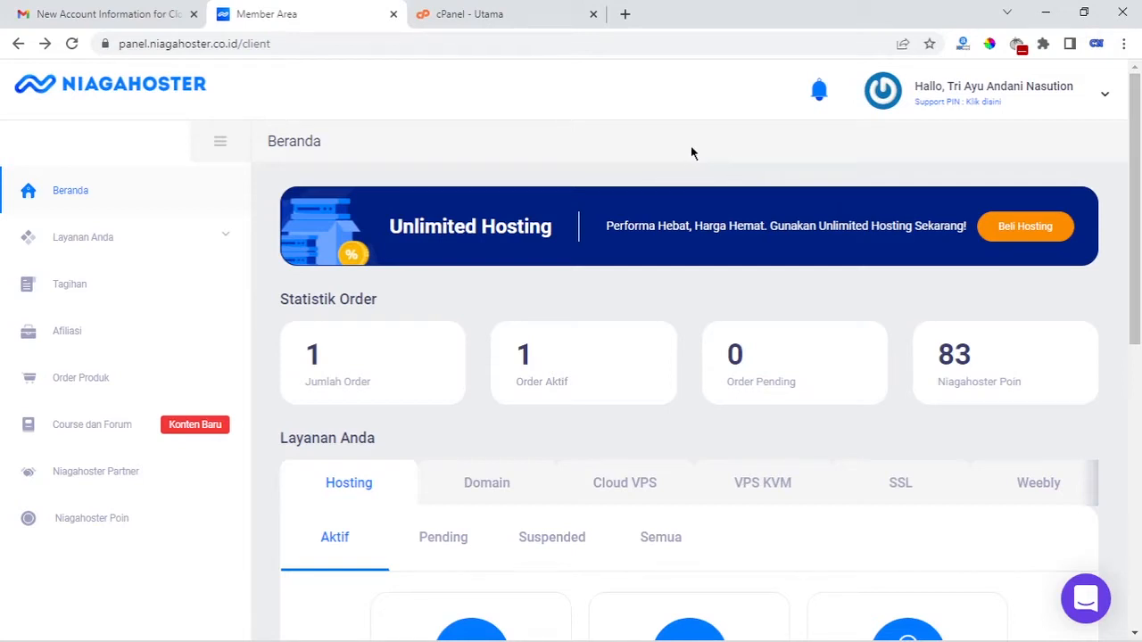
# List the Member Area's registered domains and open the Kelola Domain page for triayu.com
pyautogui.hotkey('ctrl', 'Tab')
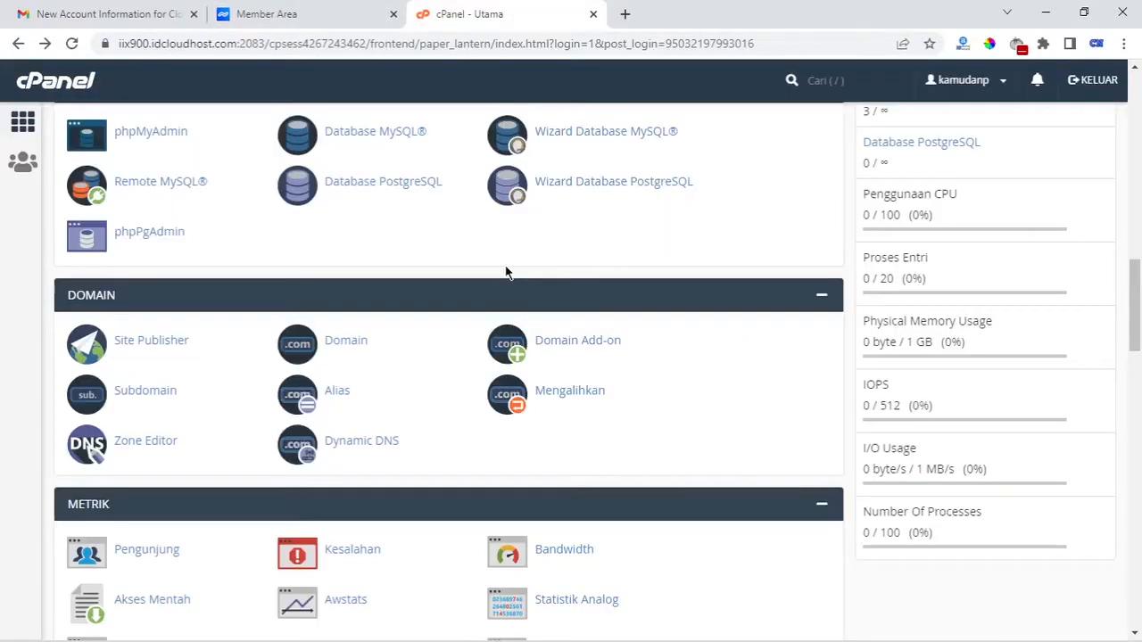
pyautogui.click(298, 9)
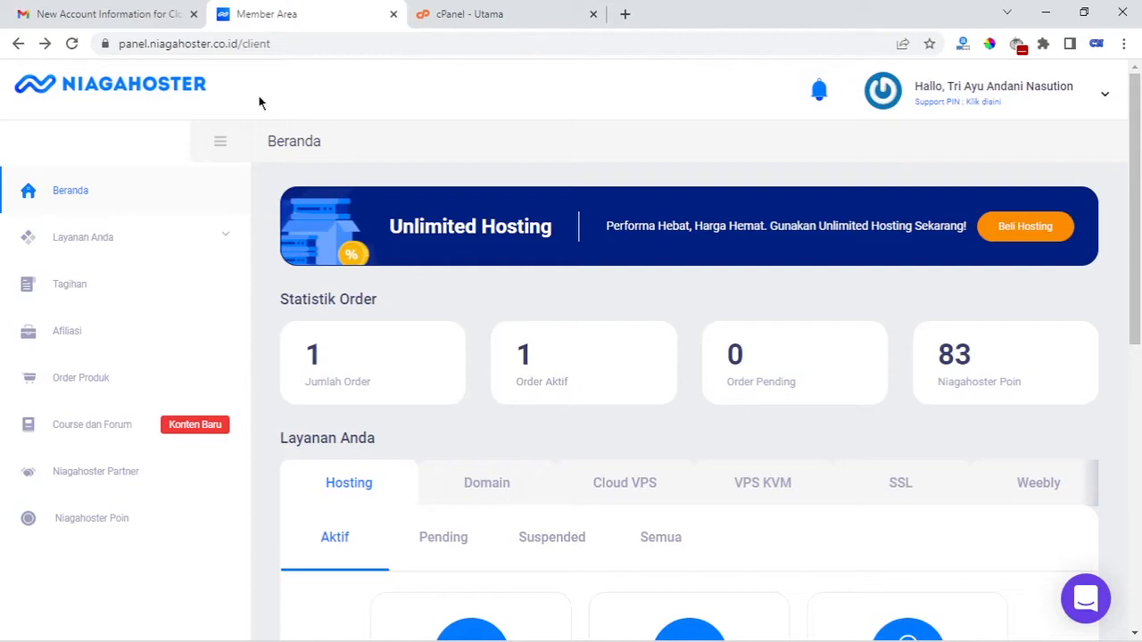
pyautogui.click(463, 14)
pyautogui.click(298, 13)
pyautogui.scroll(-3, 1027, 420)
pyautogui.scroll(3, 1035, 446)
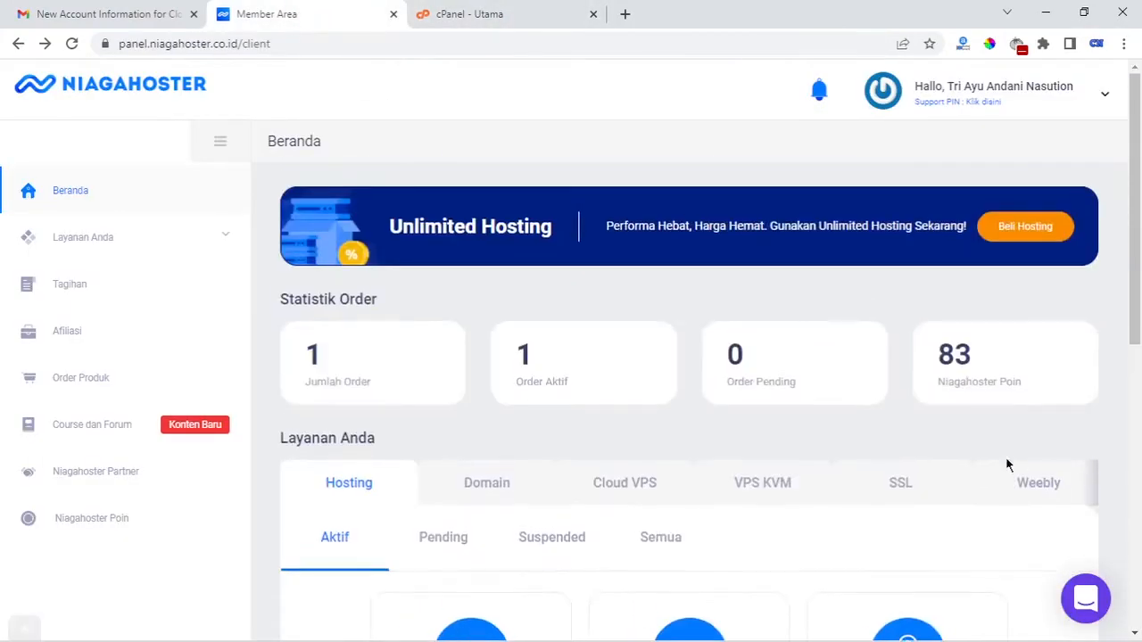
pyautogui.click(512, 490)
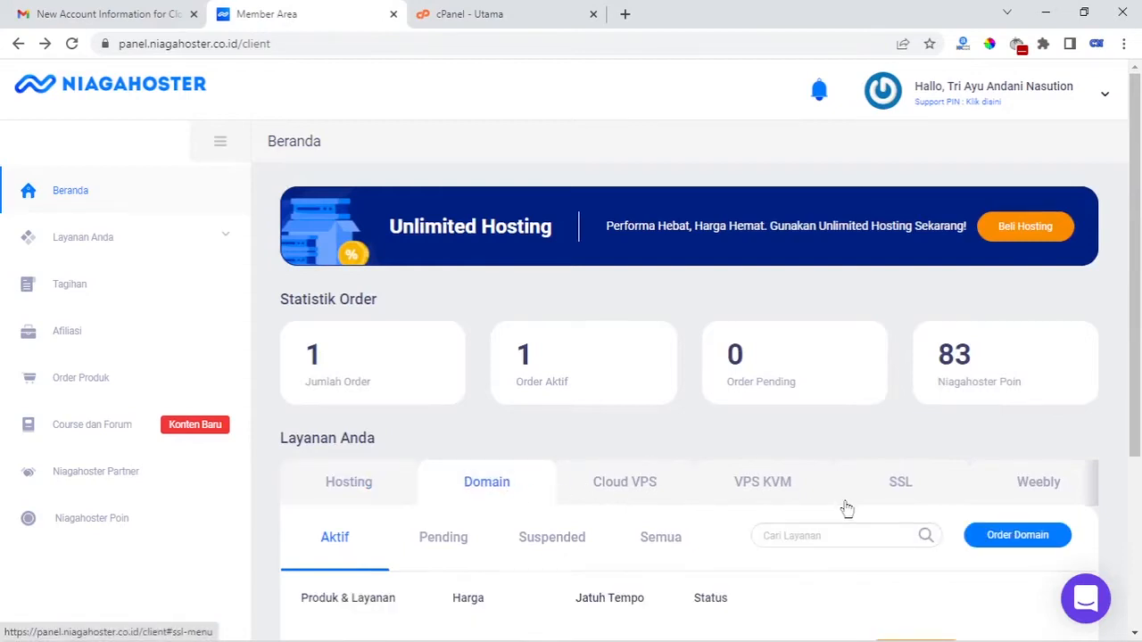
pyautogui.scroll(-3, 1004, 512)
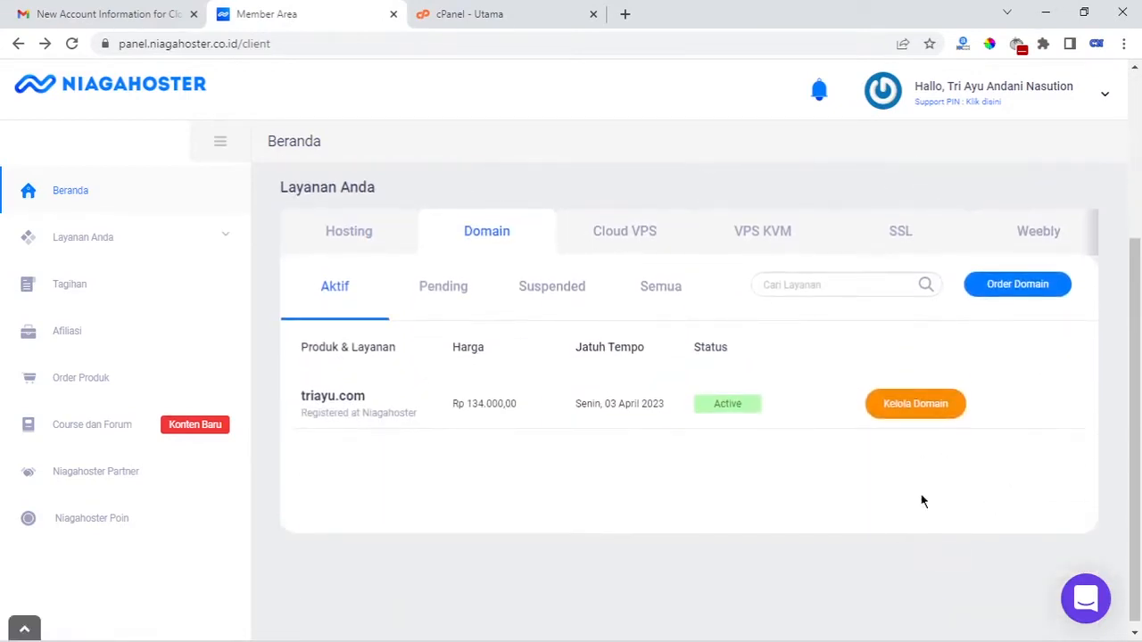
pyautogui.click(912, 407)
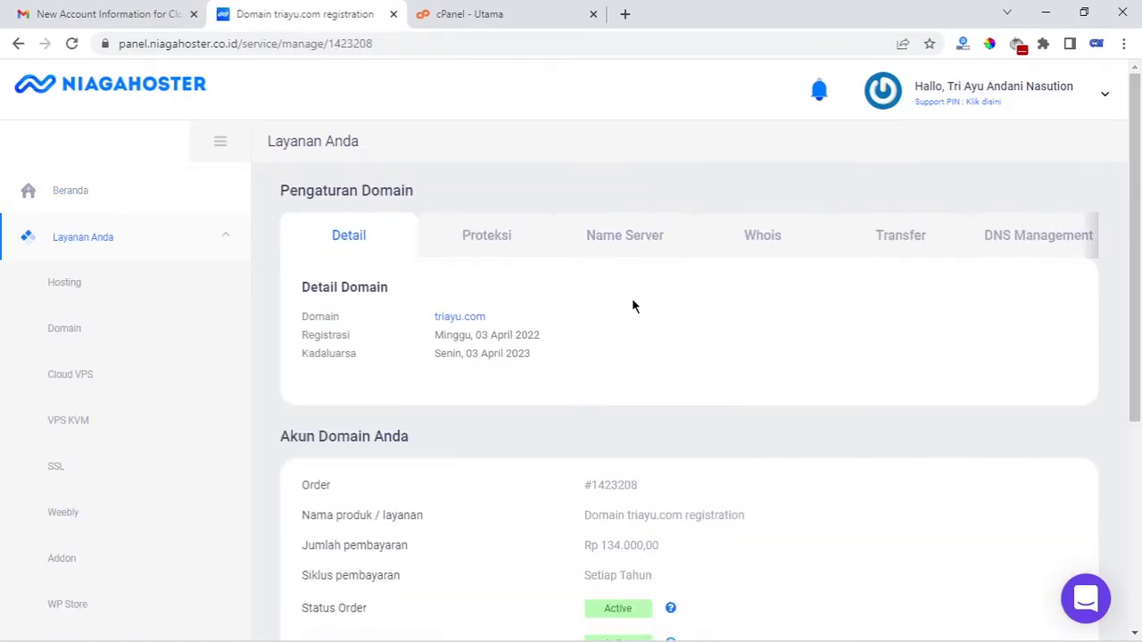
# Show triayu.com's current nameservers and bring up the Notepad notes with the new nameservers
pyautogui.click(624, 243)
pyautogui.scroll(-3, 647, 520)
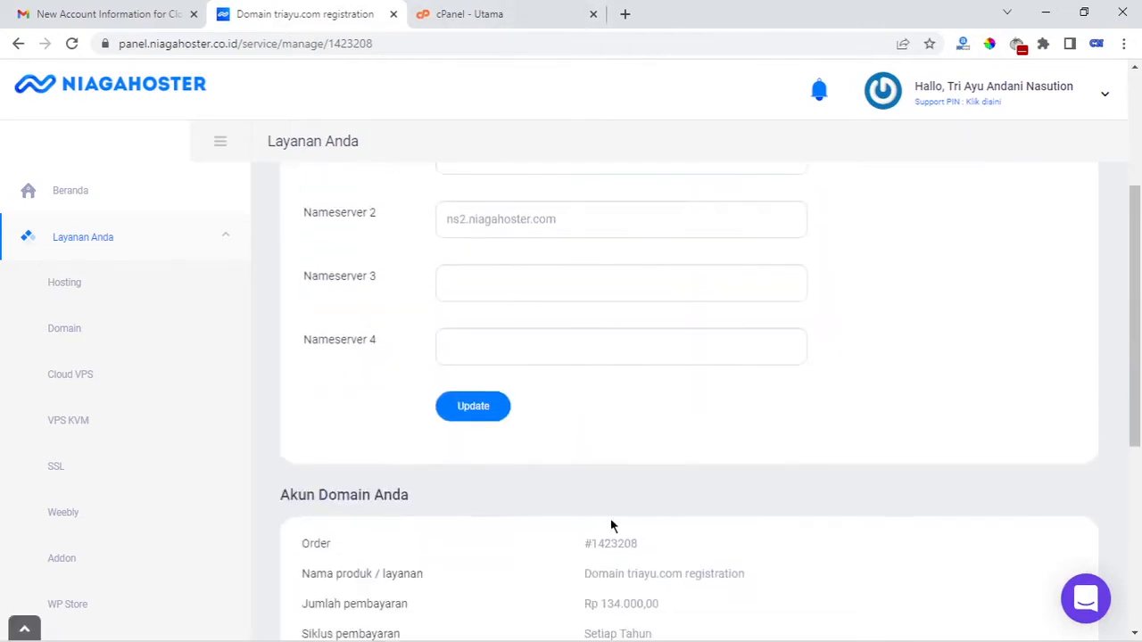
pyautogui.scroll(3, 612, 523)
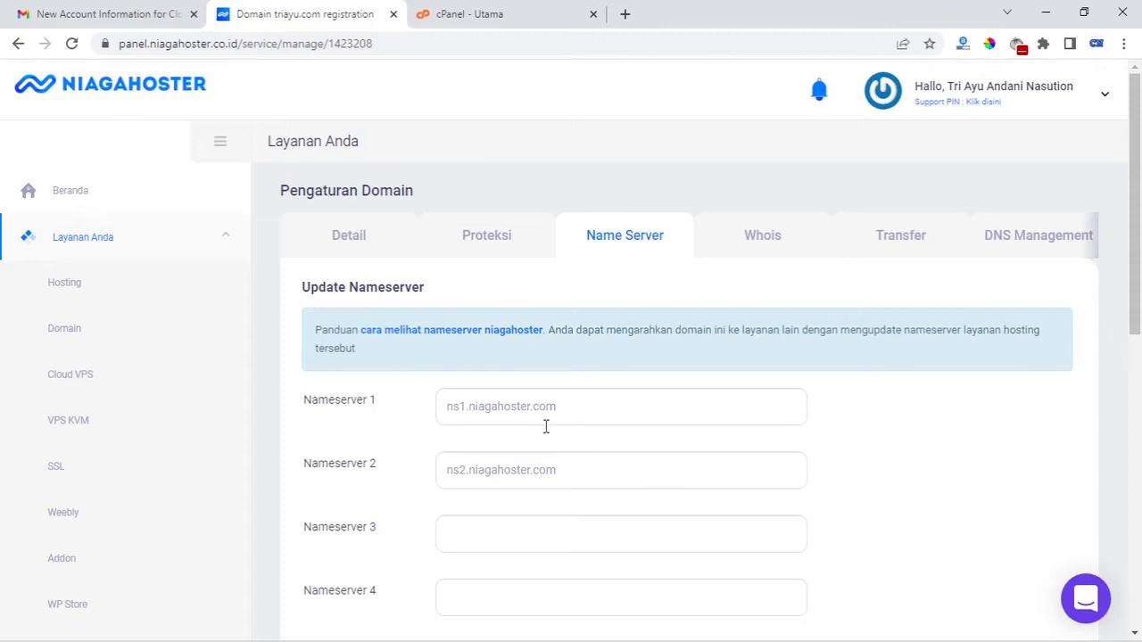
pyautogui.scroll(-2, 558, 440)
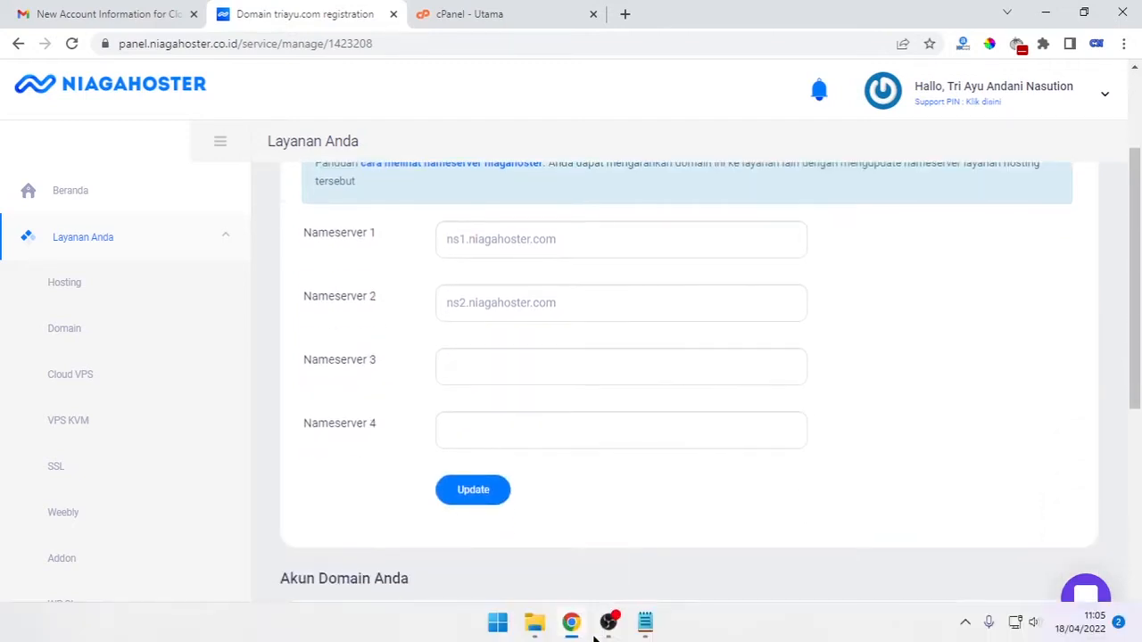
pyautogui.click(641, 628)
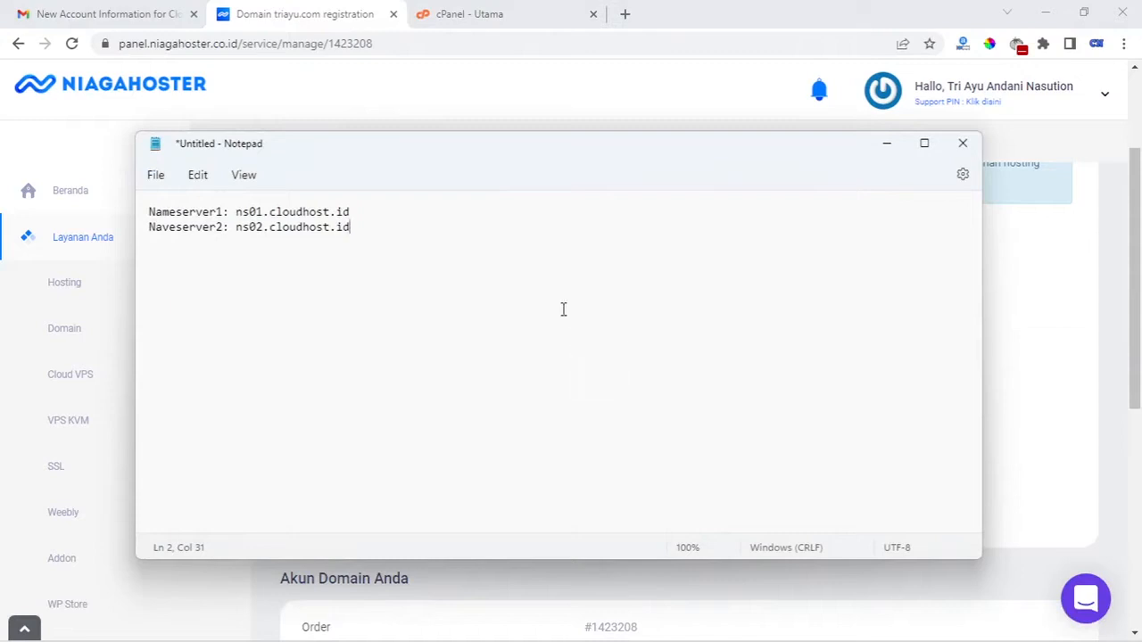
# Replace Nameserver 1 with ns01.cloudhost.id copied from the Notepad notes
pyautogui.moveTo(566, 150)
pyautogui.mouseDown()
pyautogui.moveTo(557, 140)
pyautogui.moveTo(571, 153)
pyautogui.mouseUp()
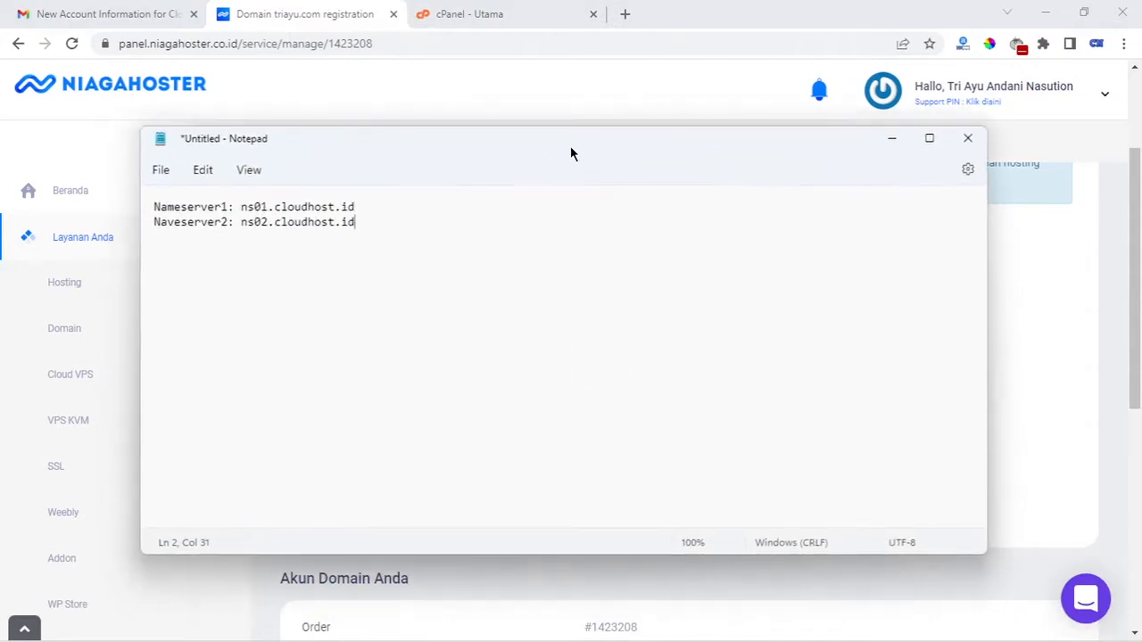
pyautogui.click(349, 207)
pyautogui.moveTo(349, 207); pyautogui.dragTo(239, 207)
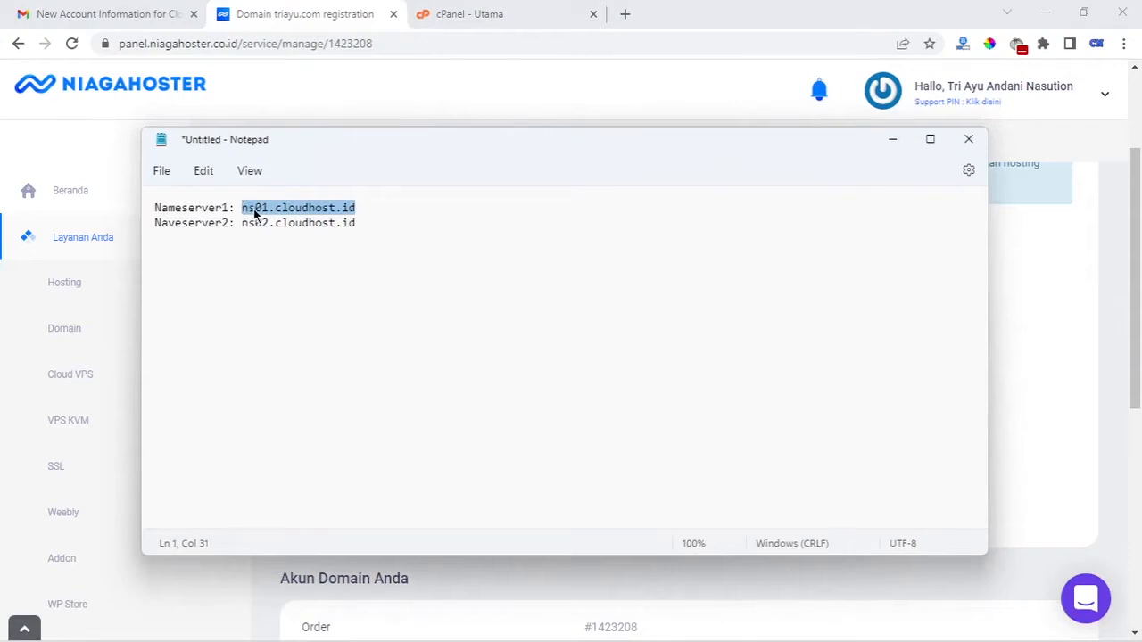
pyautogui.rightClick(253, 209)
pyautogui.click(306, 298)
pyautogui.click(892, 138)
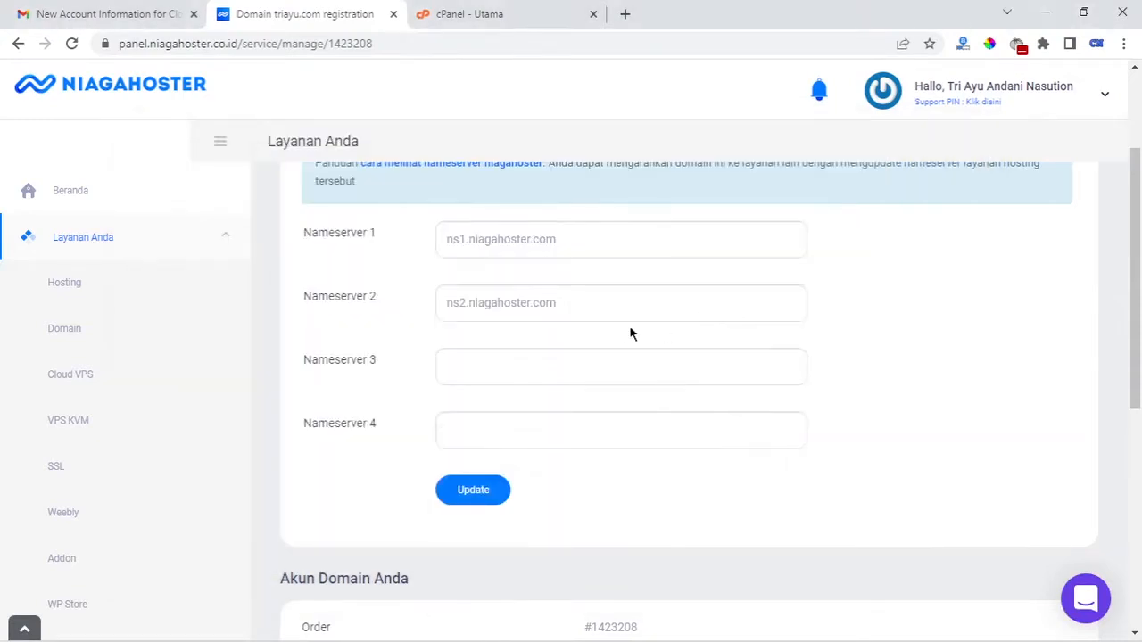
pyautogui.scroll(2, 624, 304)
pyautogui.moveTo(580, 407); pyautogui.dragTo(443, 417)
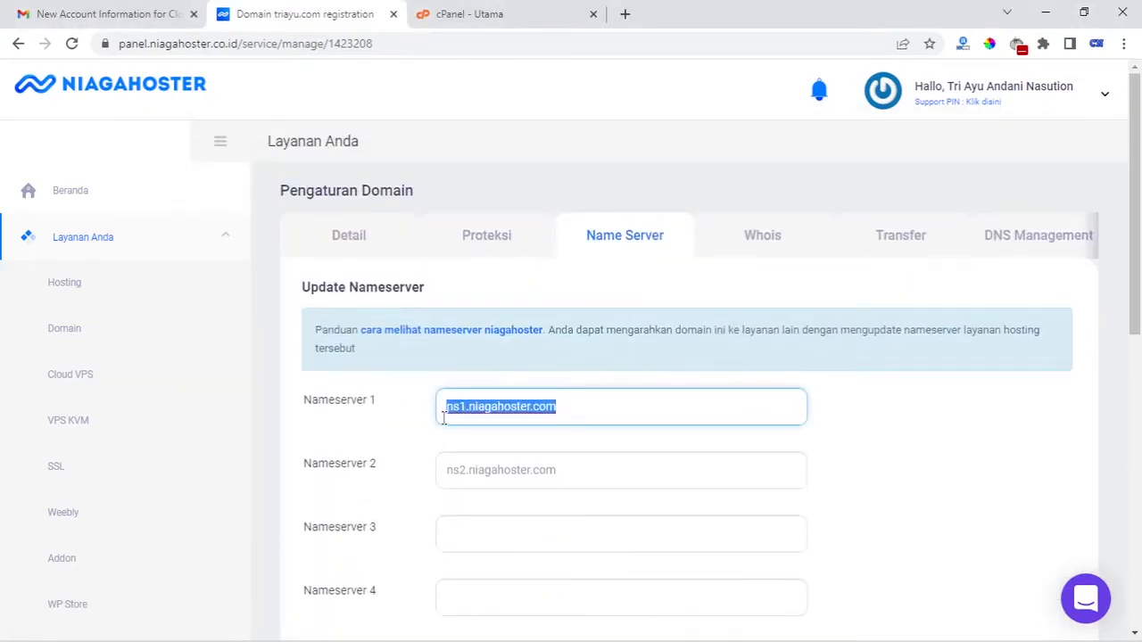
pyautogui.press('BackSpace')
pyautogui.scroll(-2, 555, 395)
pyautogui.rightClick(486, 238)
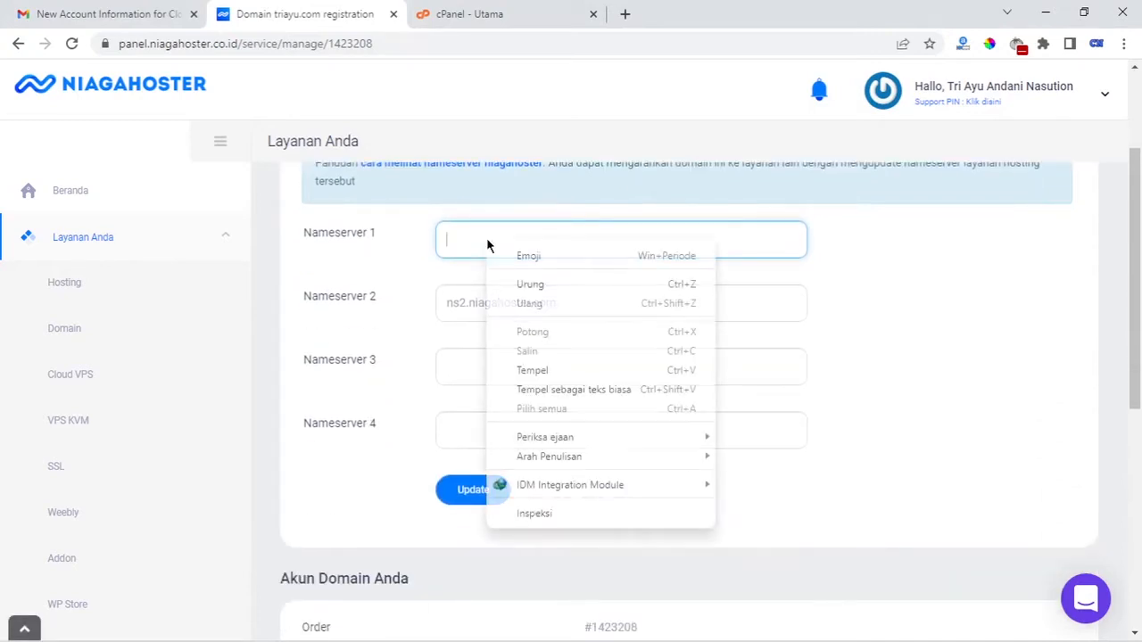
pyautogui.click(545, 369)
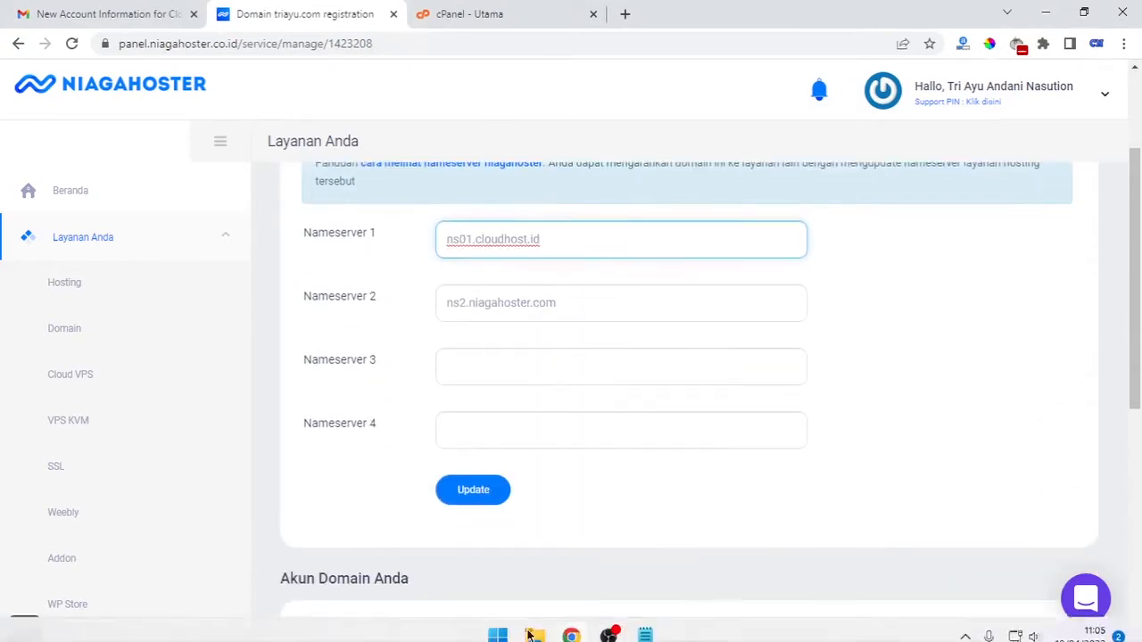
# Set Nameserver 2 to ns02.cloudhost.id and save the nameserver update
pyautogui.click(645, 635)
pyautogui.moveTo(361, 223); pyautogui.dragTo(242, 225)
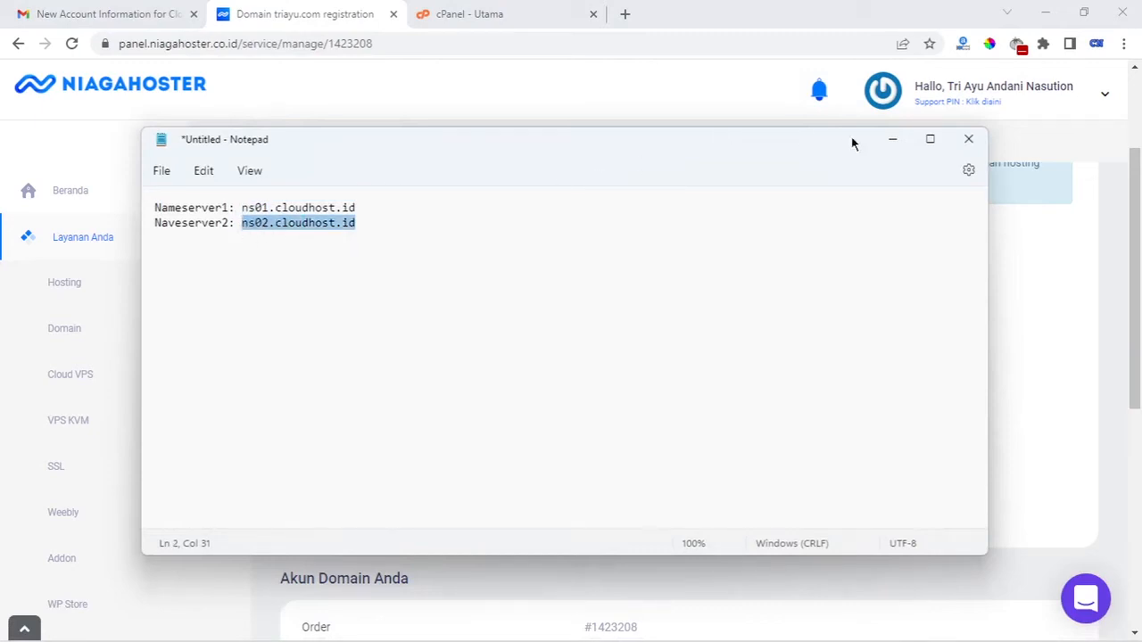
pyautogui.click(892, 139)
pyautogui.moveTo(594, 317); pyautogui.dragTo(441, 312)
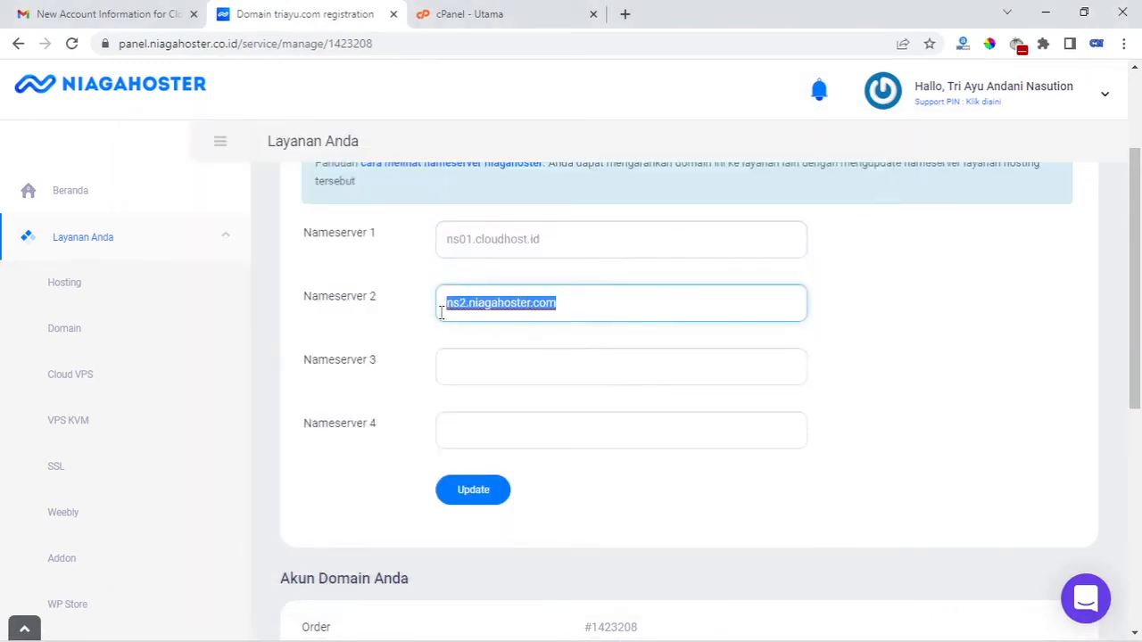
pyautogui.press('BackSpace')
pyautogui.click(557, 362)
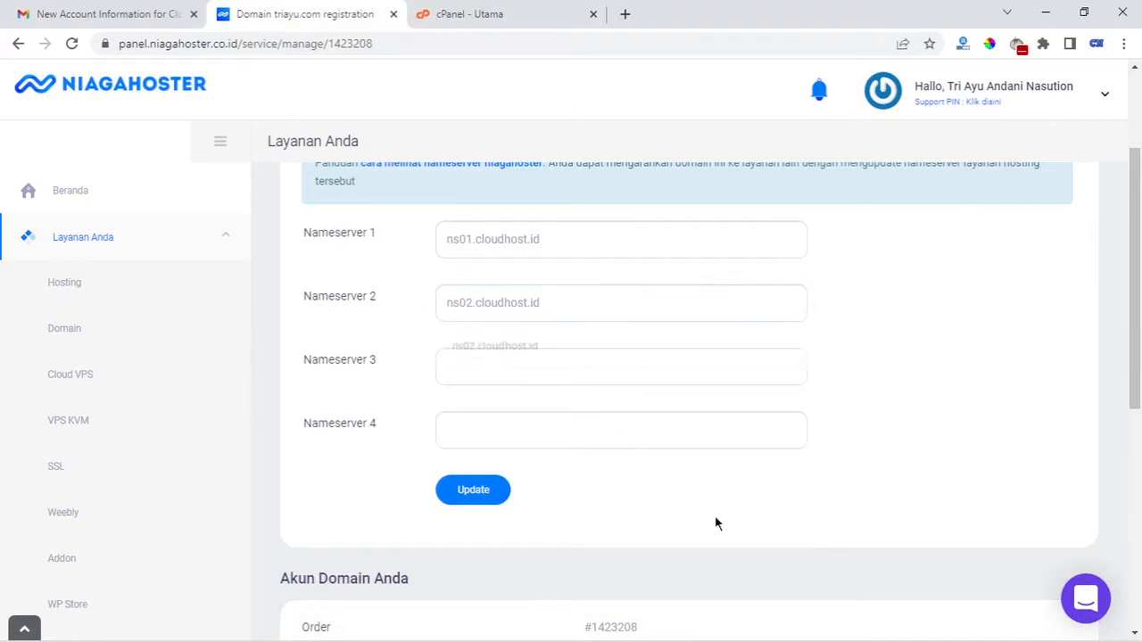
pyautogui.click(500, 496)
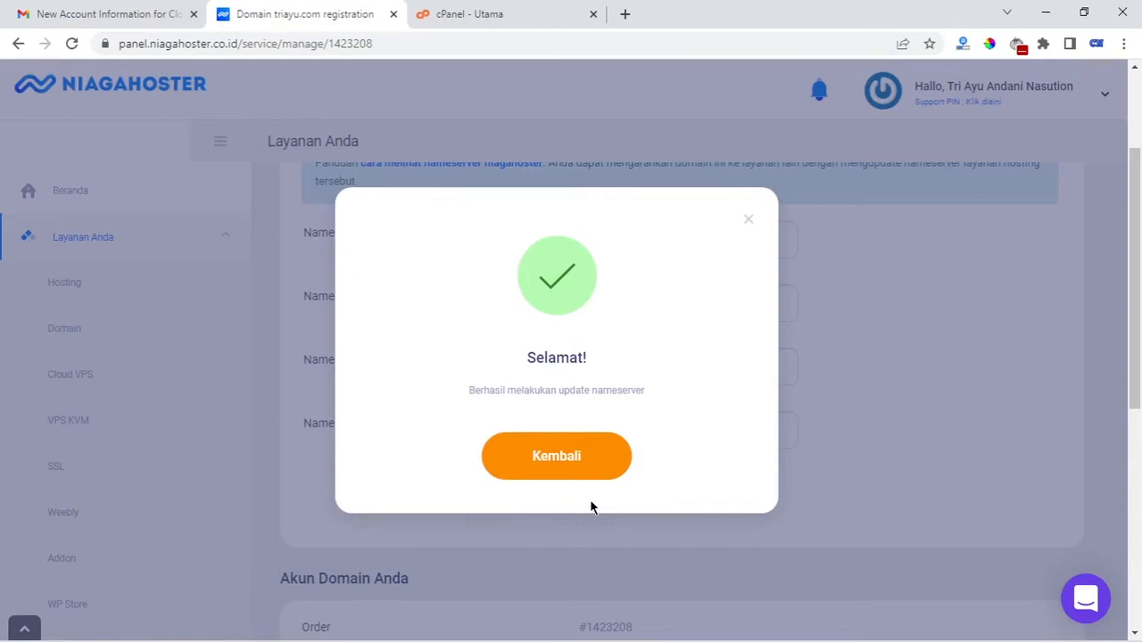
pyautogui.click(749, 220)
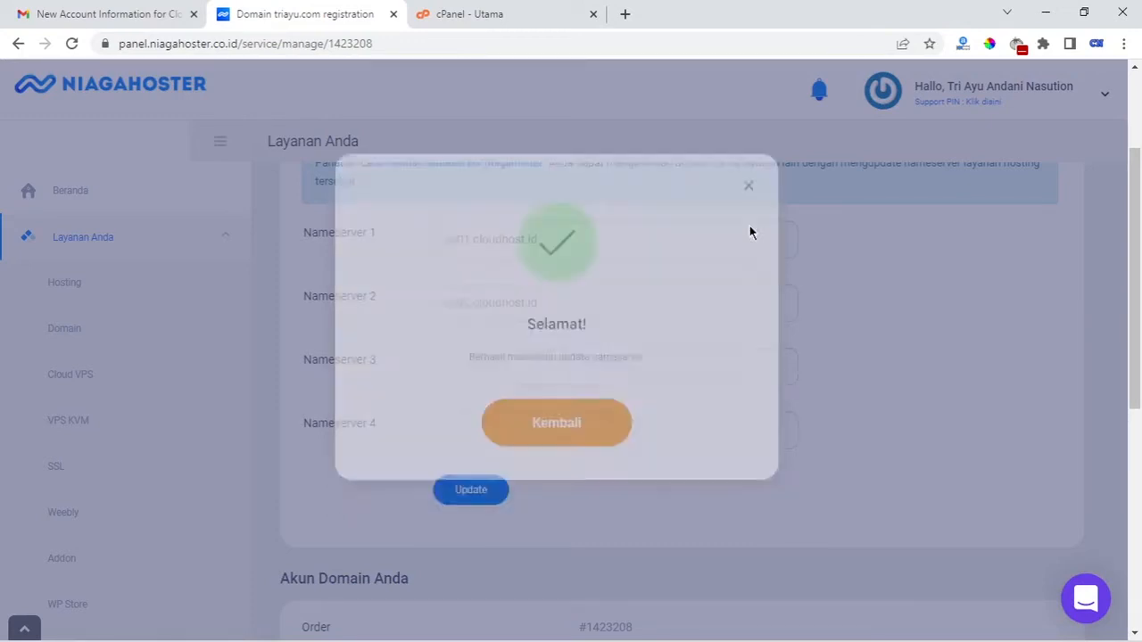
pyautogui.scroll(2, 846, 413)
# Go to the cPanel home page and open Domain Add-on from the Domain section
pyautogui.click(505, 11)
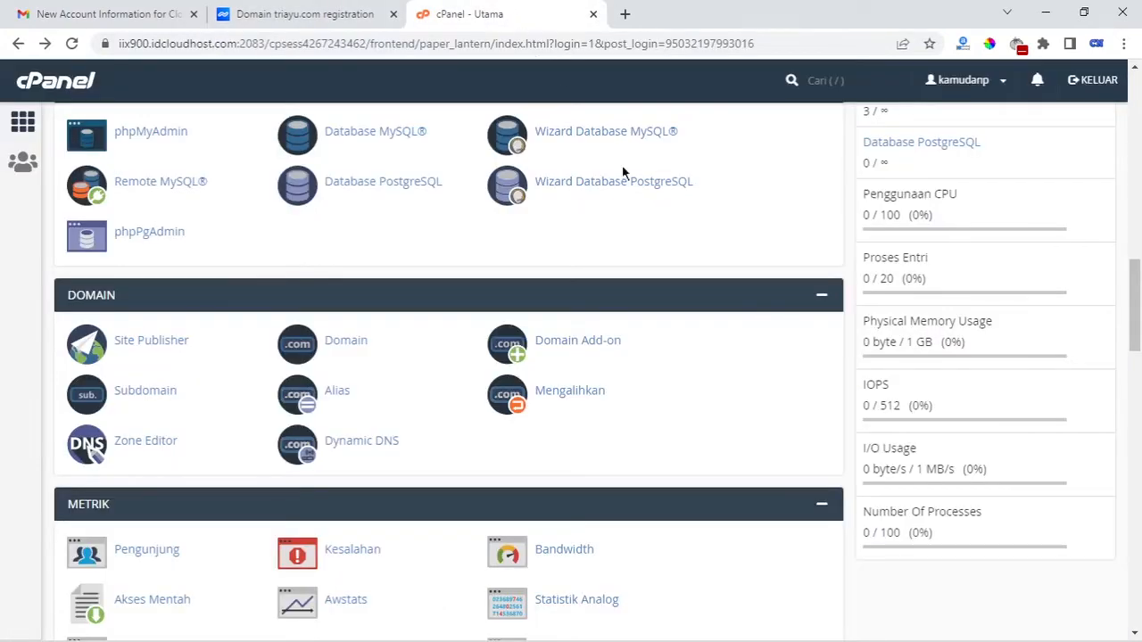
pyautogui.scroll(5, 754, 377)
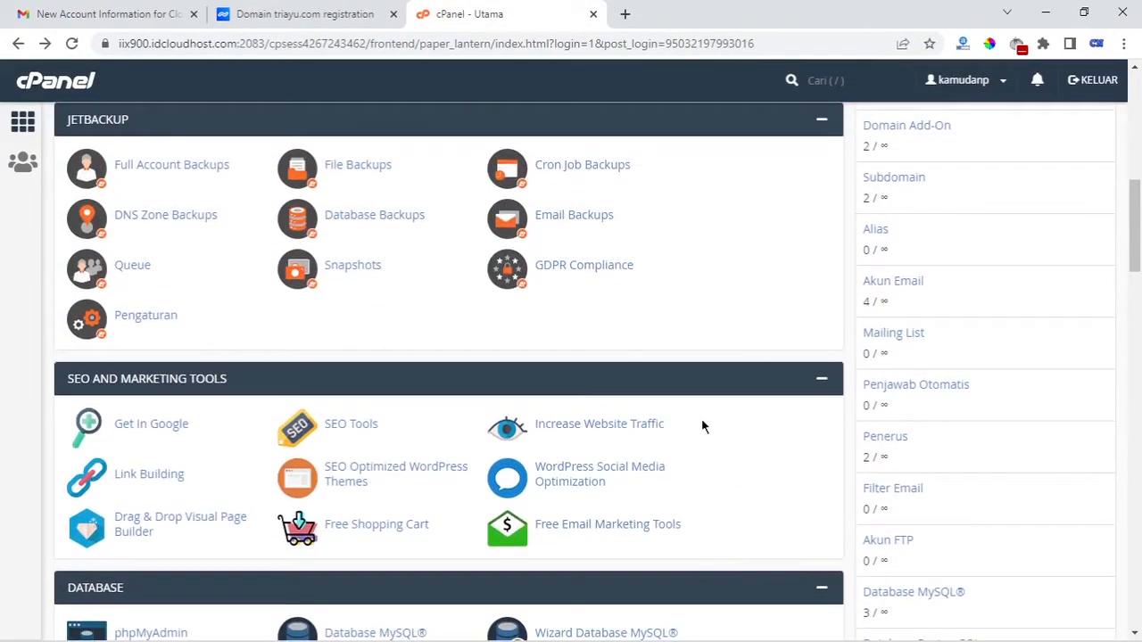
pyautogui.scroll(-5, 701, 419)
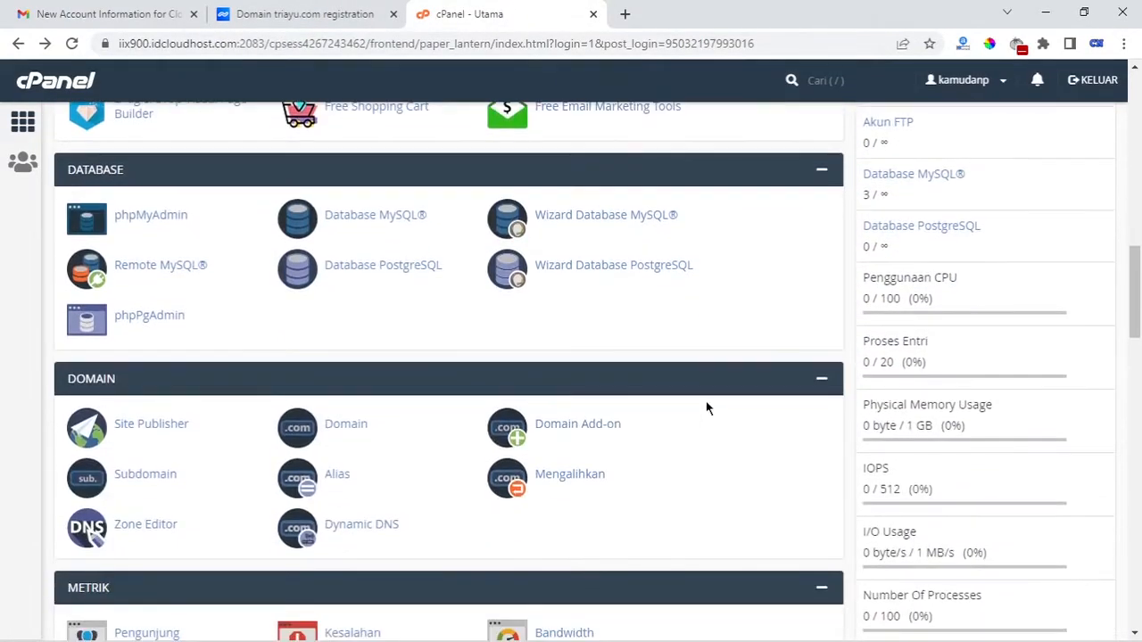
pyautogui.scroll(-2, 709, 406)
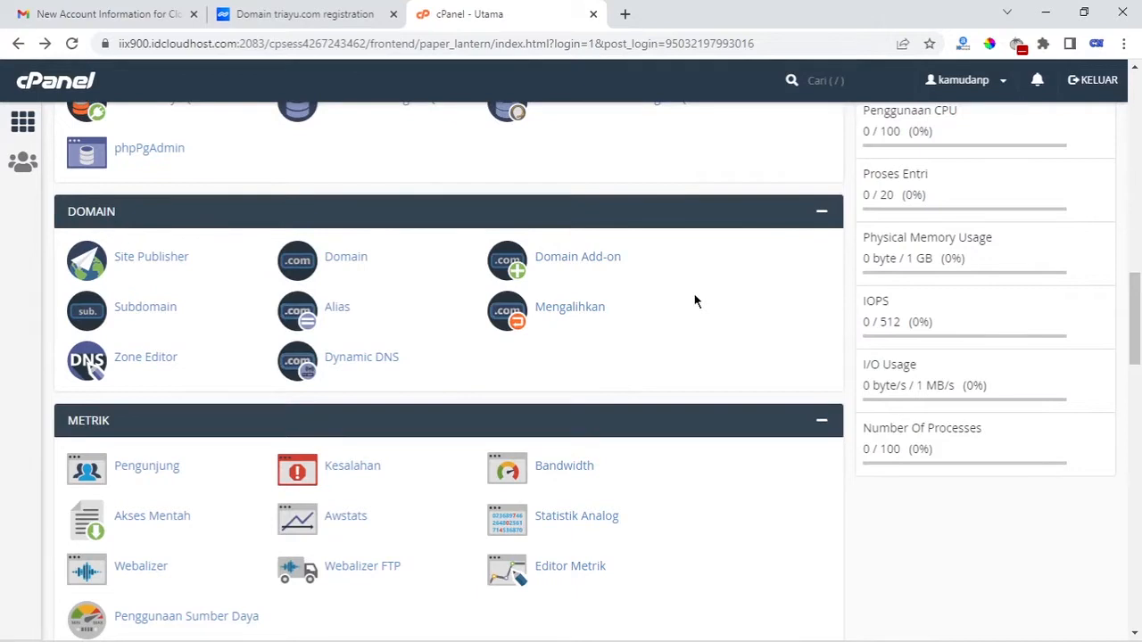
pyautogui.click(590, 261)
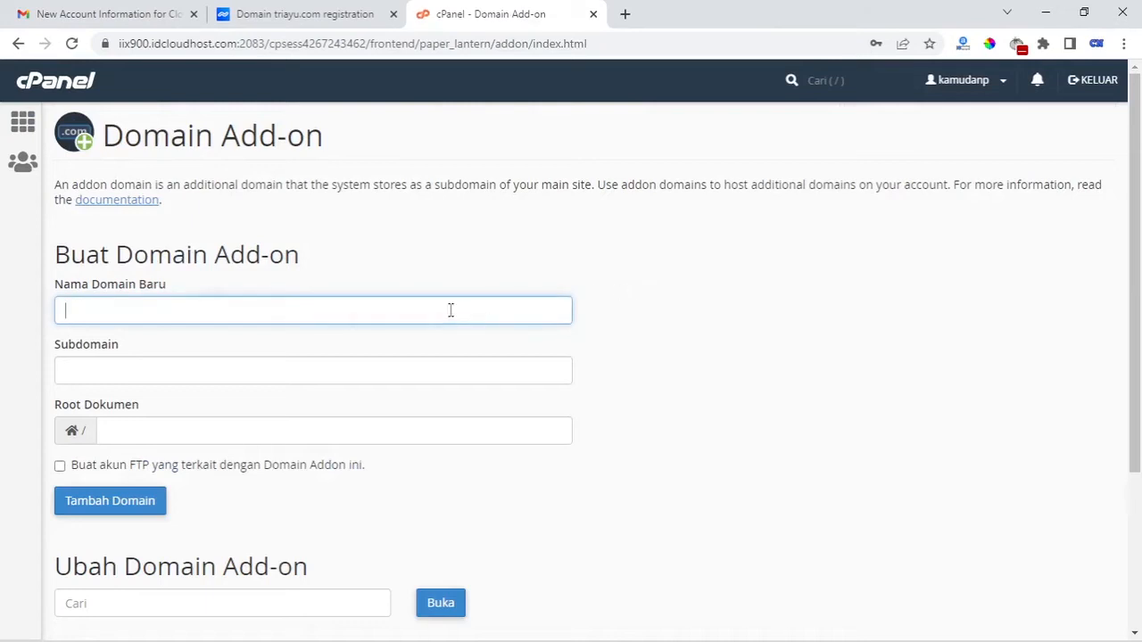
# Enter triayu.com as the new addon domain and change its subdomain to blog
pyautogui.click(419, 310)
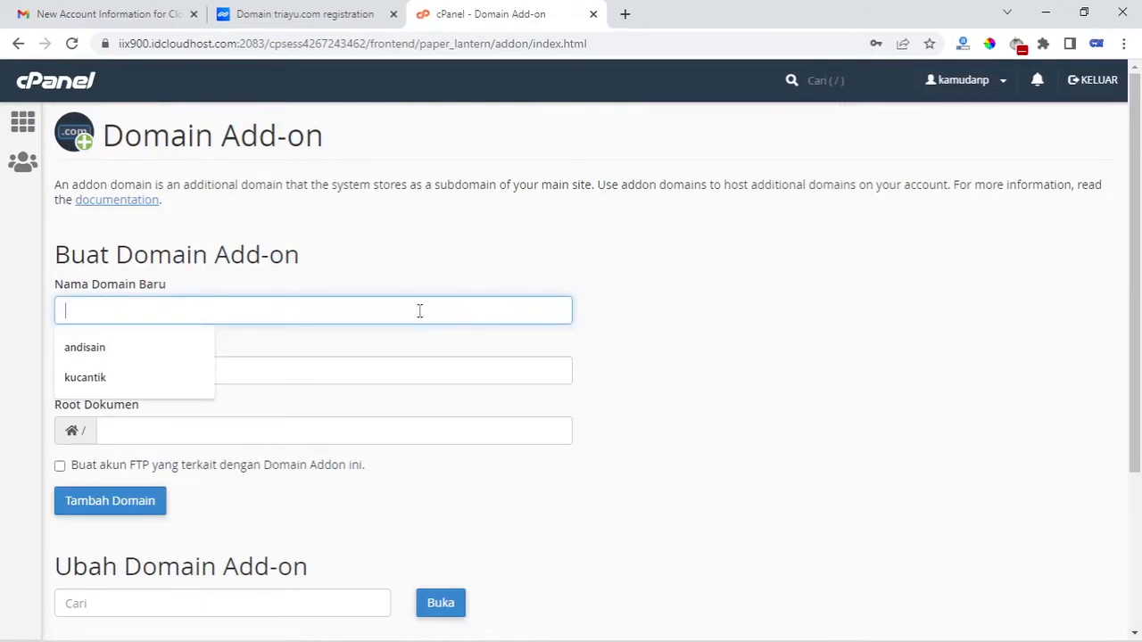
pyautogui.write('tria')
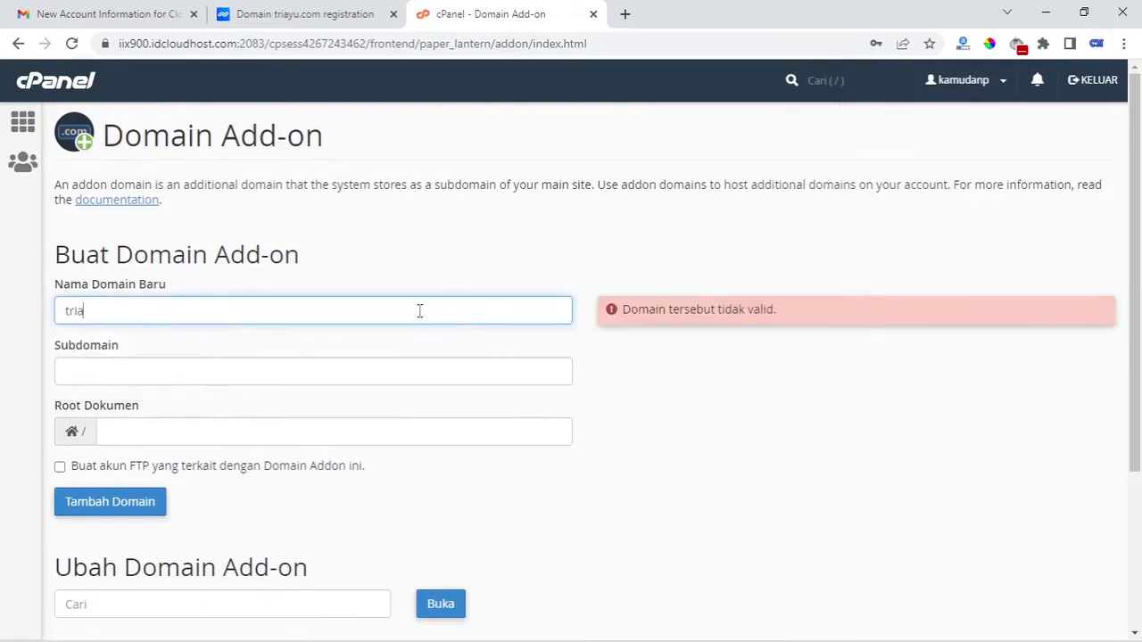
pyautogui.write('yu.com')
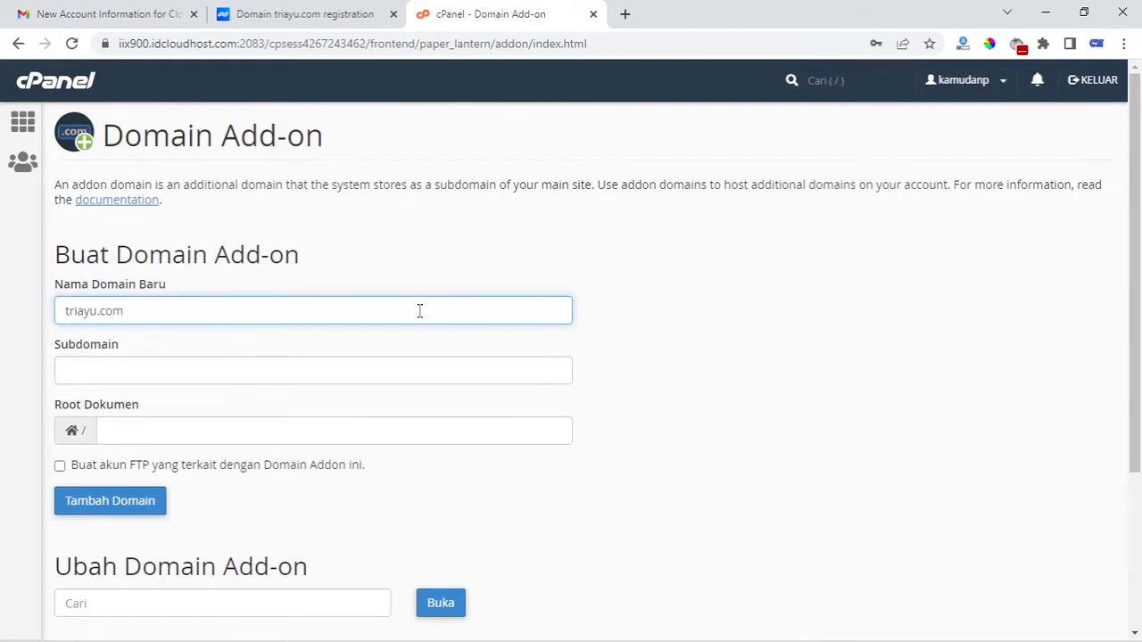
pyautogui.moveTo(419, 311); pyautogui.dragTo(67, 311)
pyautogui.click(678, 390)
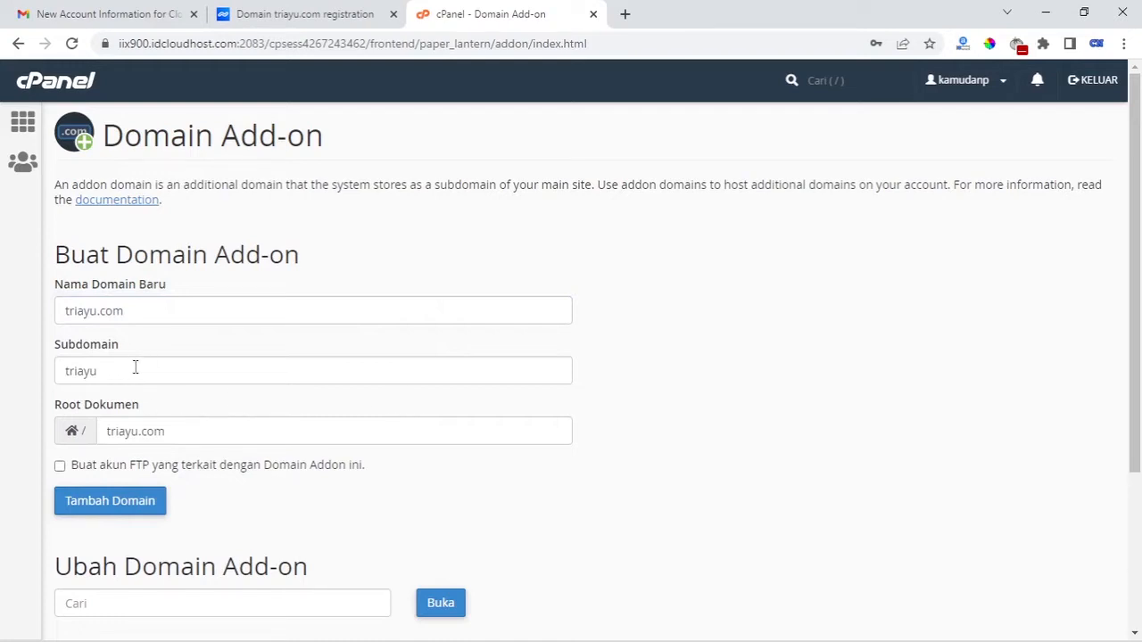
pyautogui.doubleClick(107, 369)
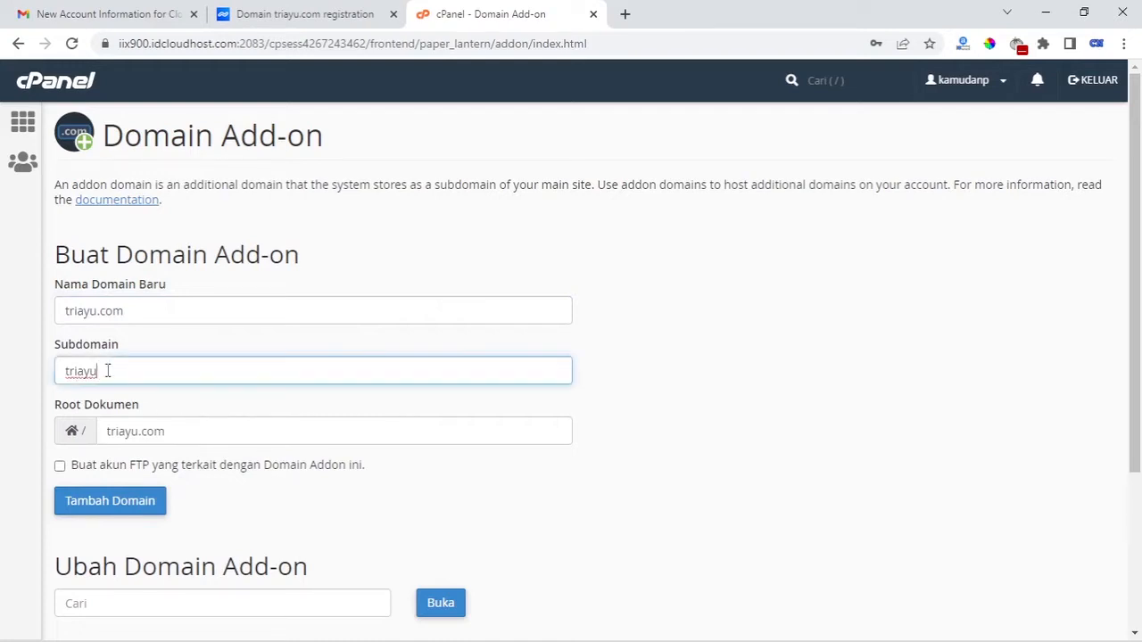
pyautogui.write('blog')
pyautogui.click(715, 391)
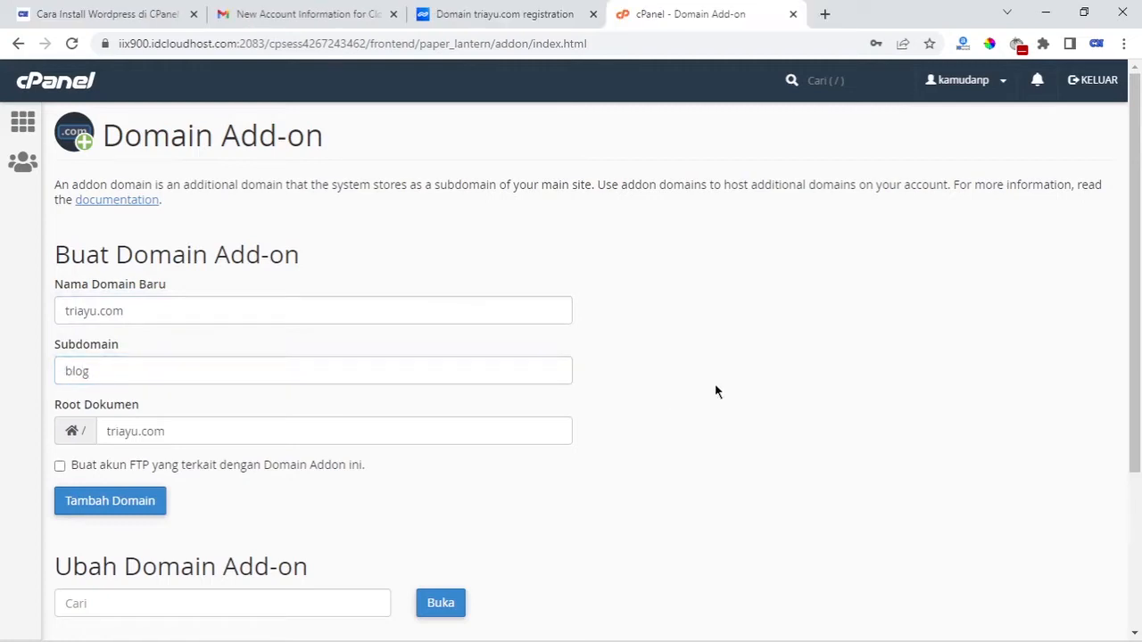
# Set the document root to public_html/triayucom and create the addon domain
pyautogui.click(200, 434)
pyautogui.moveTo(177, 433); pyautogui.dragTo(105, 435)
pyautogui.press('BackSpace')
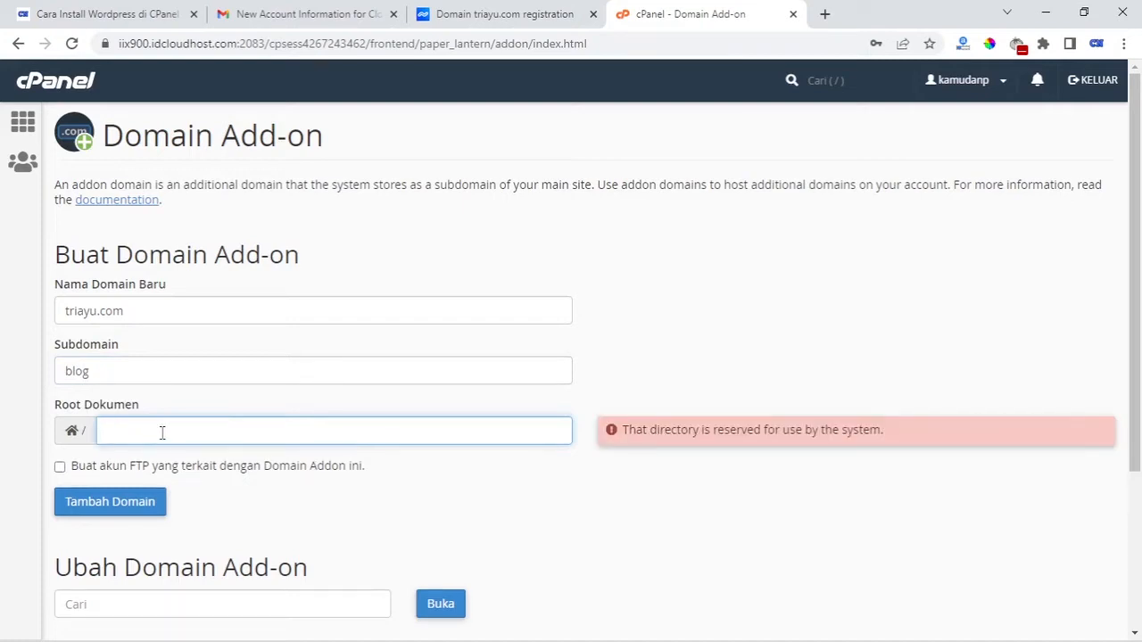
pyautogui.write('public')
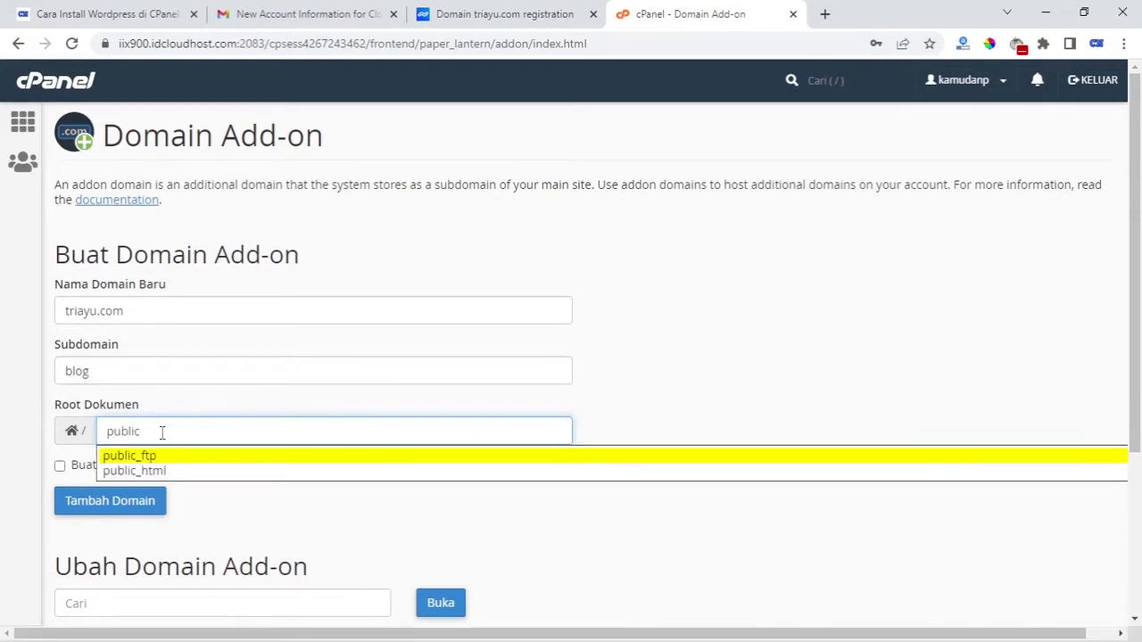
pyautogui.click(186, 470)
pyautogui.write('/')
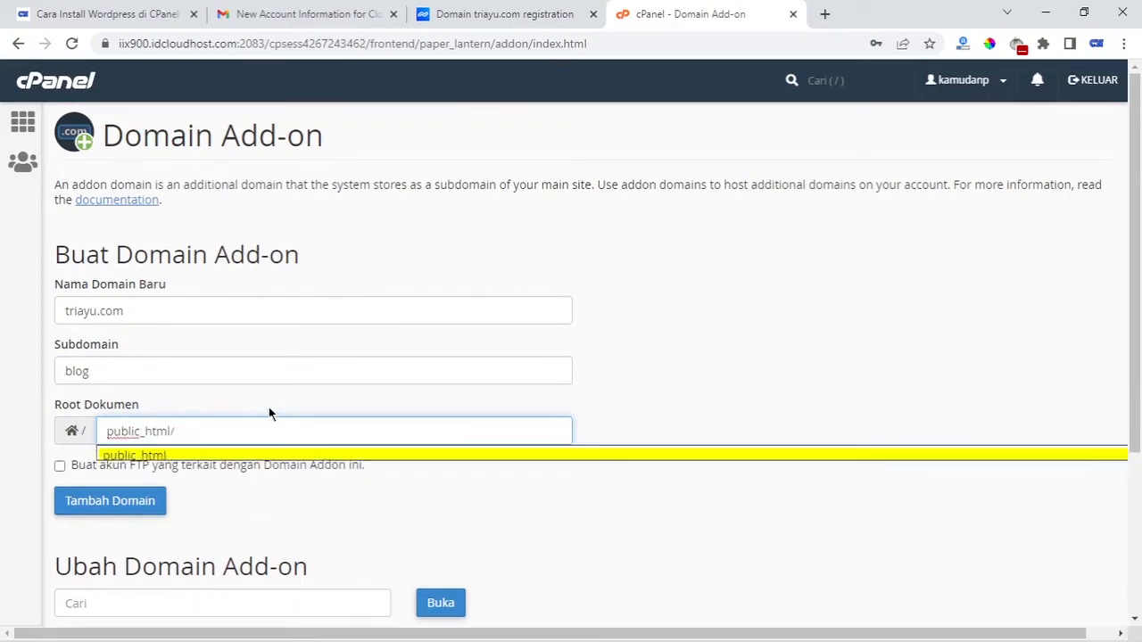
pyautogui.write('triayu')
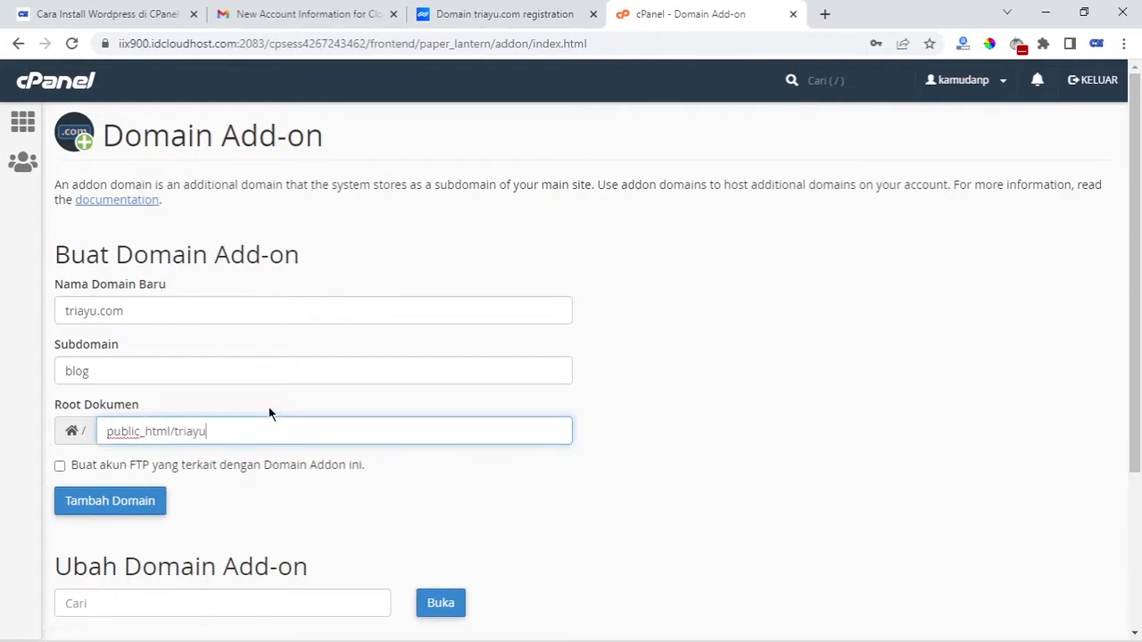
pyautogui.write('com')
pyautogui.click(691, 414)
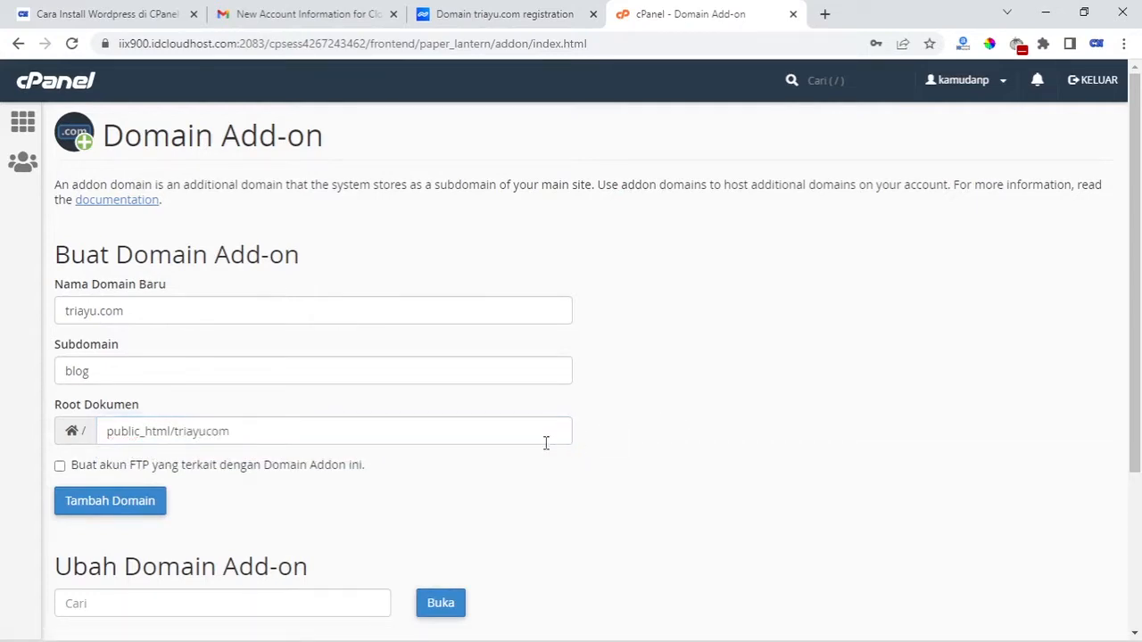
pyautogui.click(156, 502)
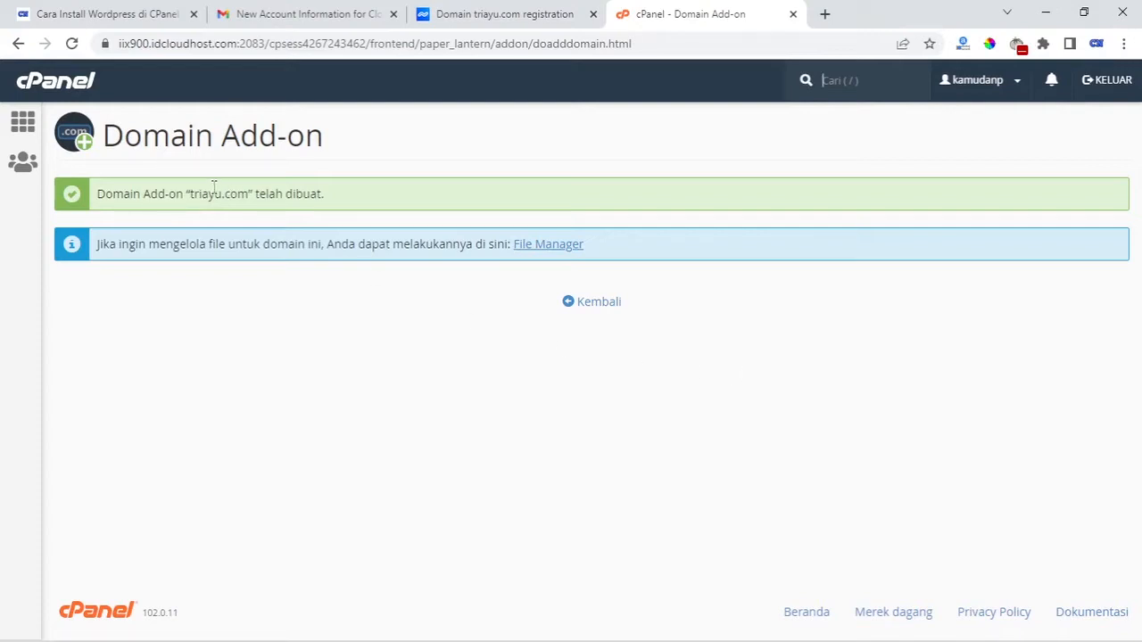
# Confirm triayu.com is listed in cPanel's Domains page
pyautogui.click(588, 305)
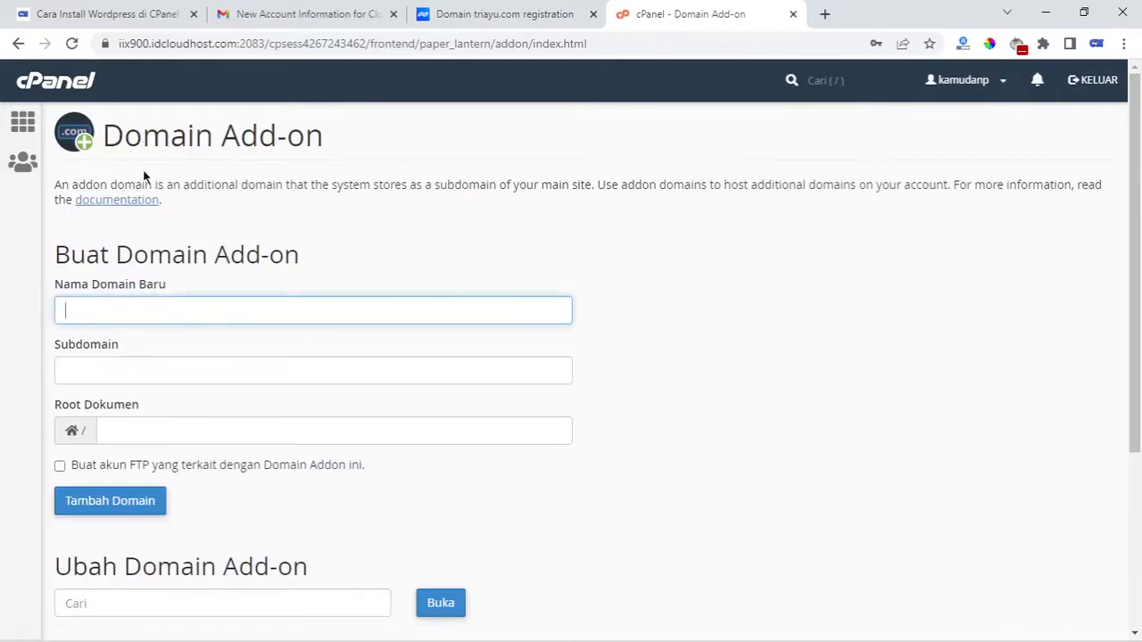
pyautogui.click(26, 123)
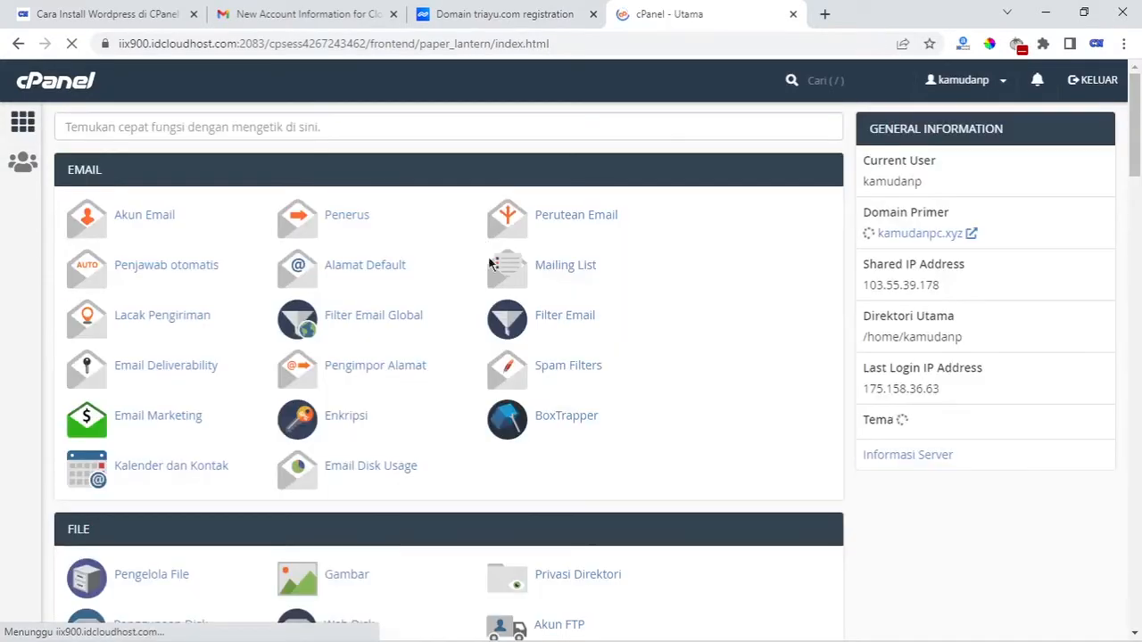
pyautogui.scroll(-13, 450, 375)
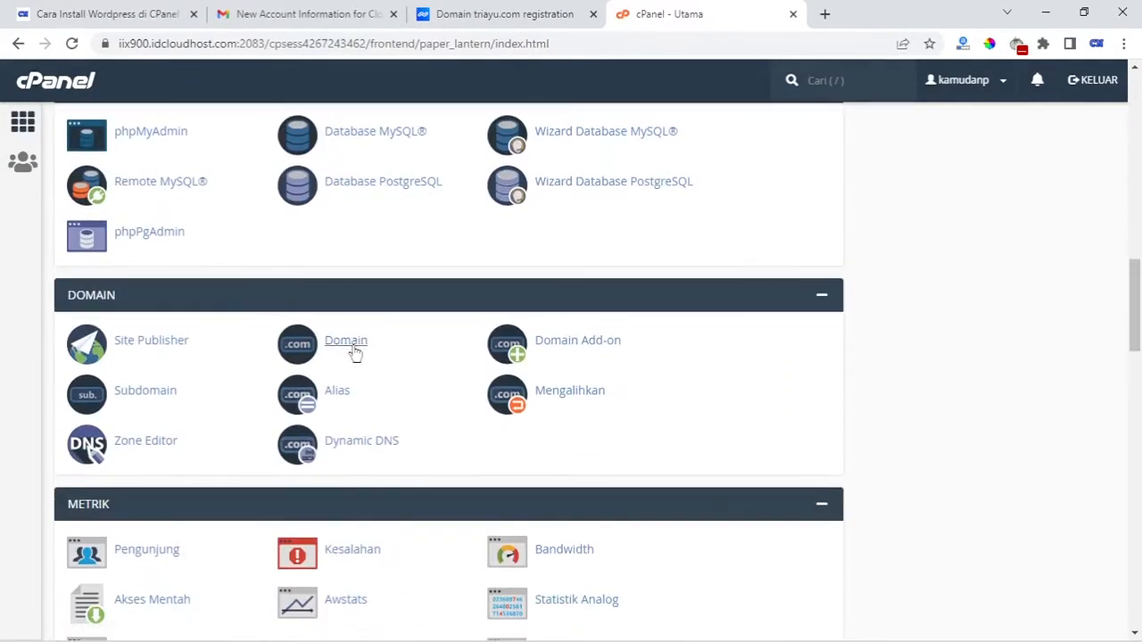
pyautogui.click(357, 349)
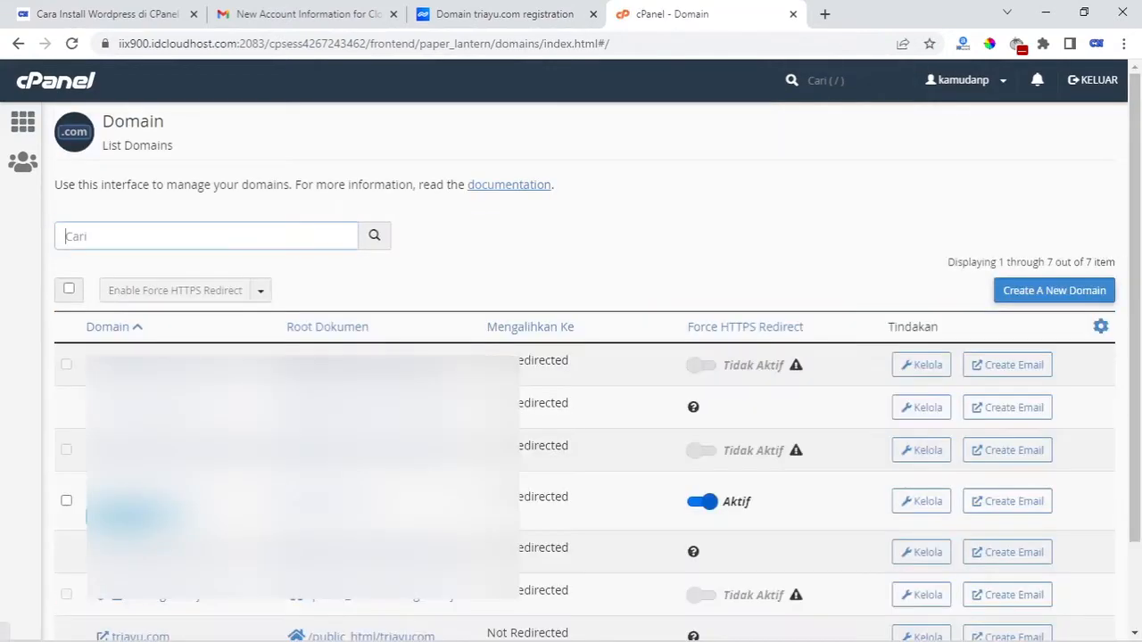
pyautogui.scroll(-2, 435, 370)
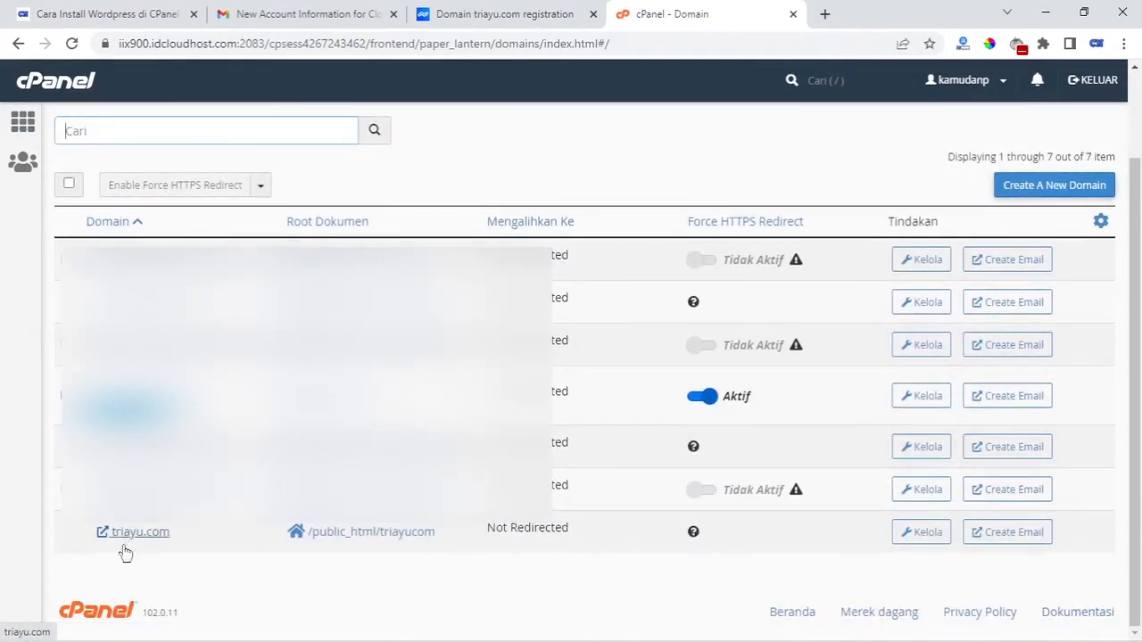
# Open File Manager from the cPanel tools page
pyautogui.click(22, 125)
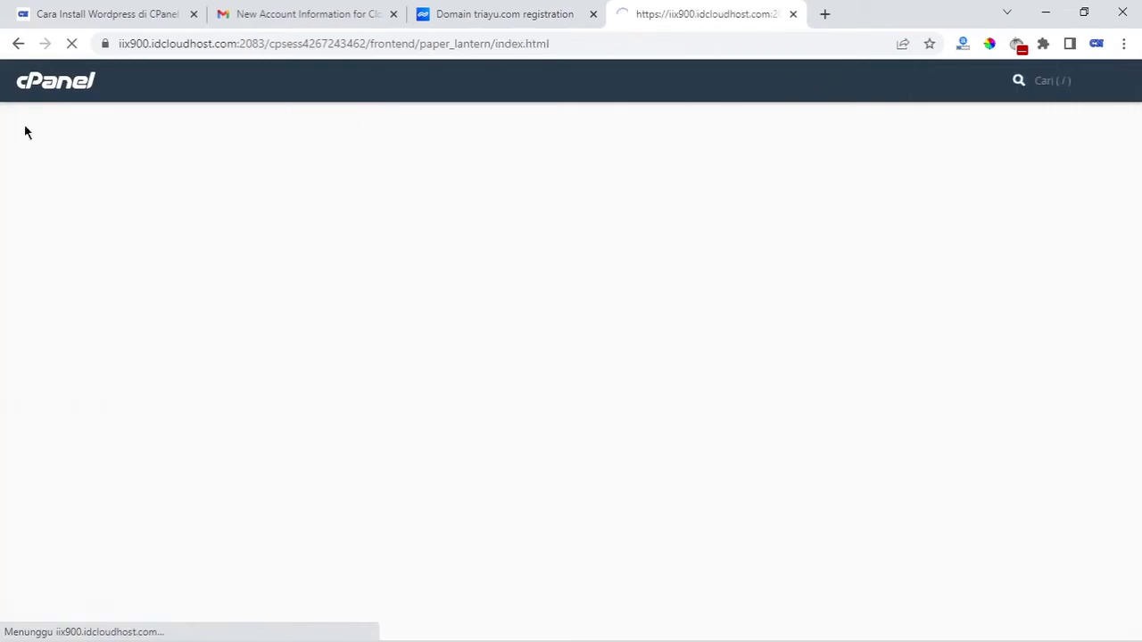
pyautogui.scroll(-3, 598, 419)
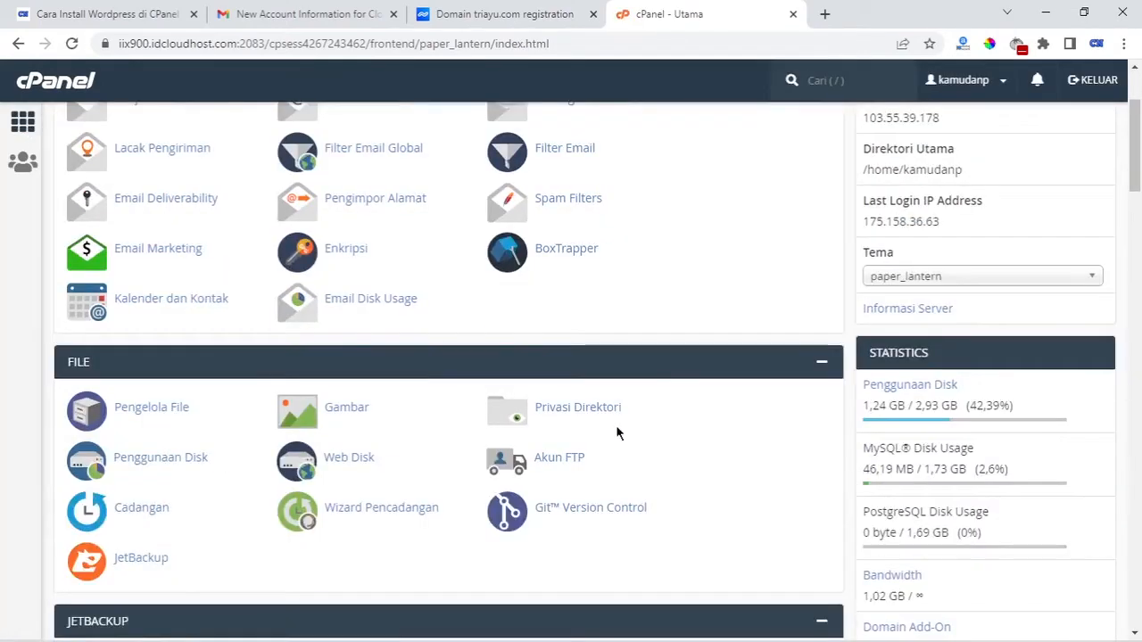
pyautogui.click(169, 409)
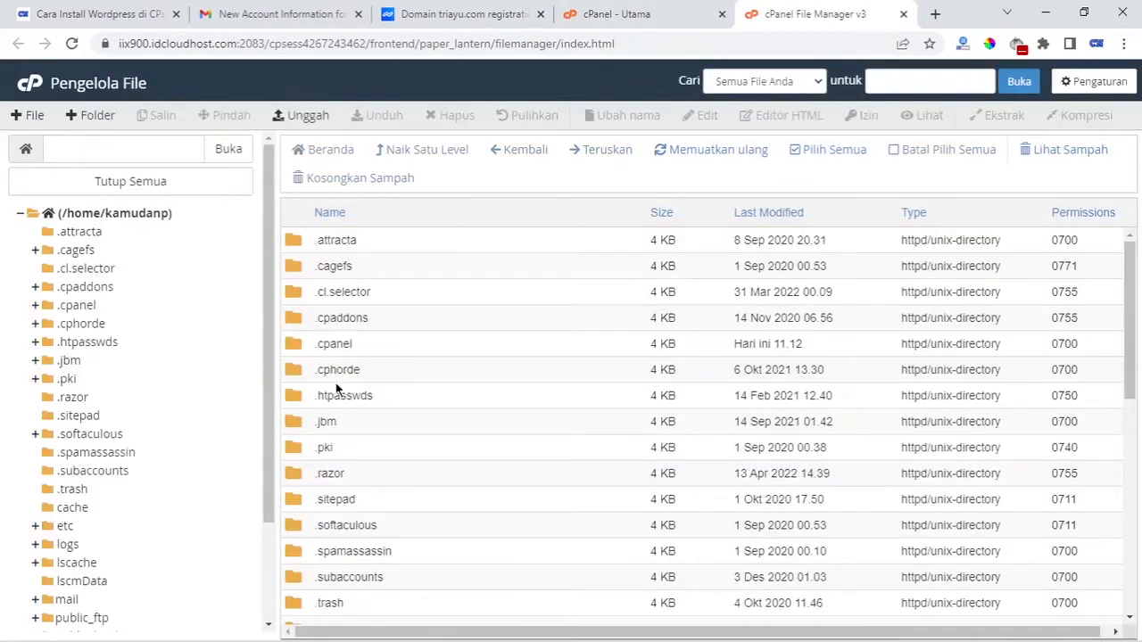
# Open public_html in File Manager and select the triayucom folder
pyautogui.scroll(-3, 399, 392)
pyautogui.scroll(-3, 400, 395)
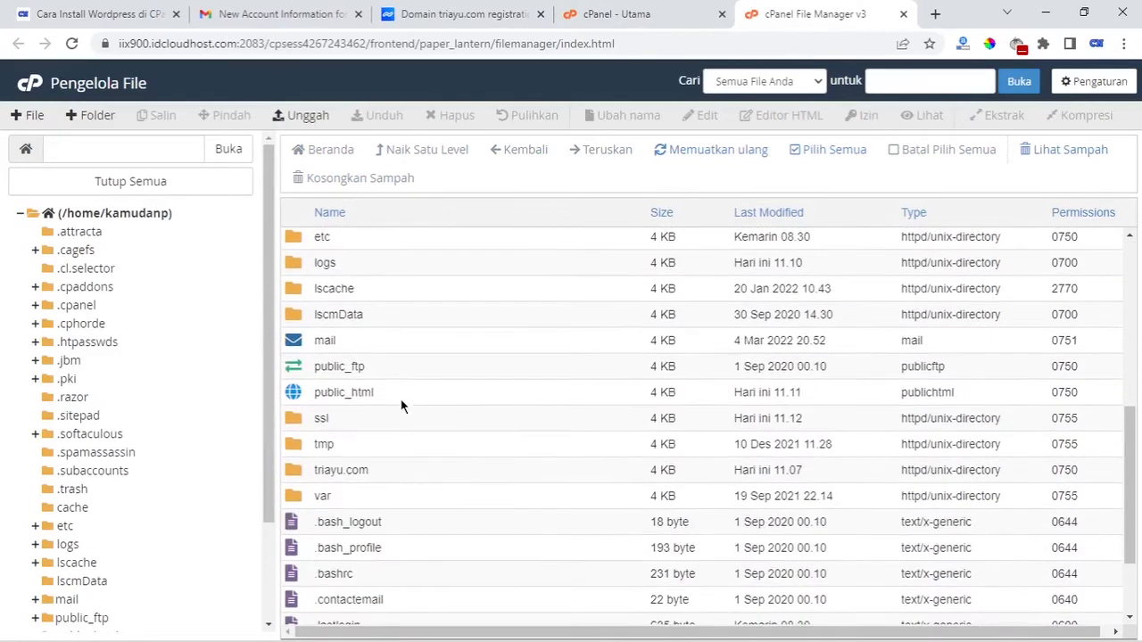
pyautogui.doubleClick(297, 397)
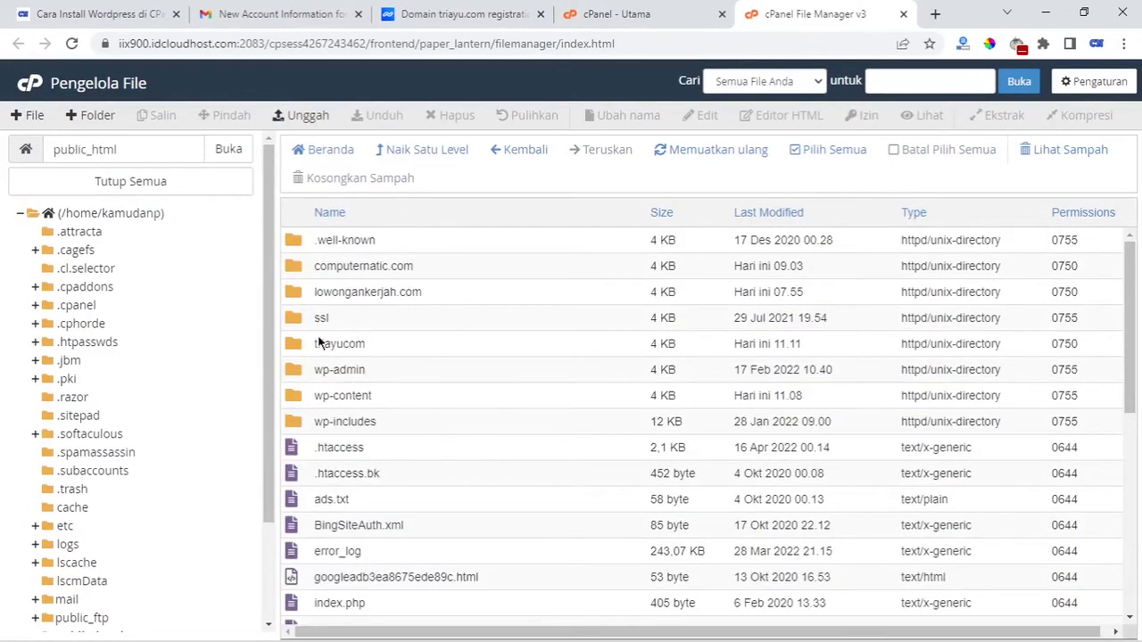
pyautogui.click(337, 349)
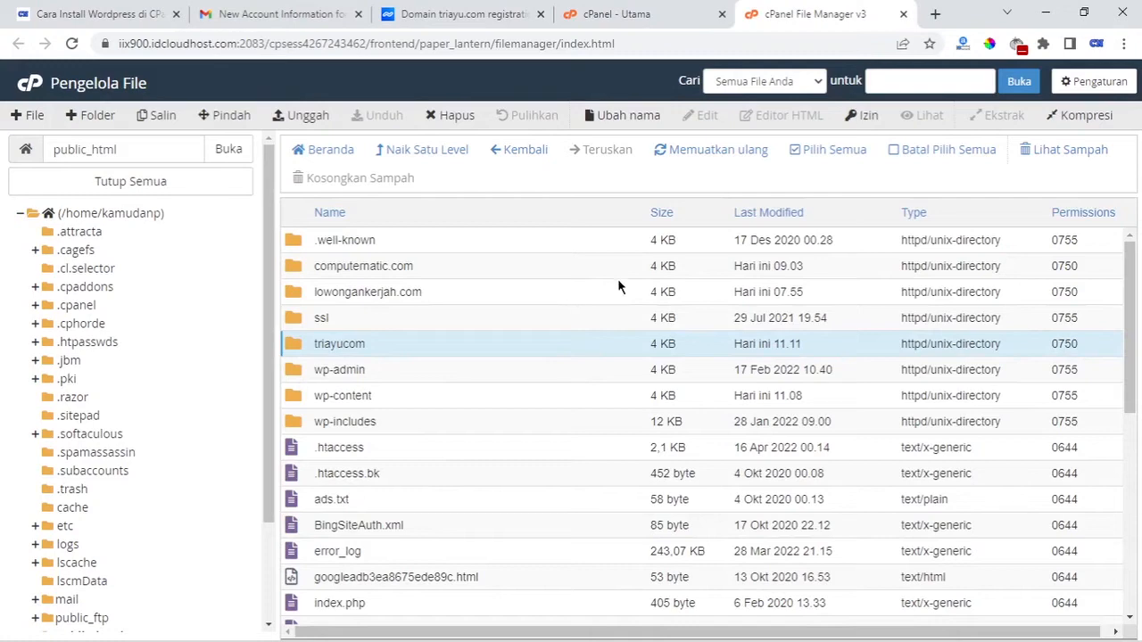
# Search Google for wordpress.org in a new tab and open its Download page
pyautogui.click(933, 14)
pyautogui.write('goo')
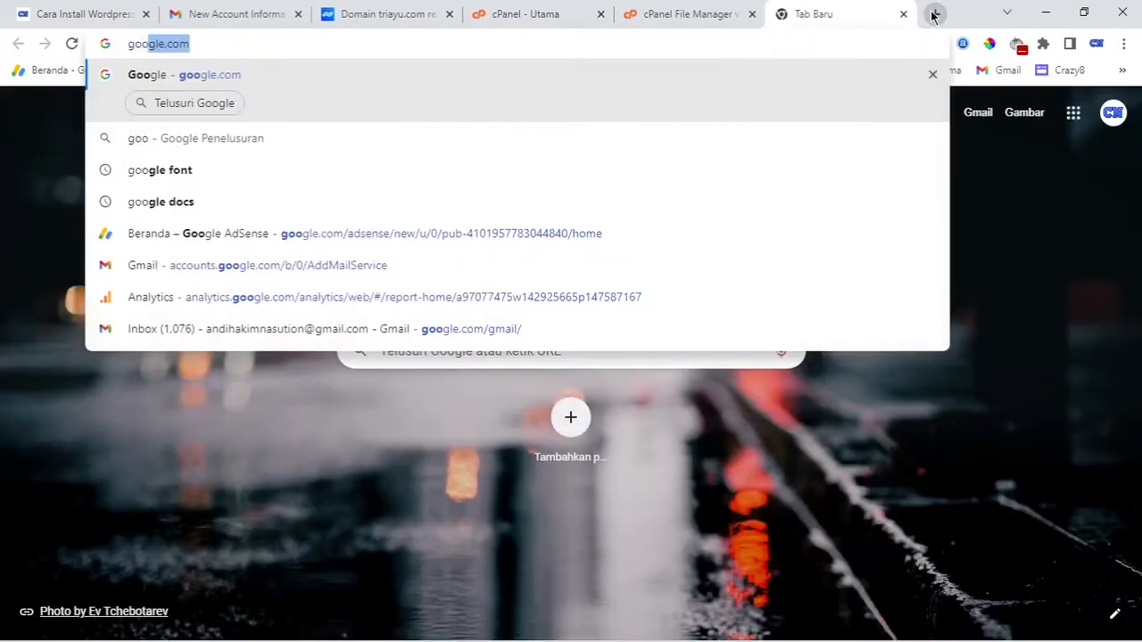
pyautogui.press('Return')
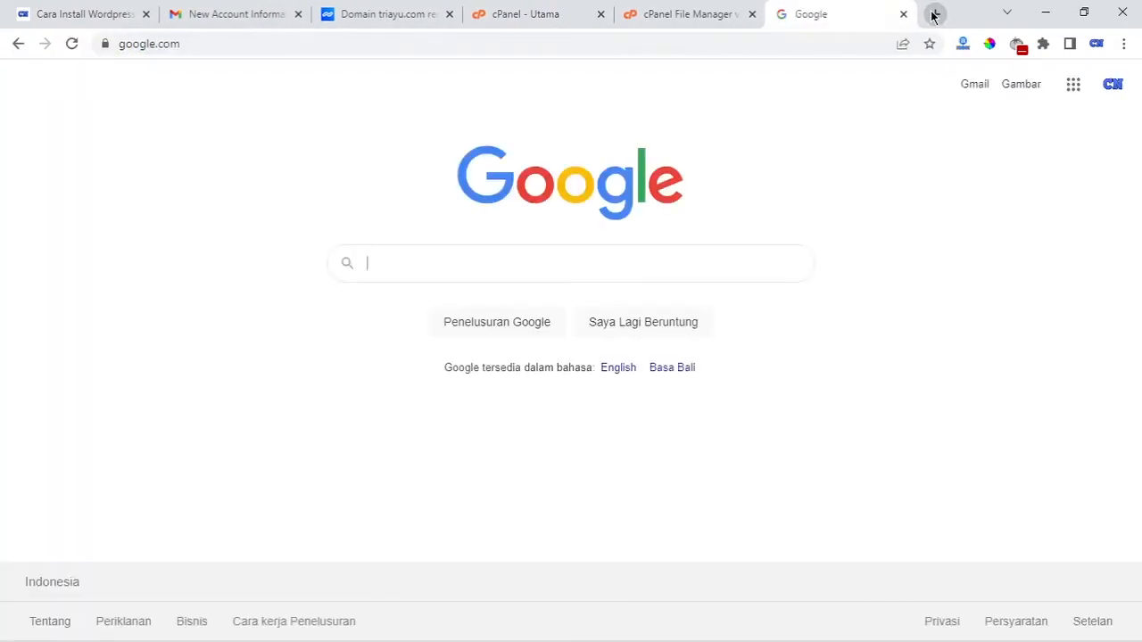
pyautogui.write('word')
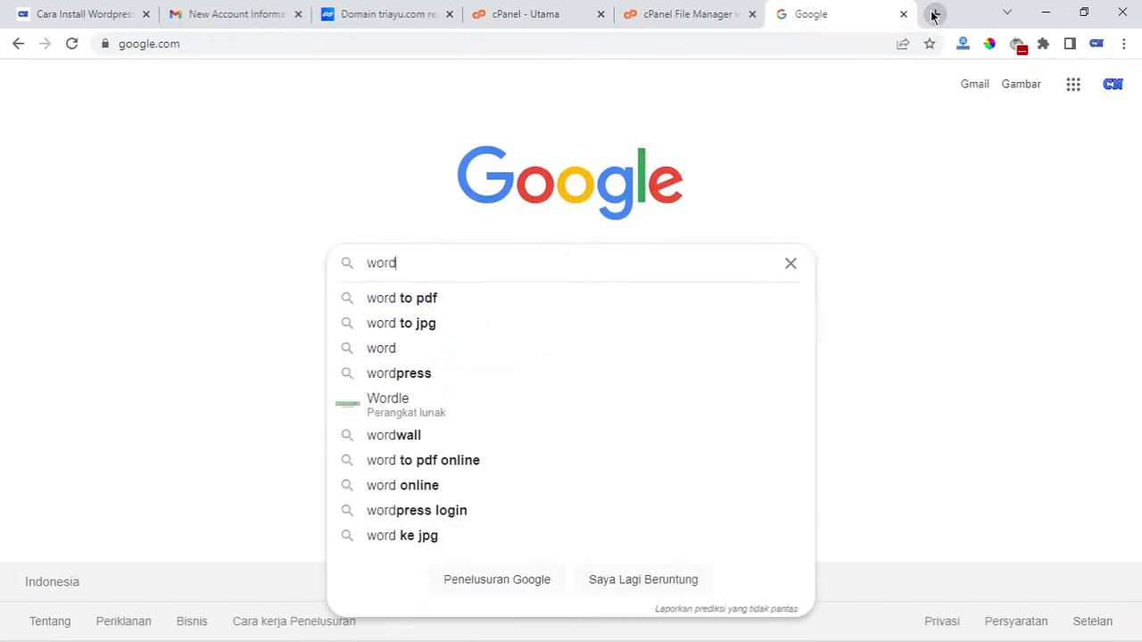
pyautogui.write('press.')
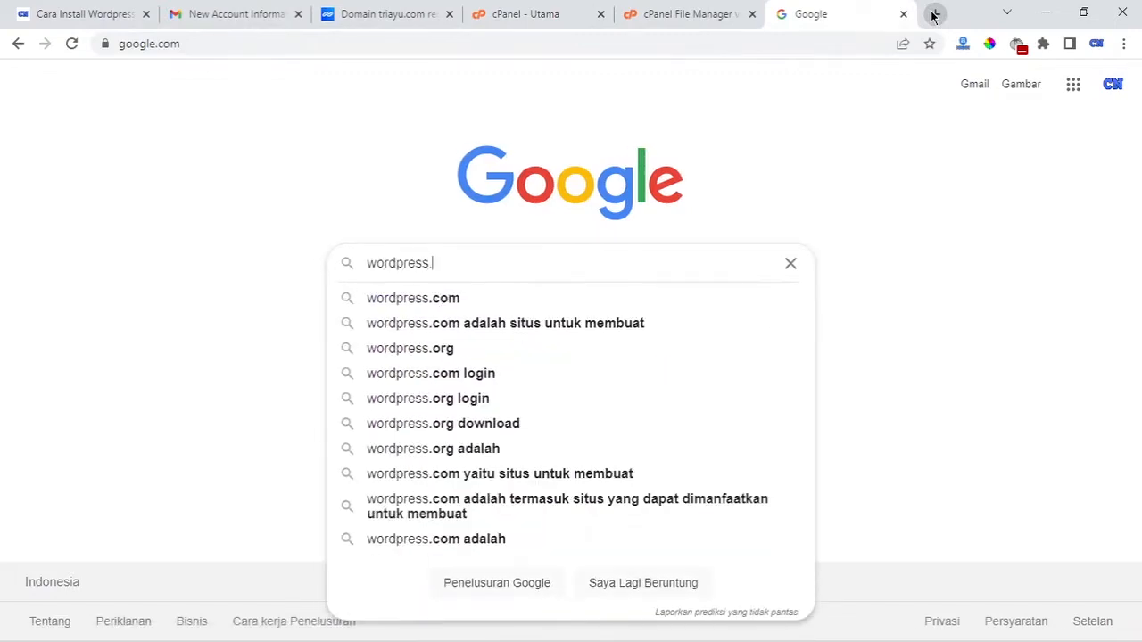
pyautogui.write('org')
pyautogui.press('Return')
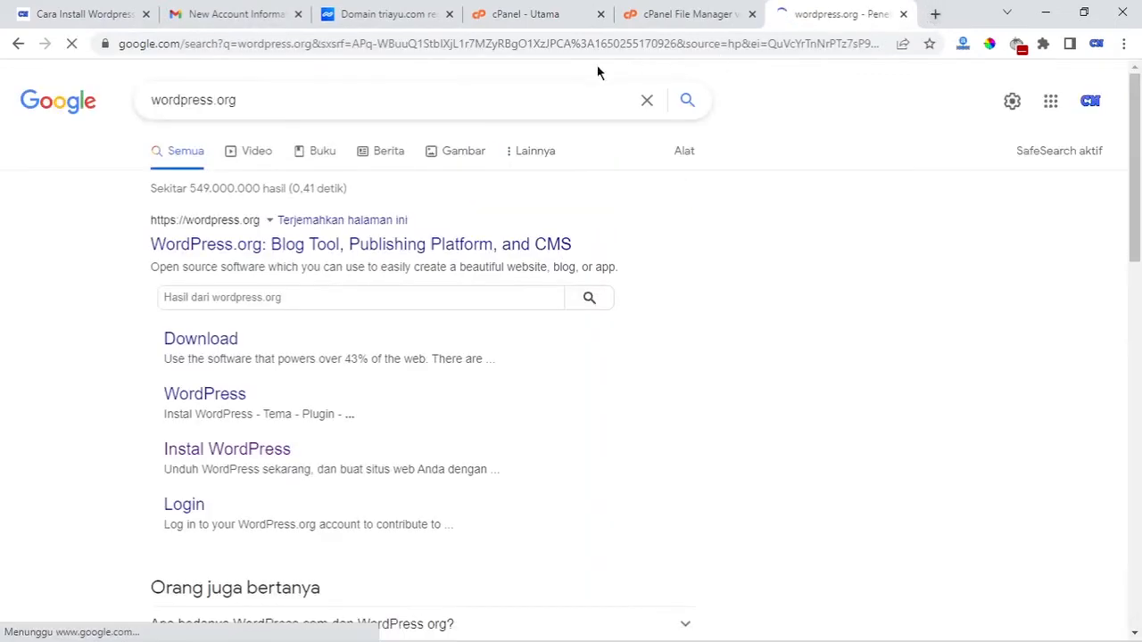
pyautogui.click(226, 336)
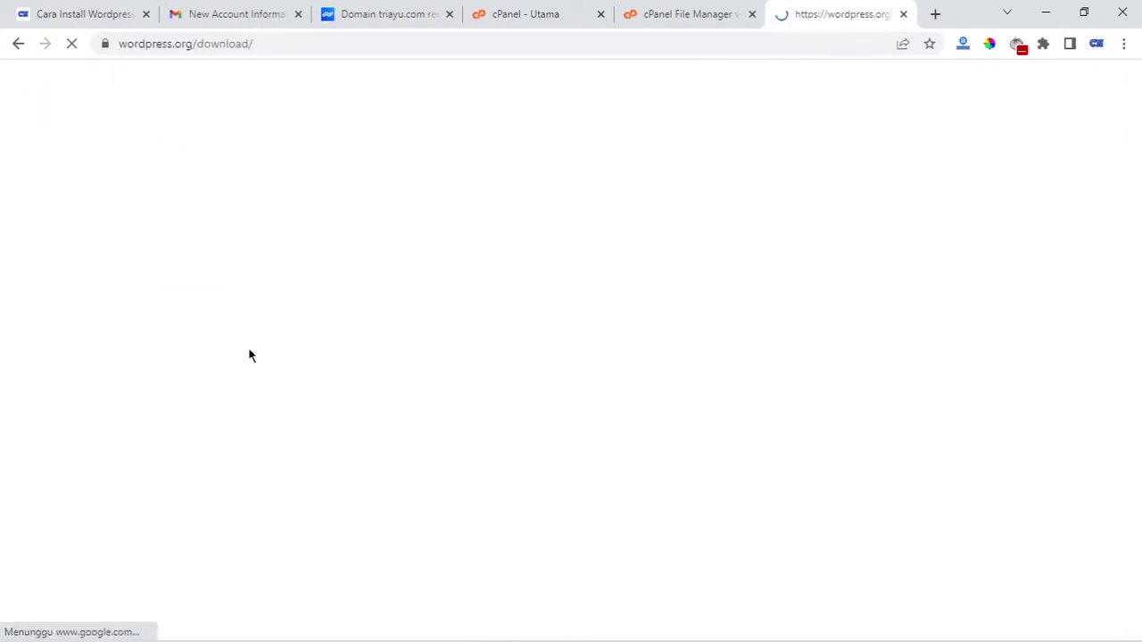
# Download WordPress 5.9.3 as wordpress-5.9.3.zip into the Desktop folder
pyautogui.scroll(-10, 517, 311)
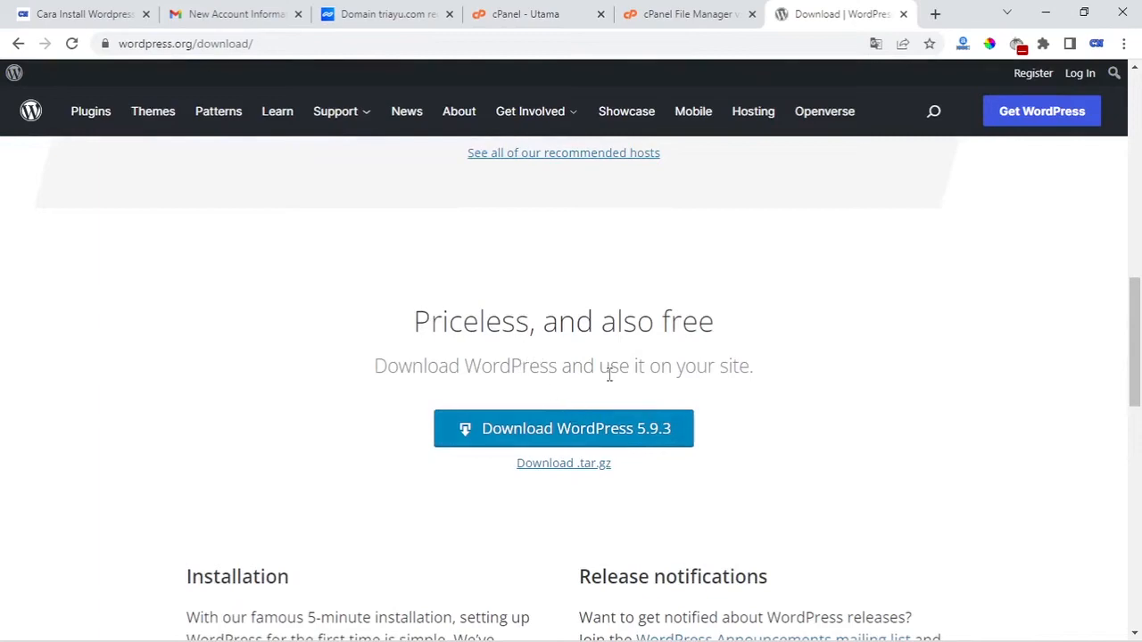
pyautogui.scroll(-2, 535, 381)
pyautogui.scroll(1, 624, 374)
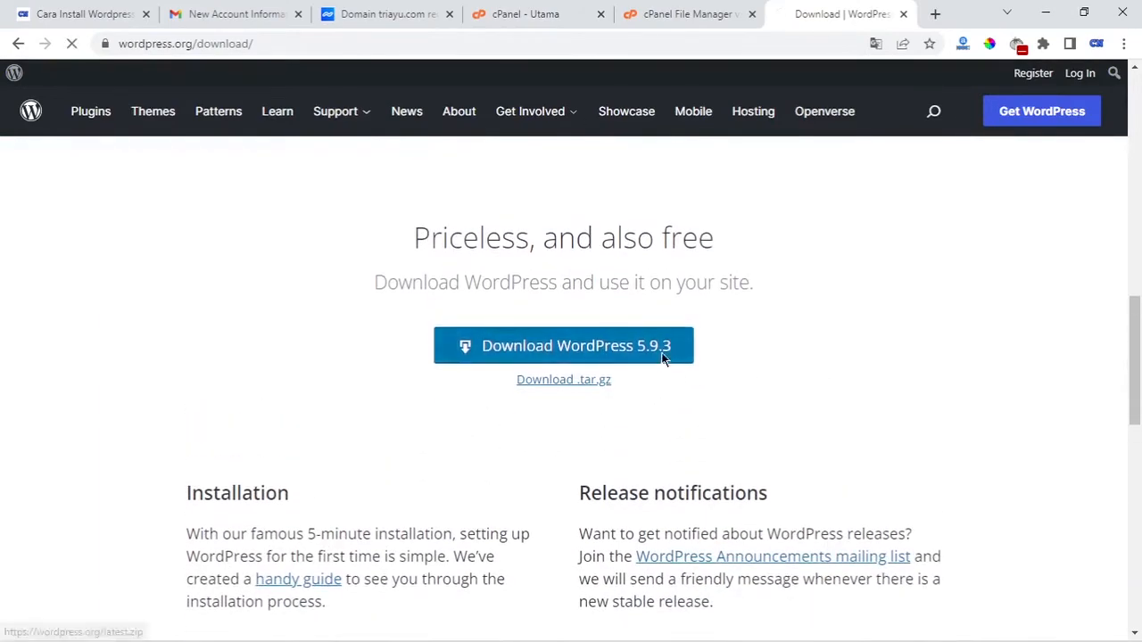
pyautogui.click(668, 357)
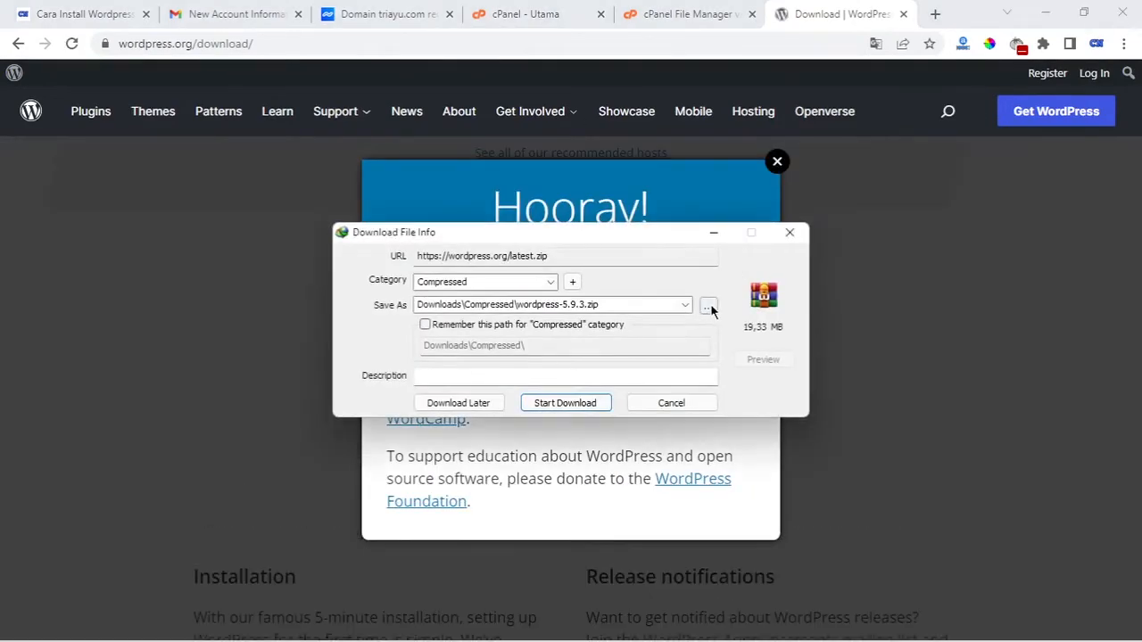
pyautogui.click(709, 307)
pyautogui.click(418, 361)
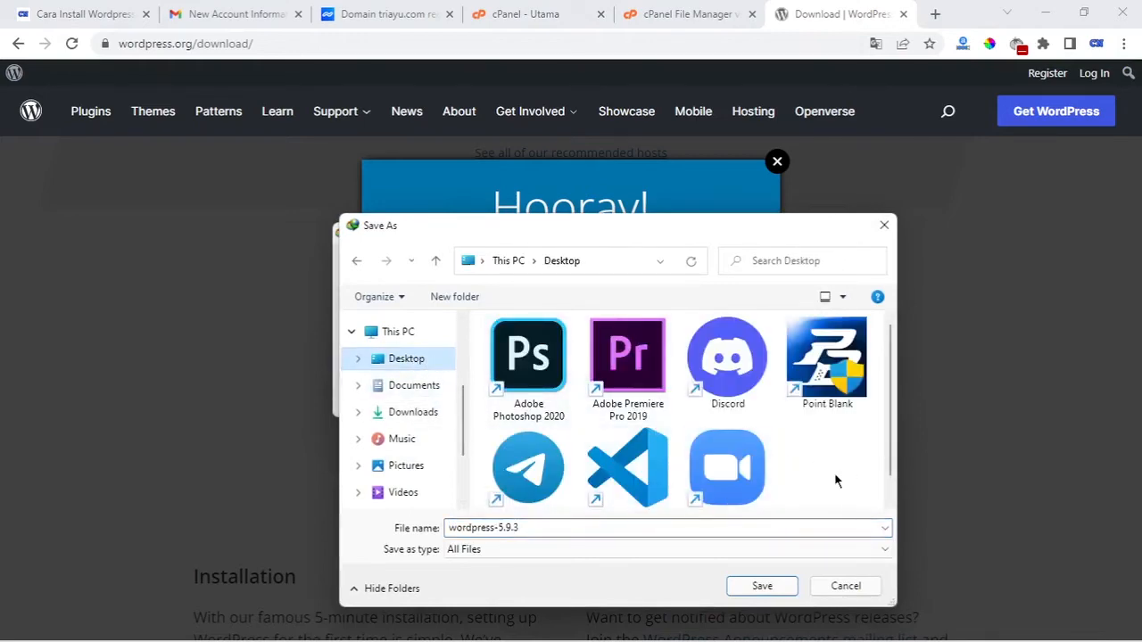
pyautogui.scroll(-1, 836, 476)
pyautogui.click(759, 586)
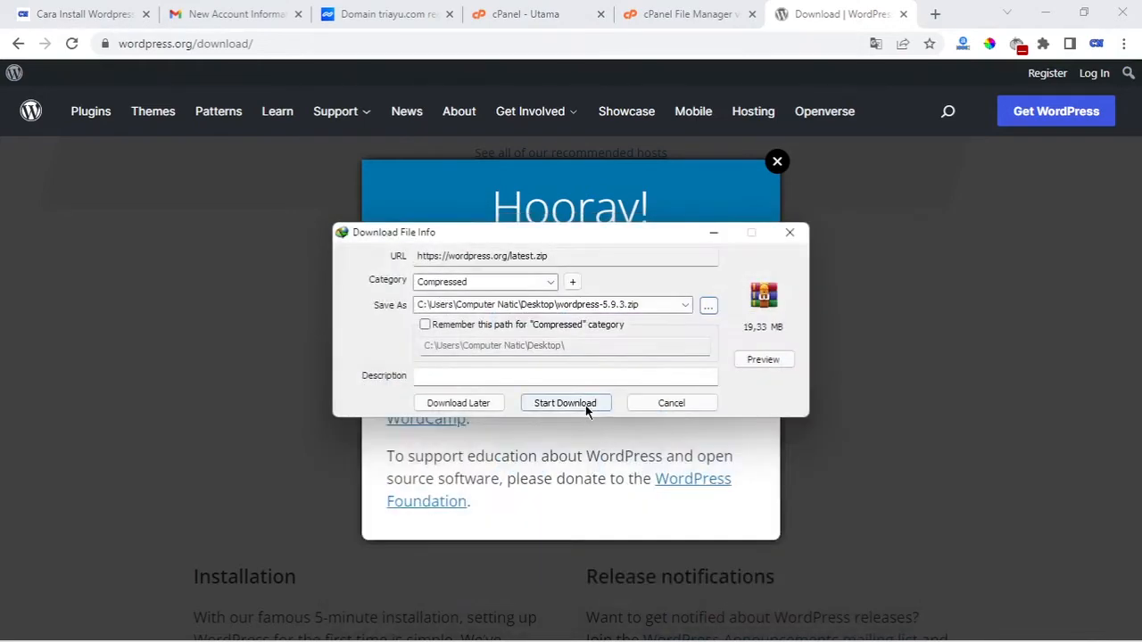
pyautogui.click(585, 405)
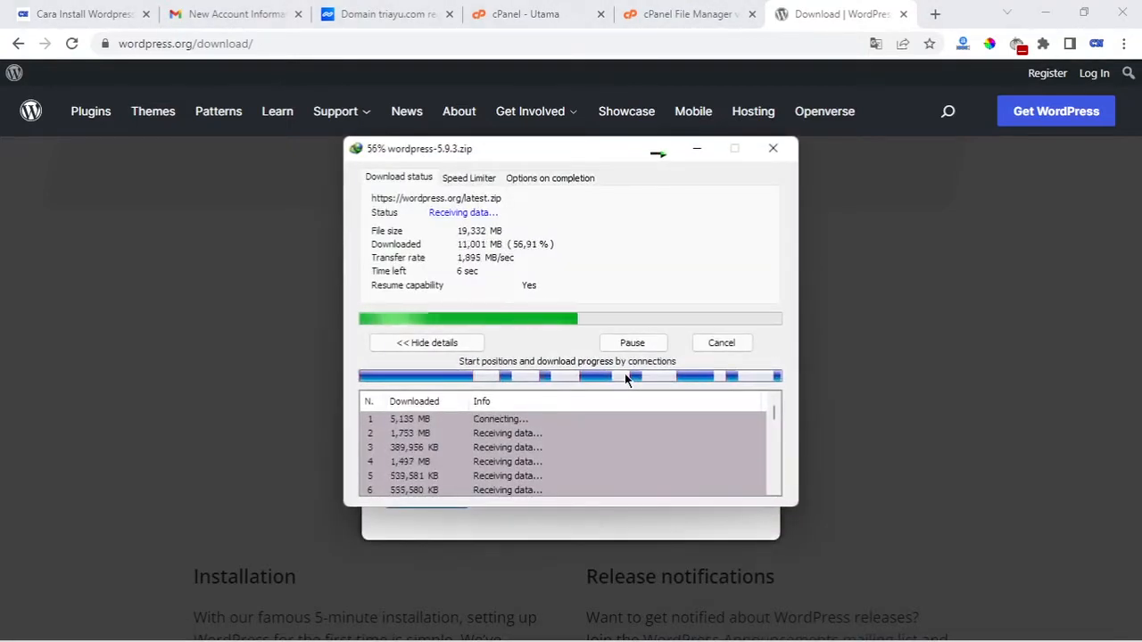
pyautogui.click(713, 388)
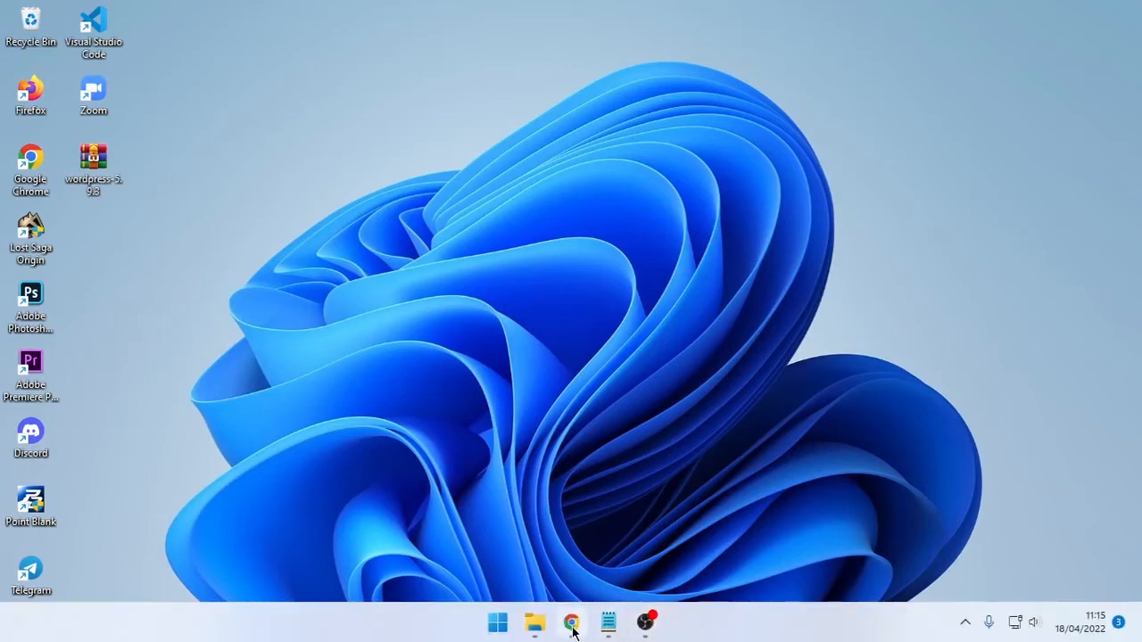
# Open the triayucom folder and upload wordpress-5.9.3.zip from the Desktop into it
pyautogui.click(571, 626)
pyautogui.click(664, 13)
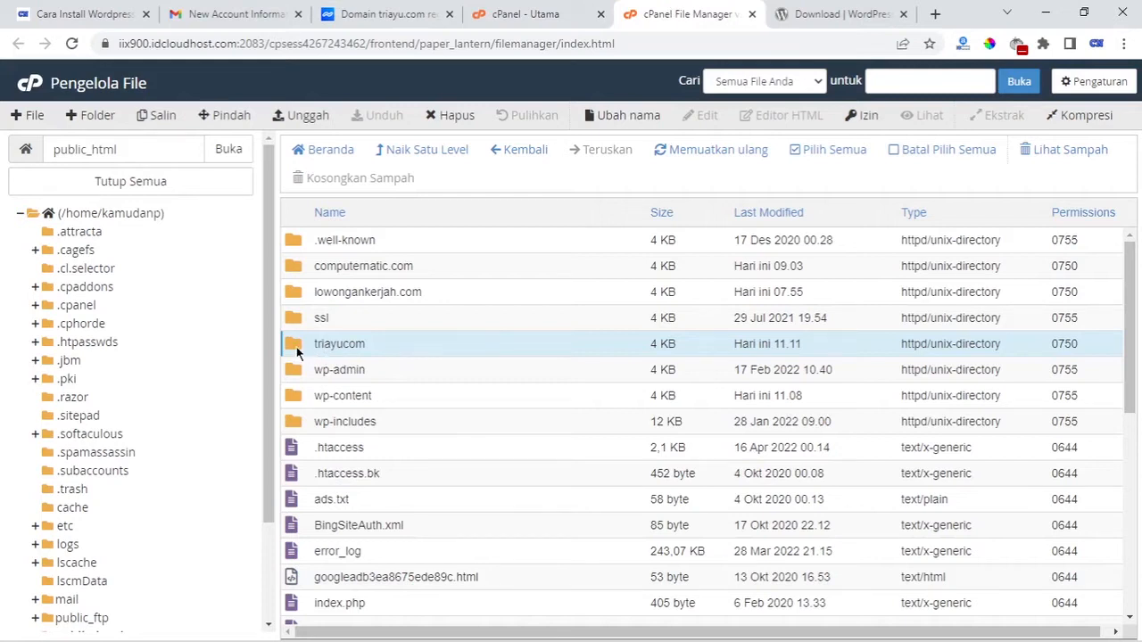
pyautogui.doubleClick(317, 353)
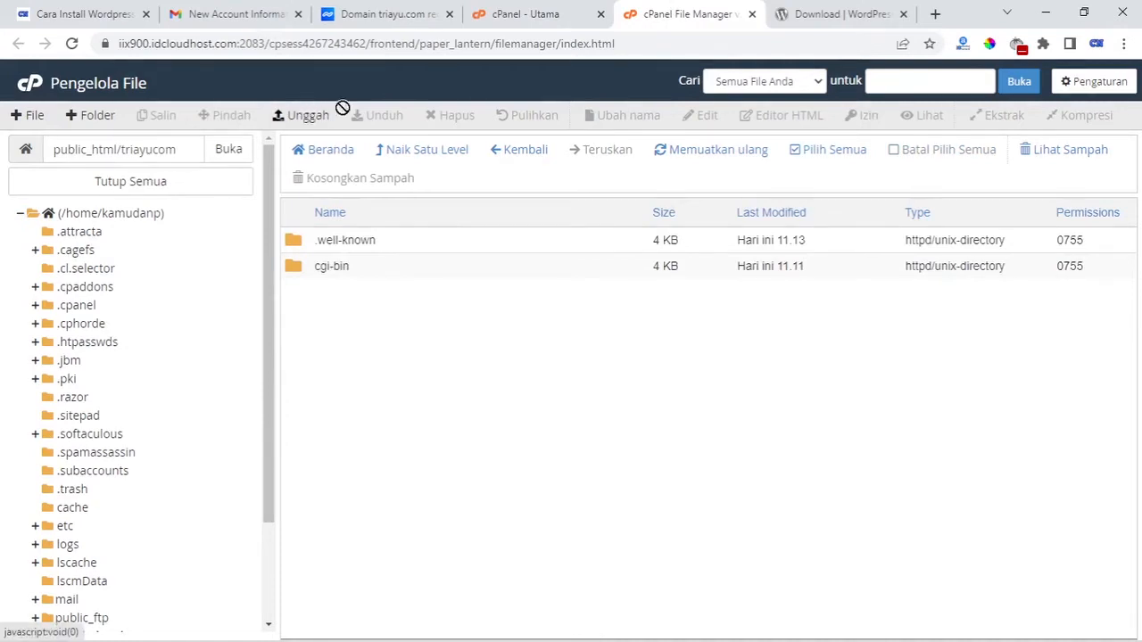
pyautogui.click(306, 116)
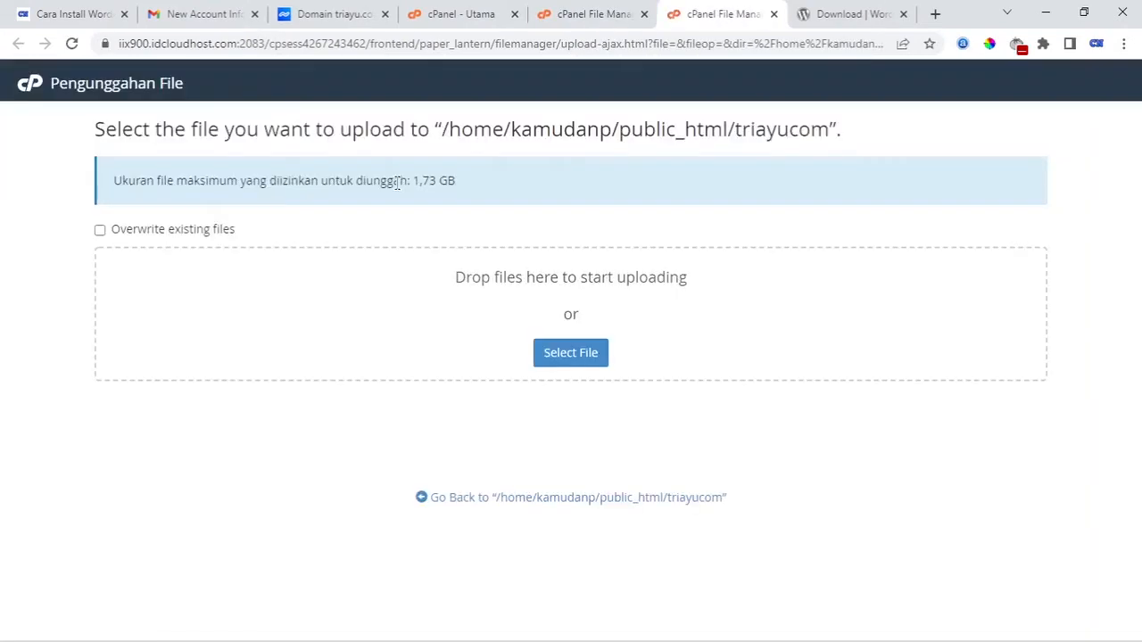
pyautogui.click(579, 353)
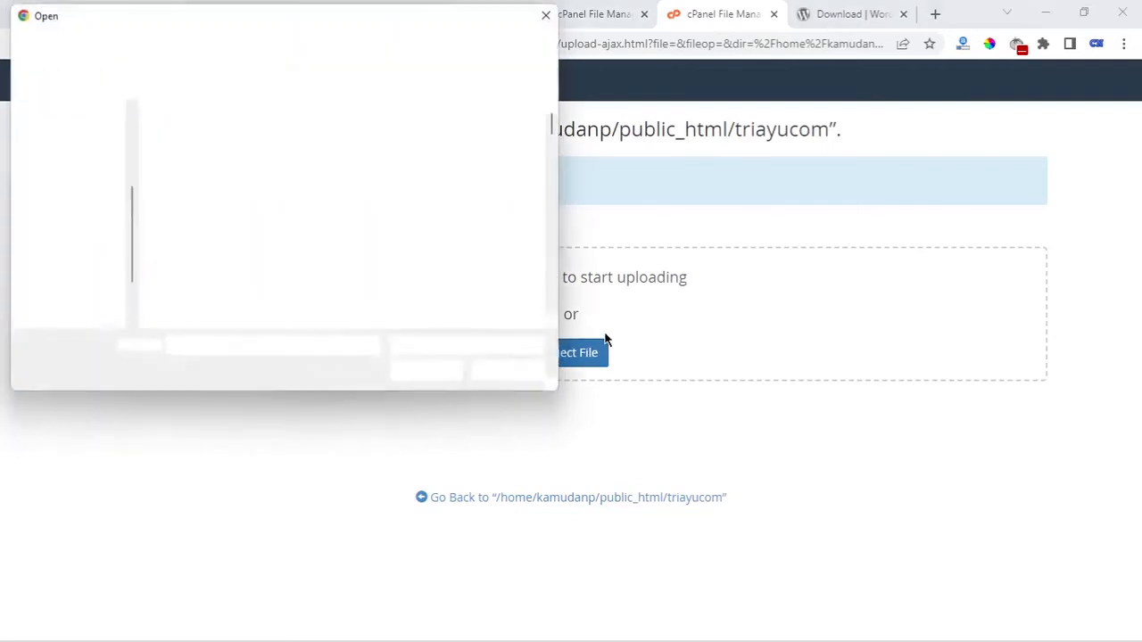
pyautogui.click(78, 148)
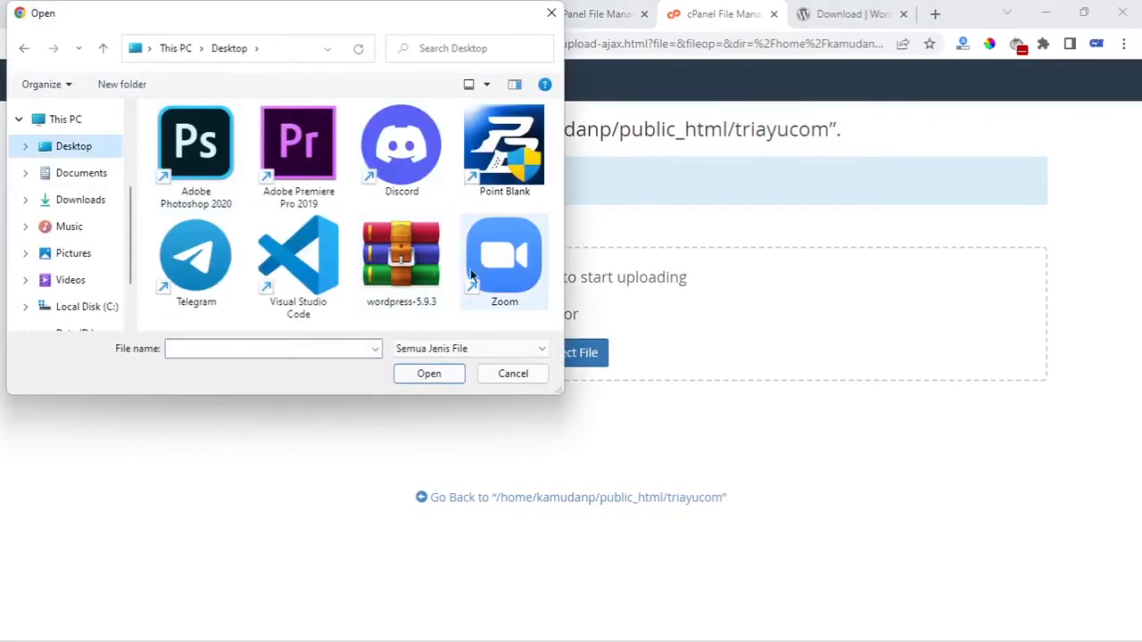
pyautogui.click(416, 262)
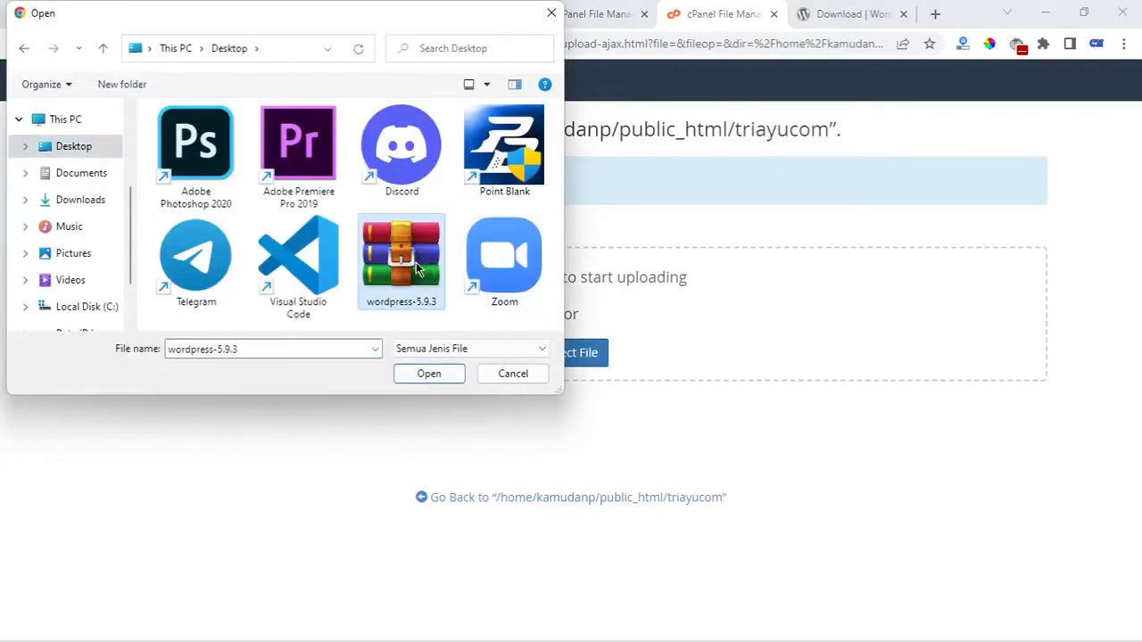
pyautogui.click(429, 374)
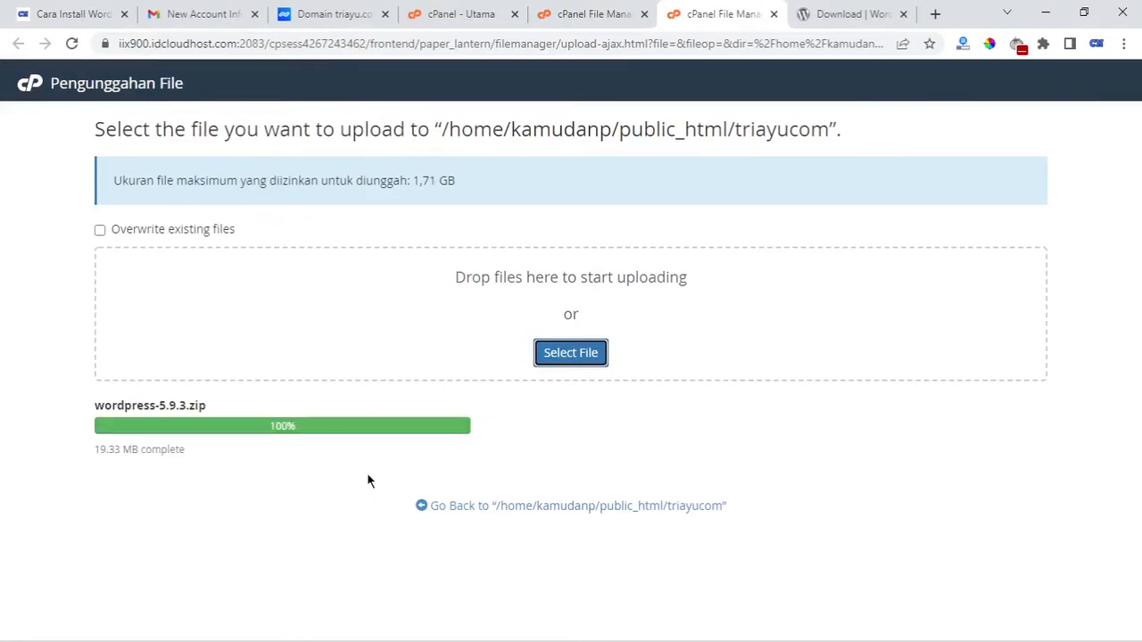
pyautogui.click(578, 13)
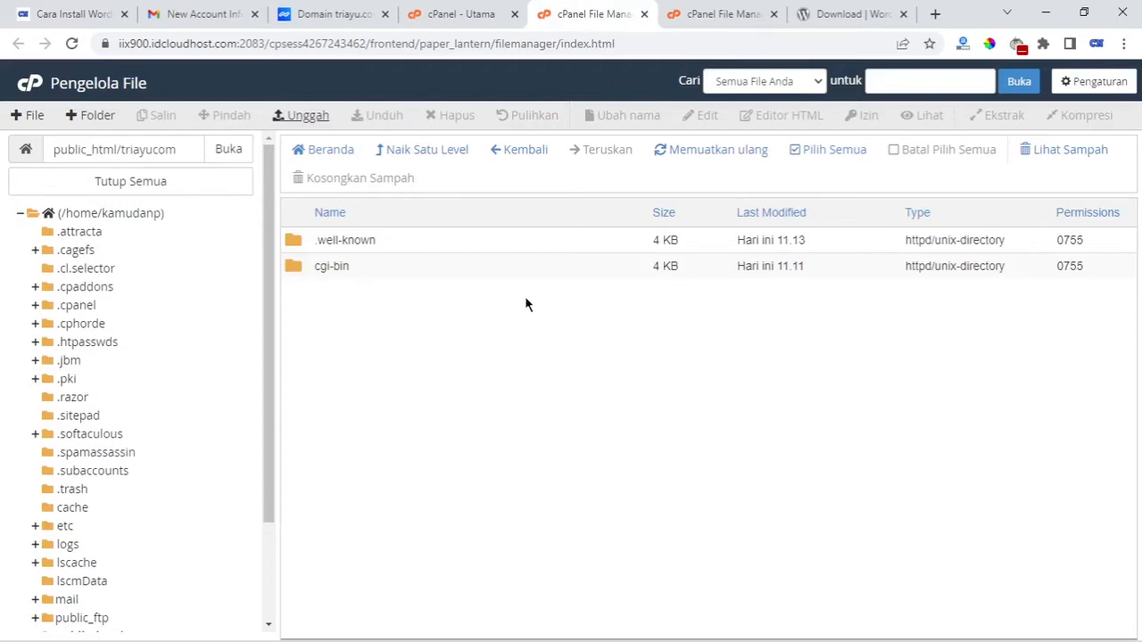
# Refresh the listing and extract wordpress-5.9.3.zip into the triayucom folder
pyautogui.click(744, 154)
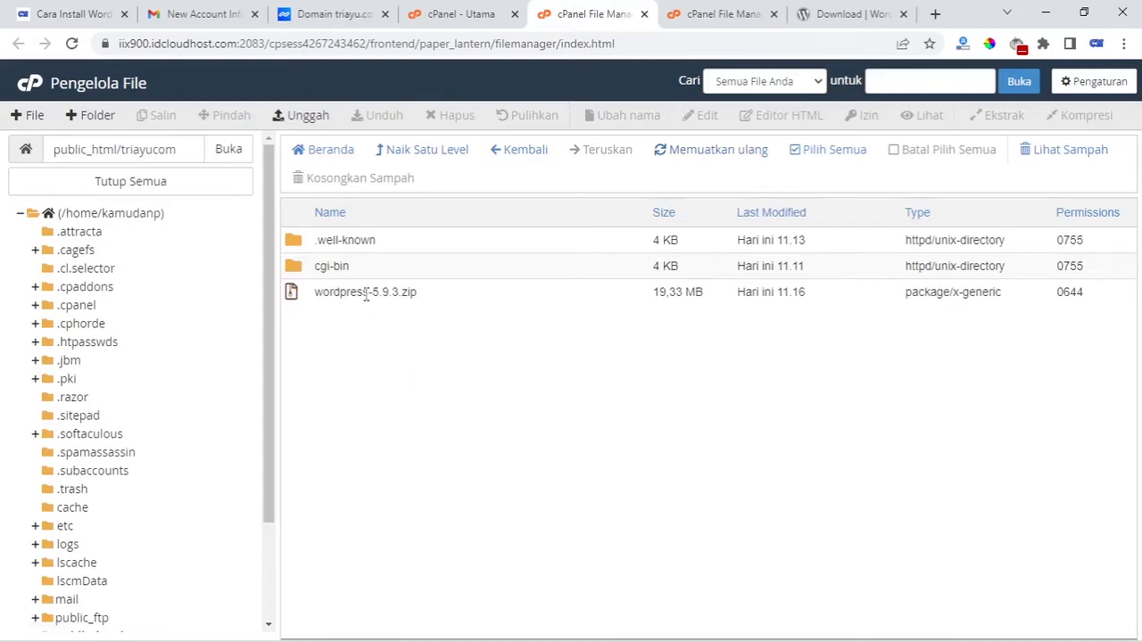
pyautogui.click(365, 294)
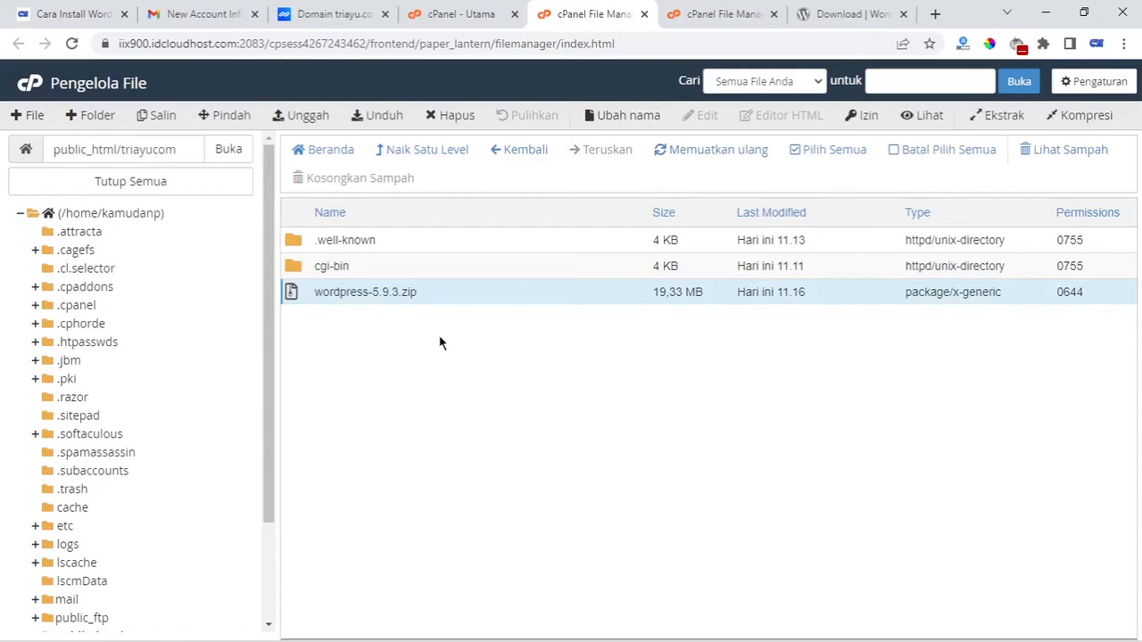
pyautogui.rightClick(419, 302)
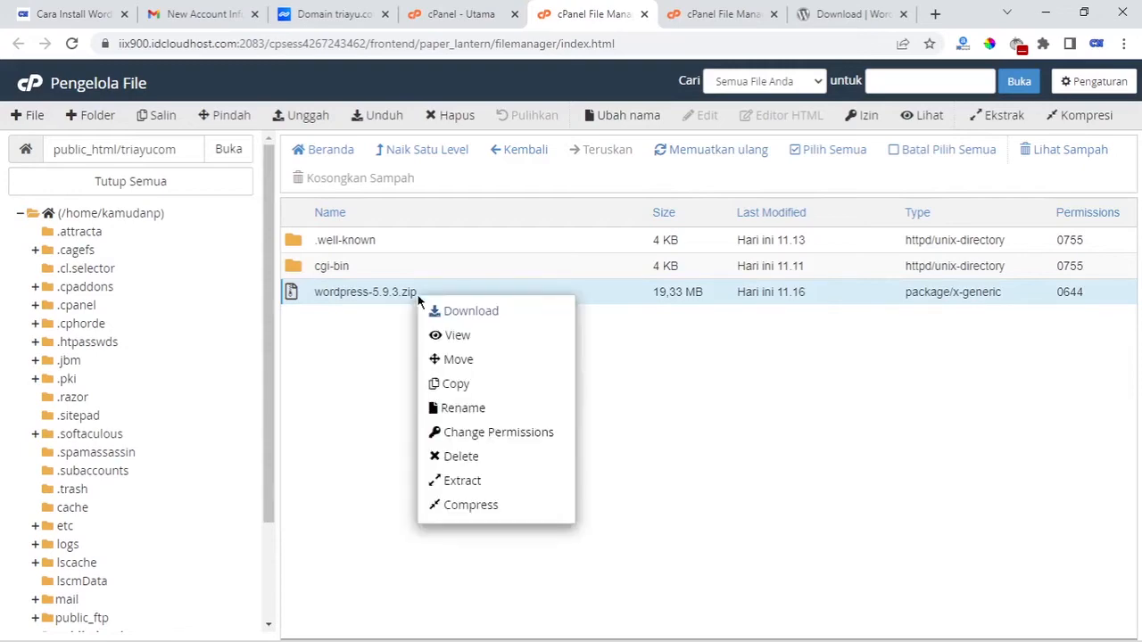
pyautogui.click(534, 483)
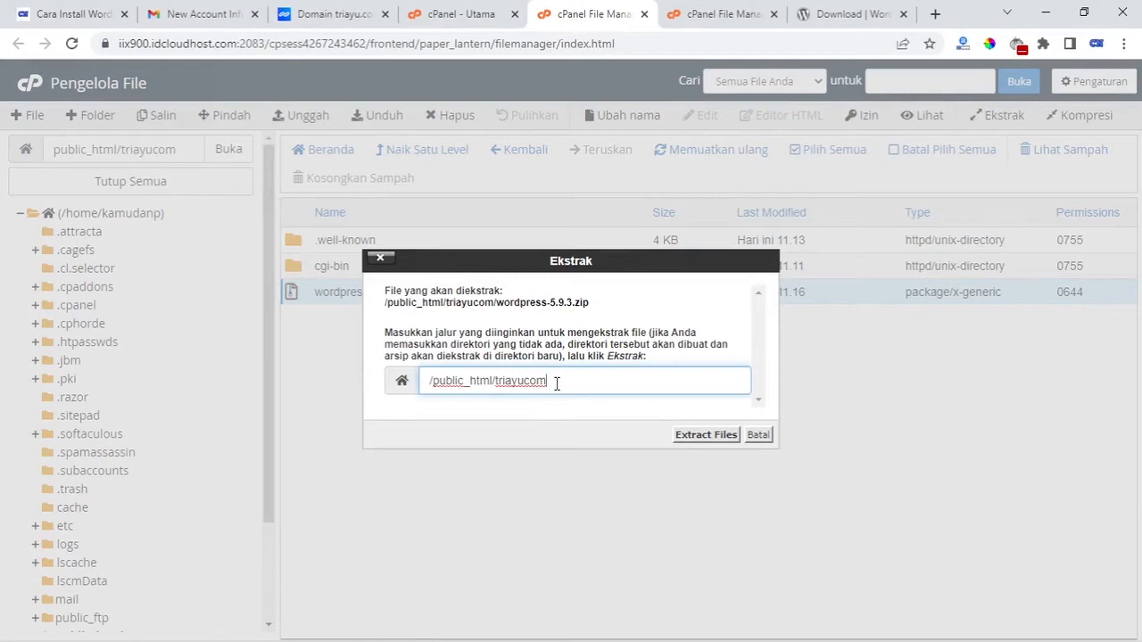
pyautogui.click(705, 434)
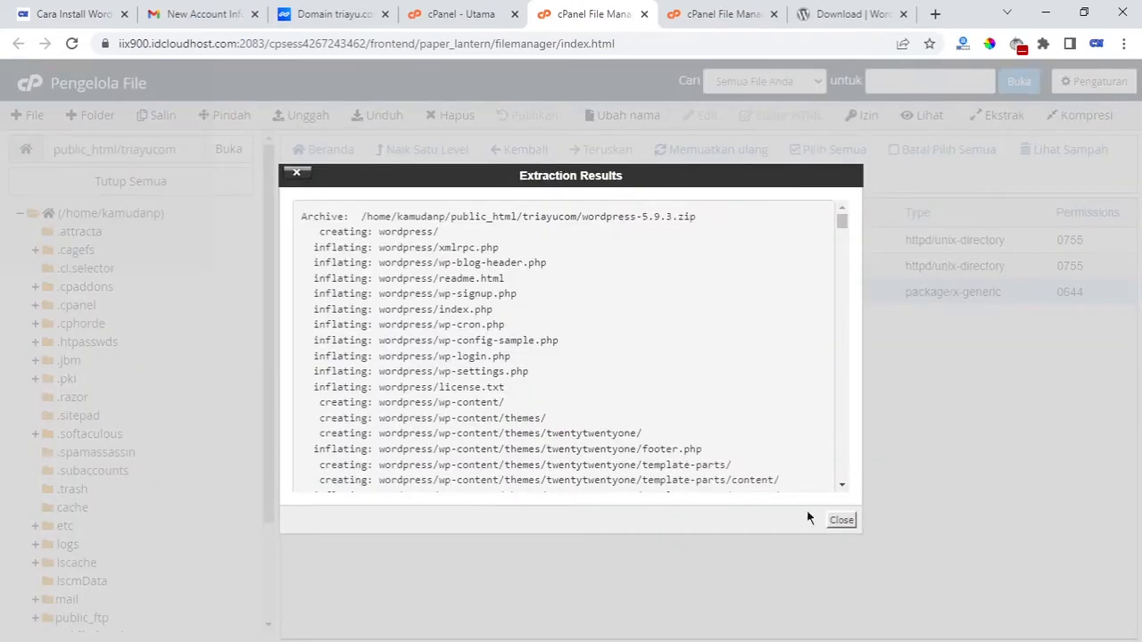
pyautogui.click(841, 520)
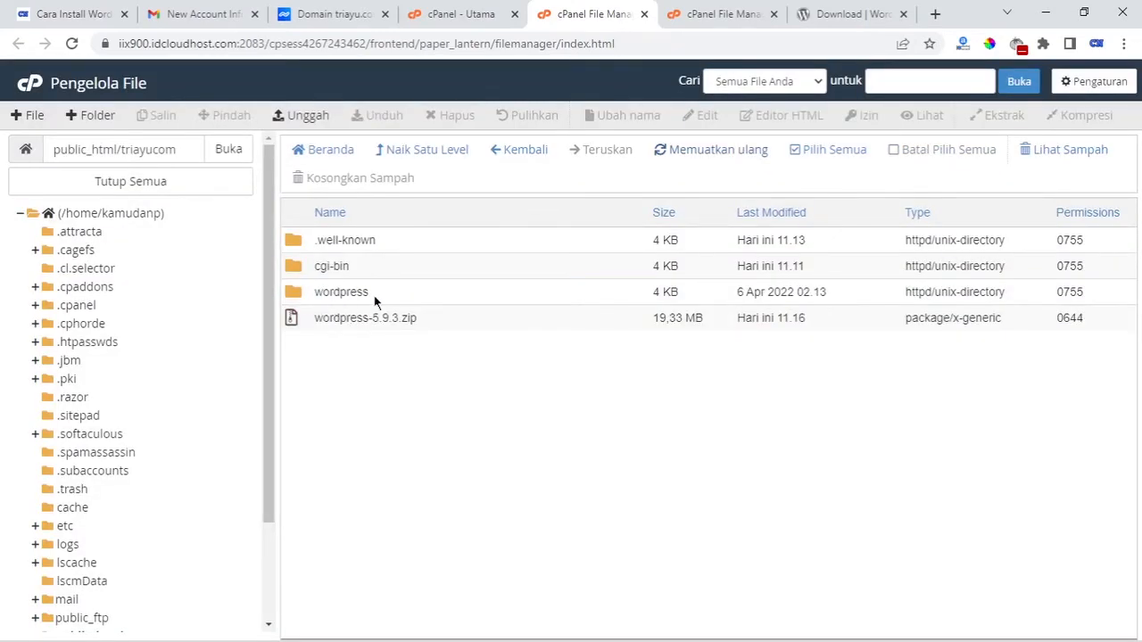
# Move every file in the wordpress folder to /public_html/triayucom and go back there
pyautogui.doubleClick(294, 296)
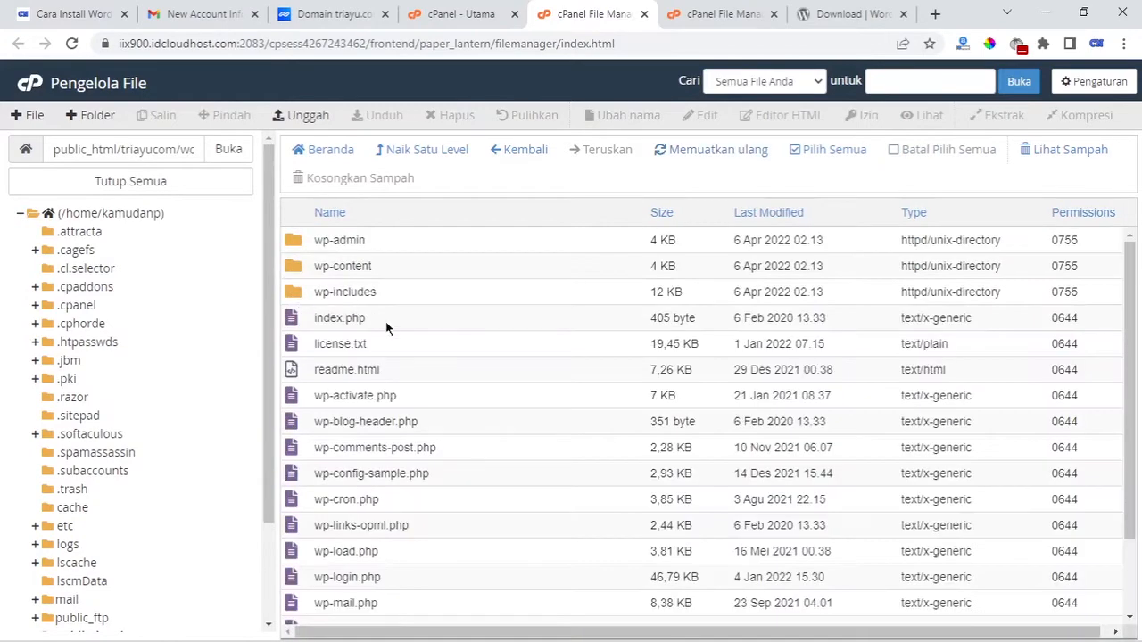
pyautogui.scroll(-2, 578, 405)
pyautogui.scroll(2, 577, 409)
pyautogui.click(796, 152)
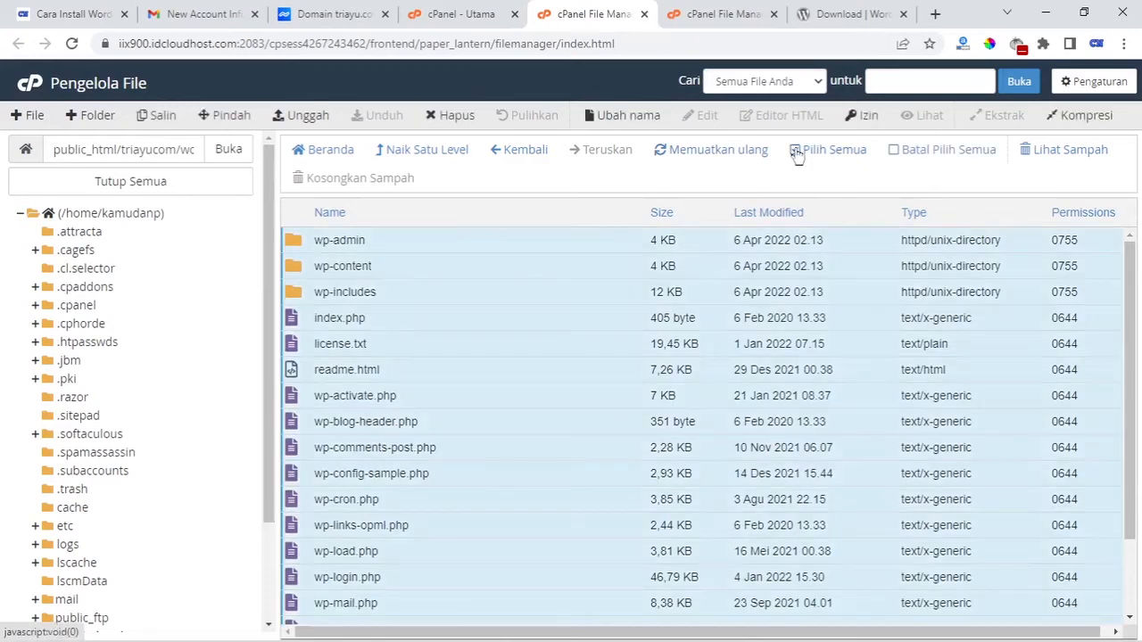
pyautogui.scroll(-1, 505, 286)
pyautogui.rightClick(505, 280)
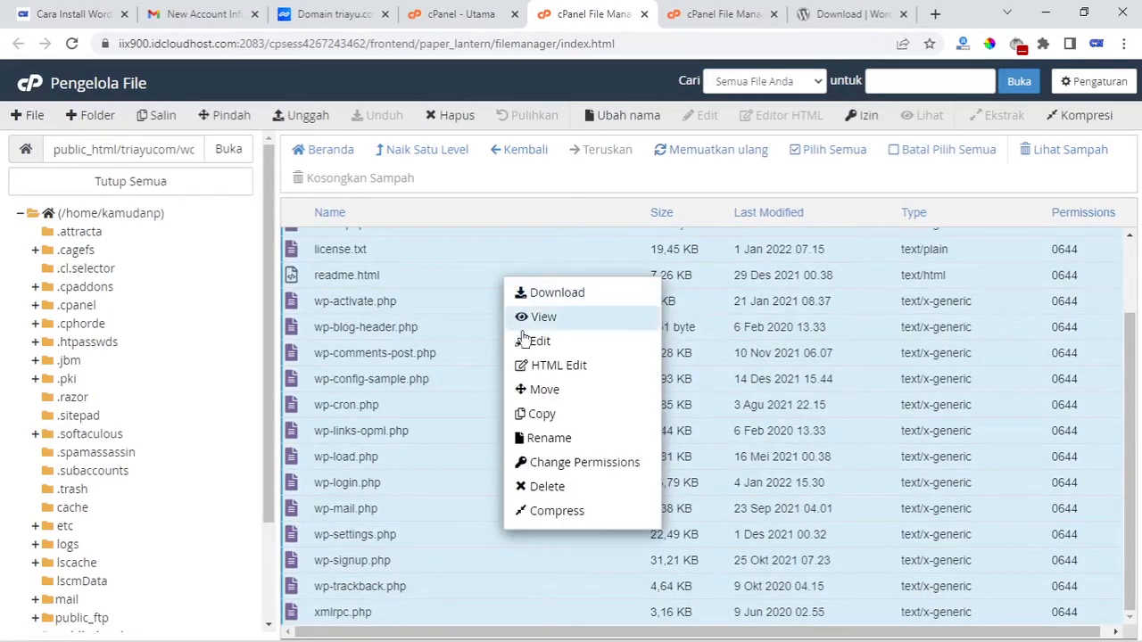
pyautogui.click(544, 390)
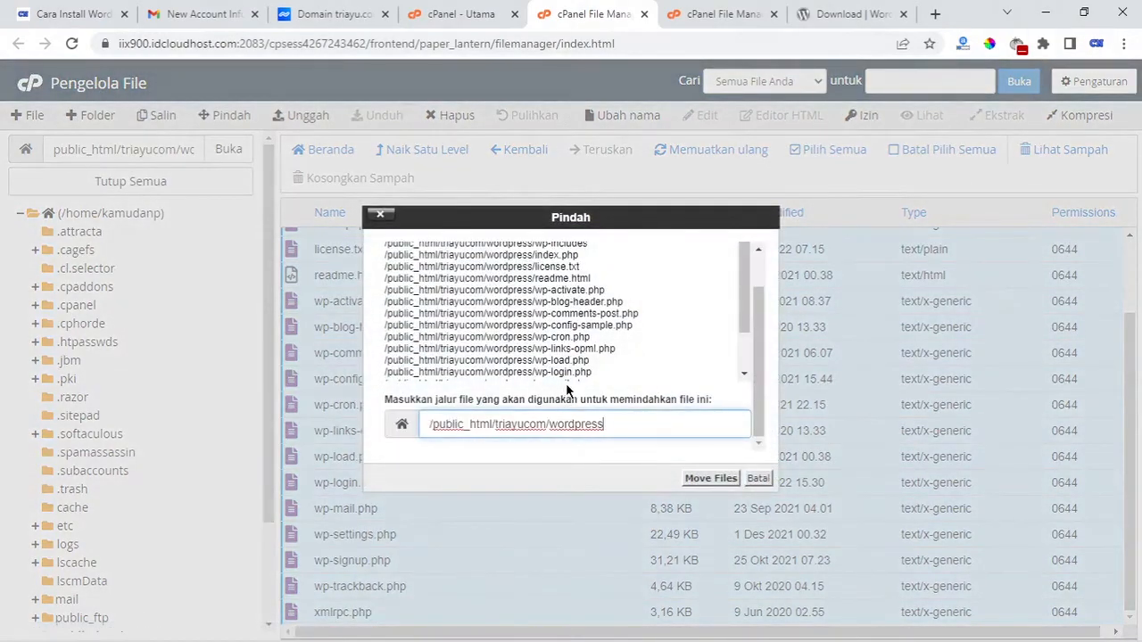
pyautogui.moveTo(633, 419); pyautogui.dragTo(577, 438)
pyautogui.press('BackSpace')
pyautogui.press('BackSpace')
pyautogui.click(710, 479)
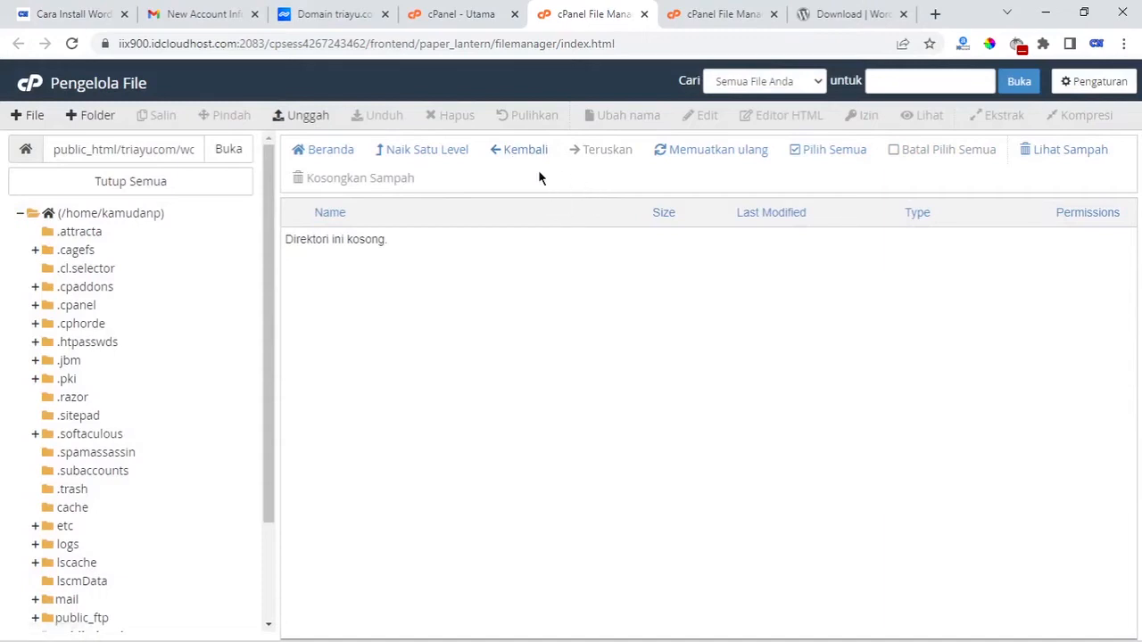
pyautogui.click(523, 149)
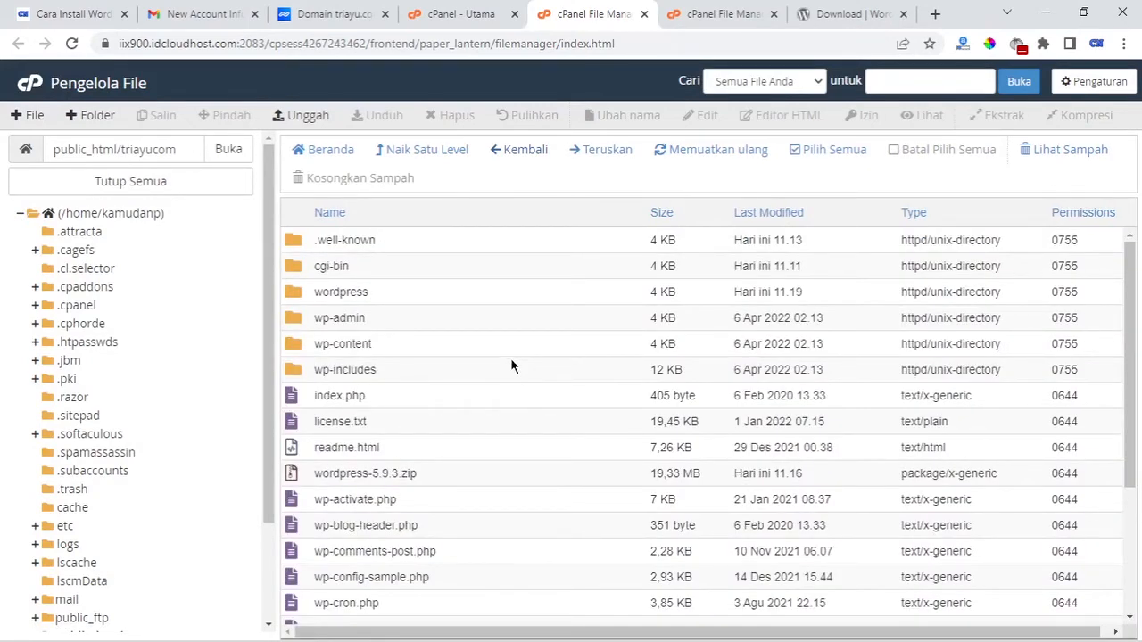
# Send the wordpress-5.9.3.zip archive to the trash
pyautogui.scroll(-1, 464, 410)
pyautogui.click(408, 443)
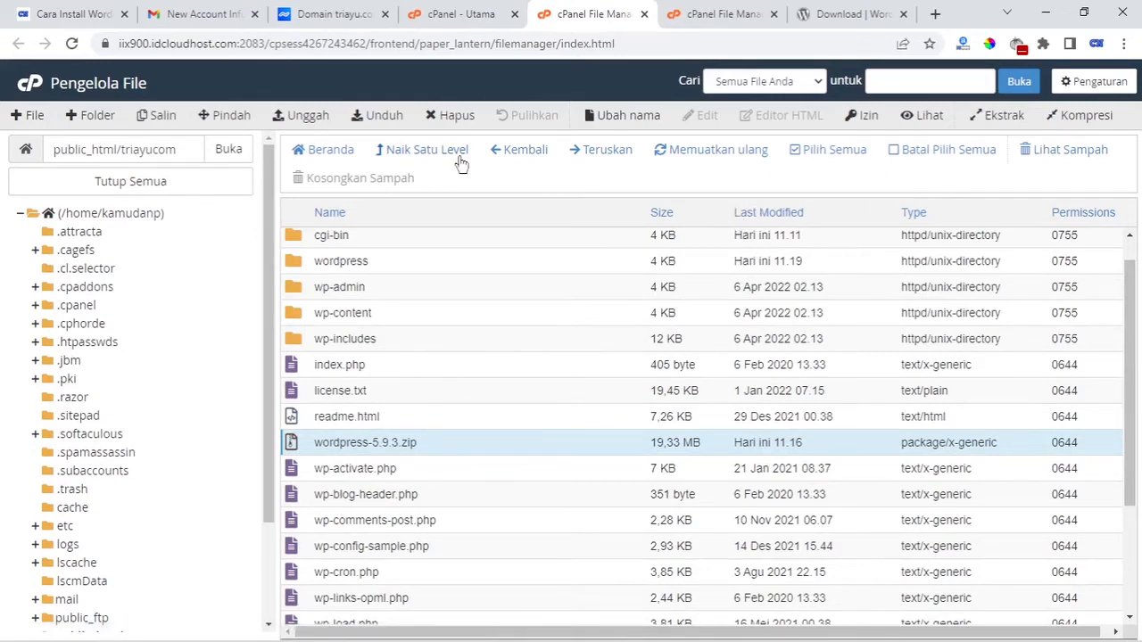
pyautogui.click(455, 116)
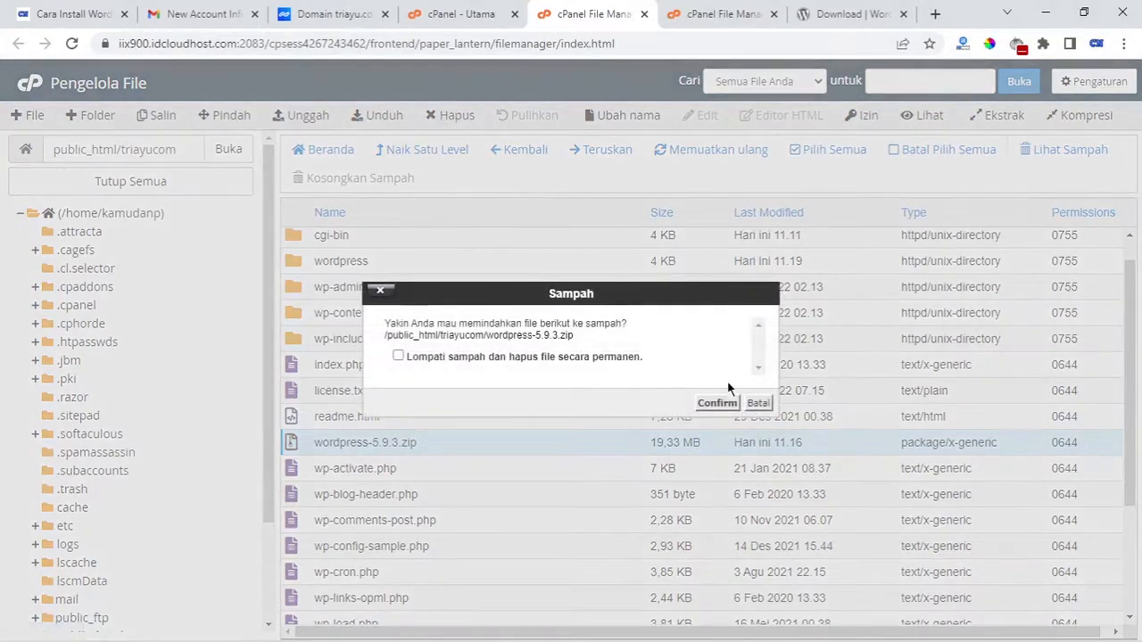
pyautogui.click(718, 403)
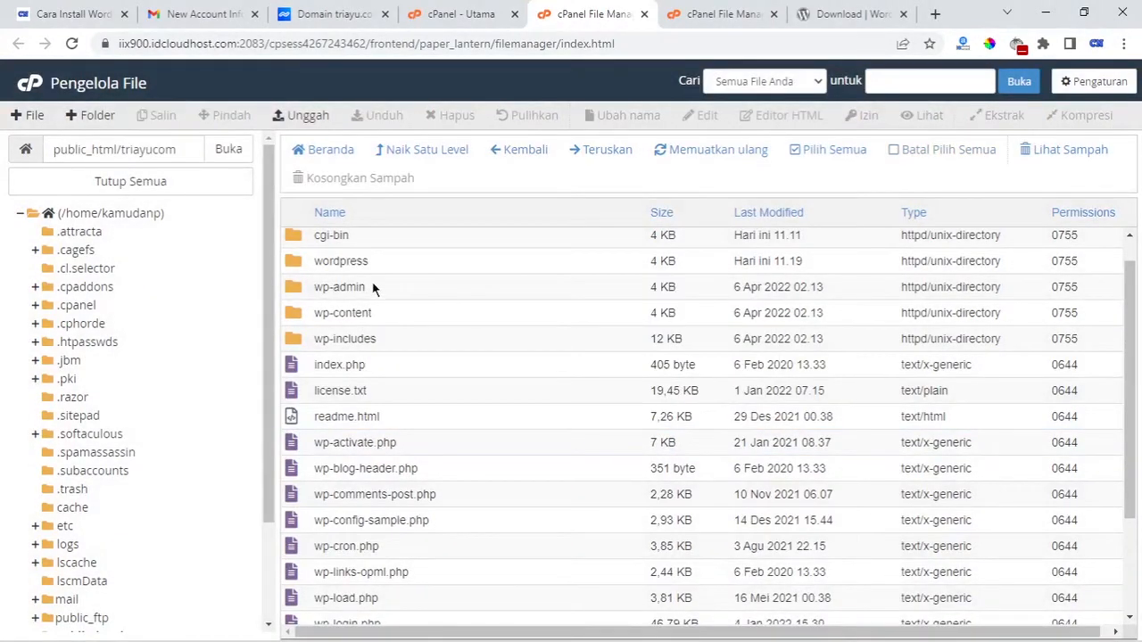
# Delete the now-empty wordpress folder and check the remaining triayucom listing
pyautogui.click(343, 260)
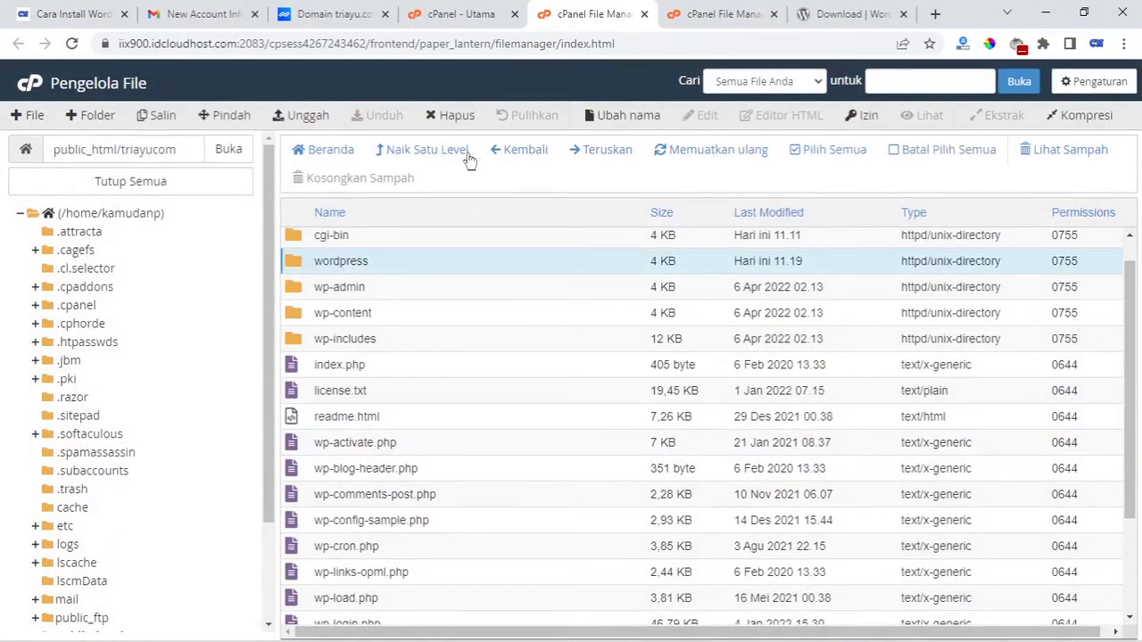
pyautogui.click(456, 116)
pyautogui.click(718, 403)
pyautogui.scroll(-2, 719, 390)
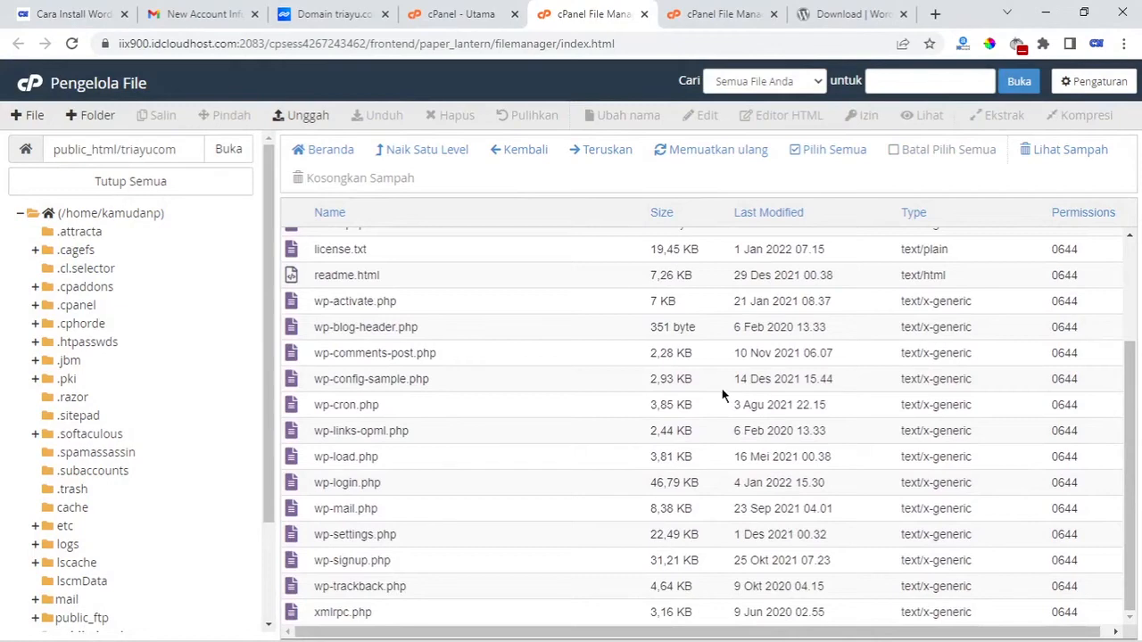
pyautogui.scroll(3, 718, 379)
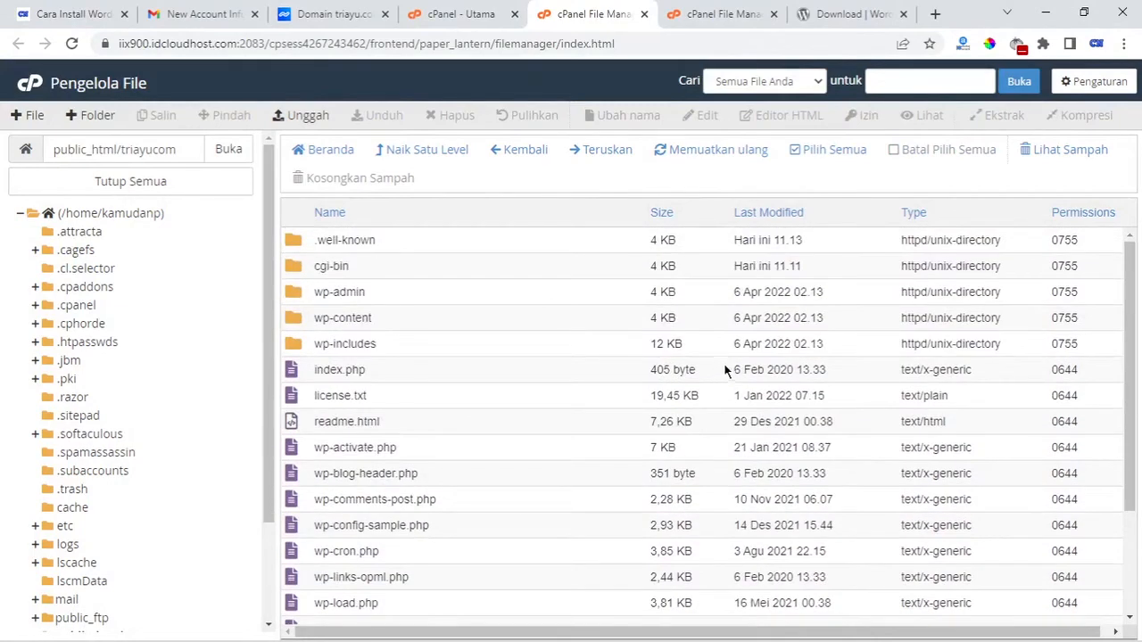
# Load triayu.com in a new tab and start WordPress setup in Bahasa Indonesia
pyautogui.click(934, 14)
pyautogui.write('tri')
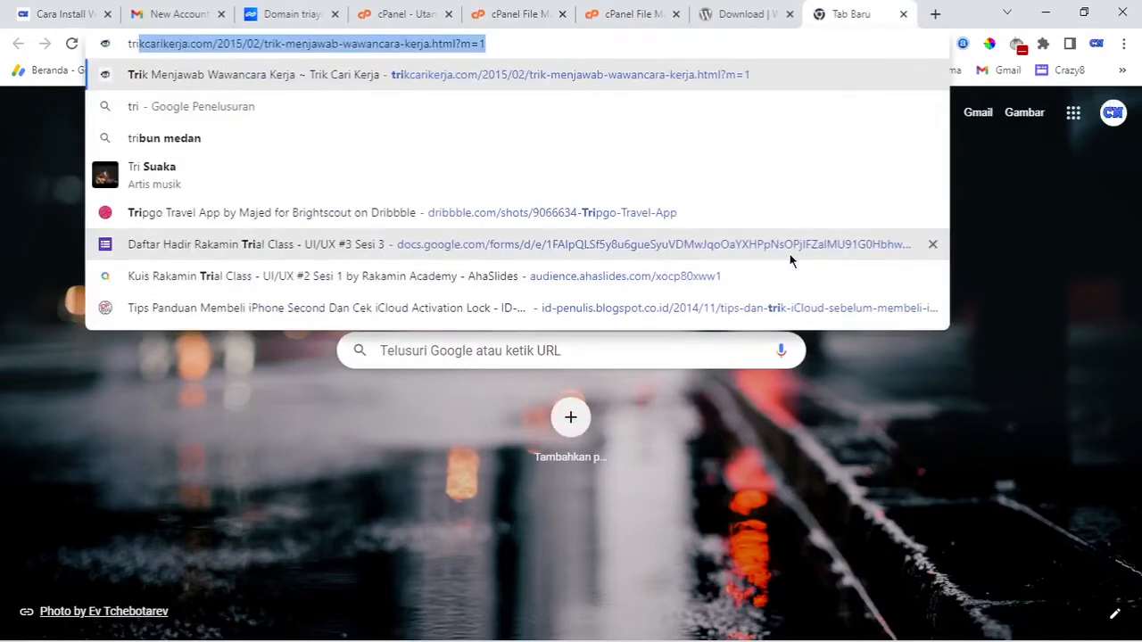
pyautogui.write('ayu.co')
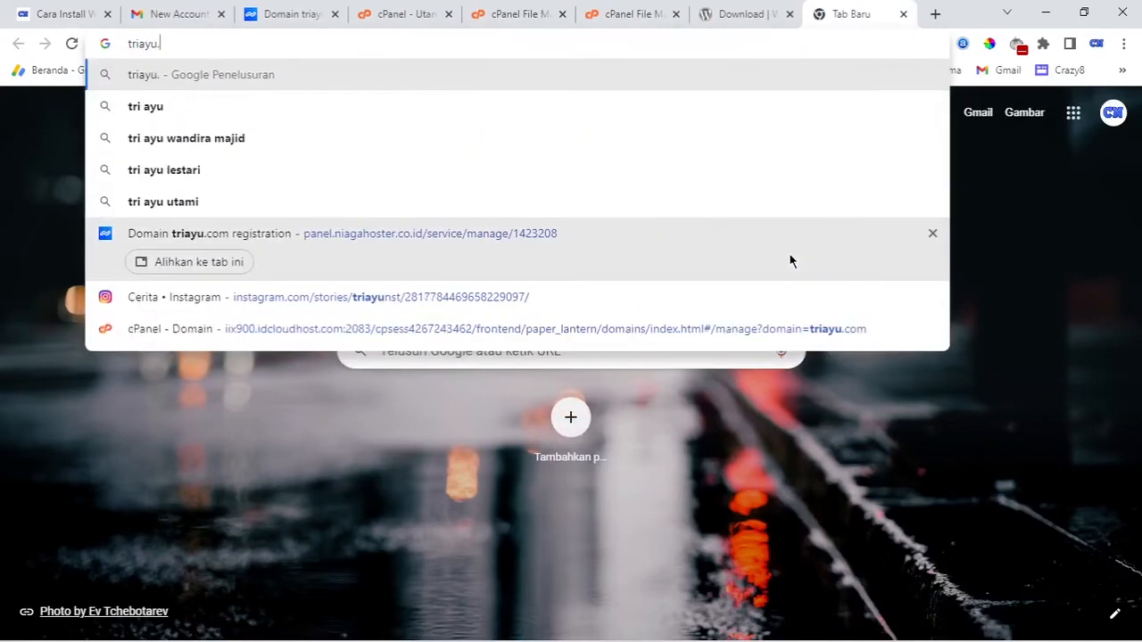
pyautogui.write('m')
pyautogui.press('Return')
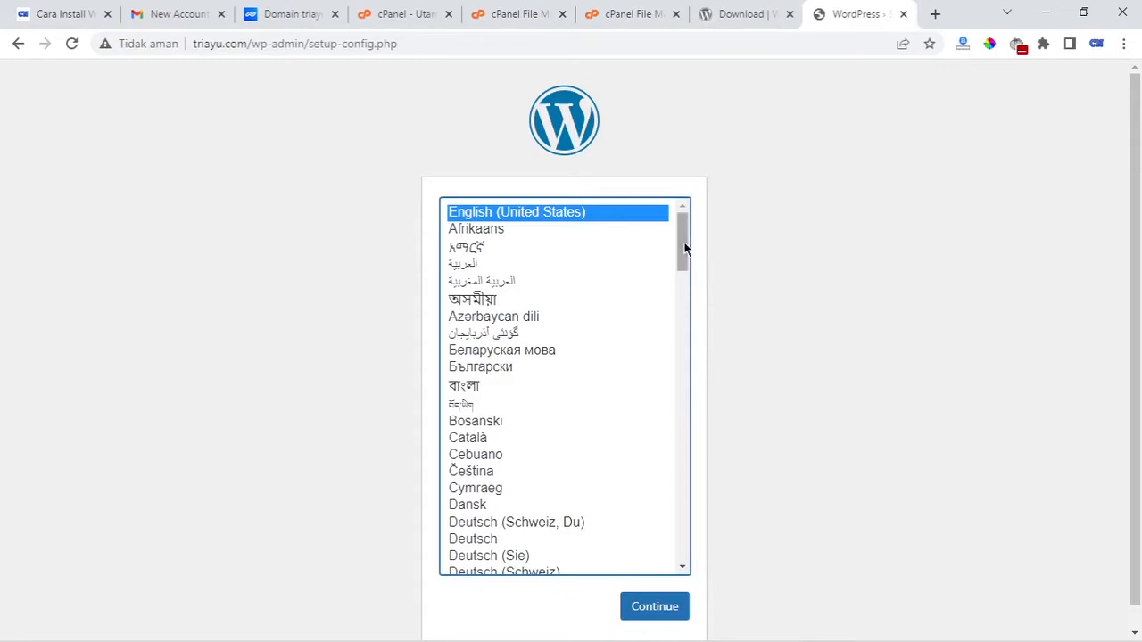
pyautogui.moveTo(683, 246); pyautogui.dragTo(678, 386)
pyautogui.click(575, 373)
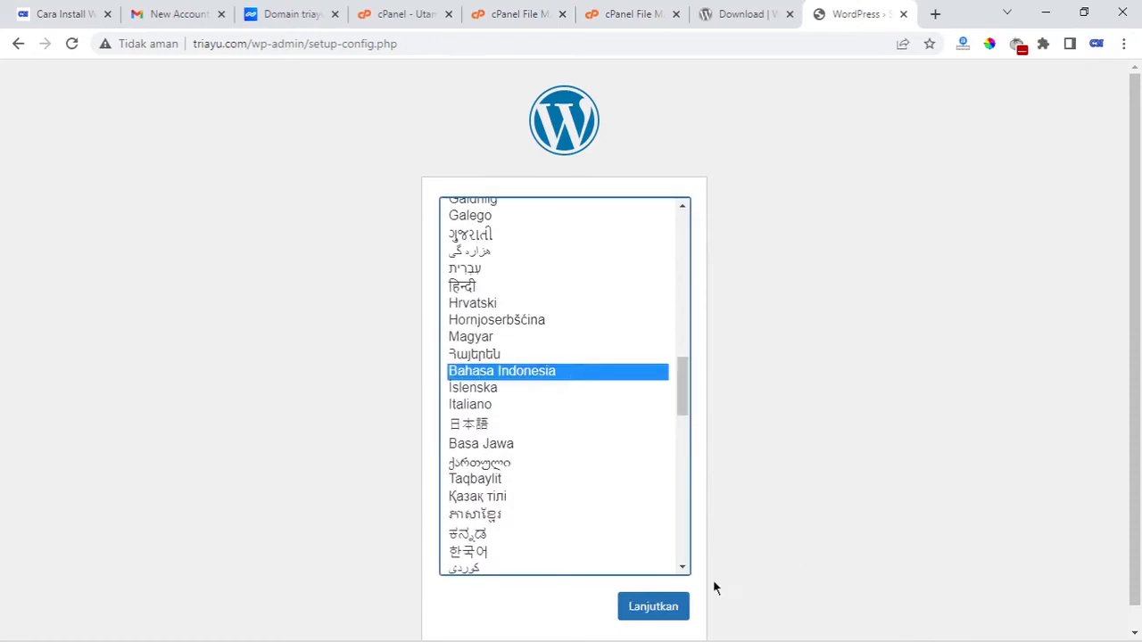
pyautogui.click(684, 607)
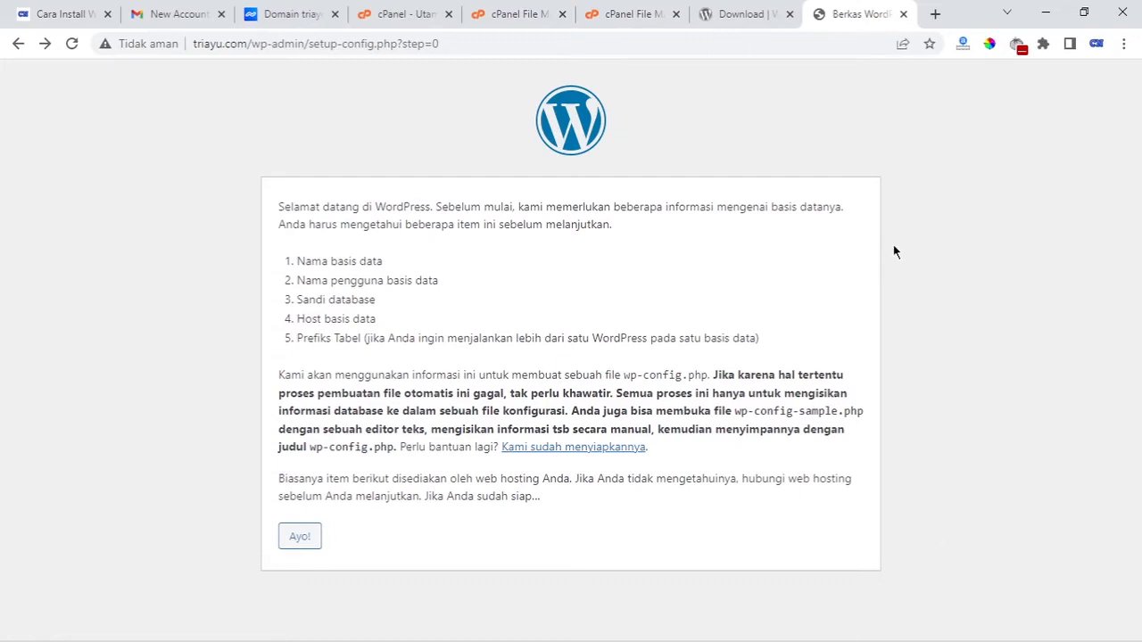
# Return to cPanel and open the MySQL Databases page
pyautogui.click(393, 14)
pyautogui.scroll(1, 607, 339)
pyautogui.scroll(-1, 634, 371)
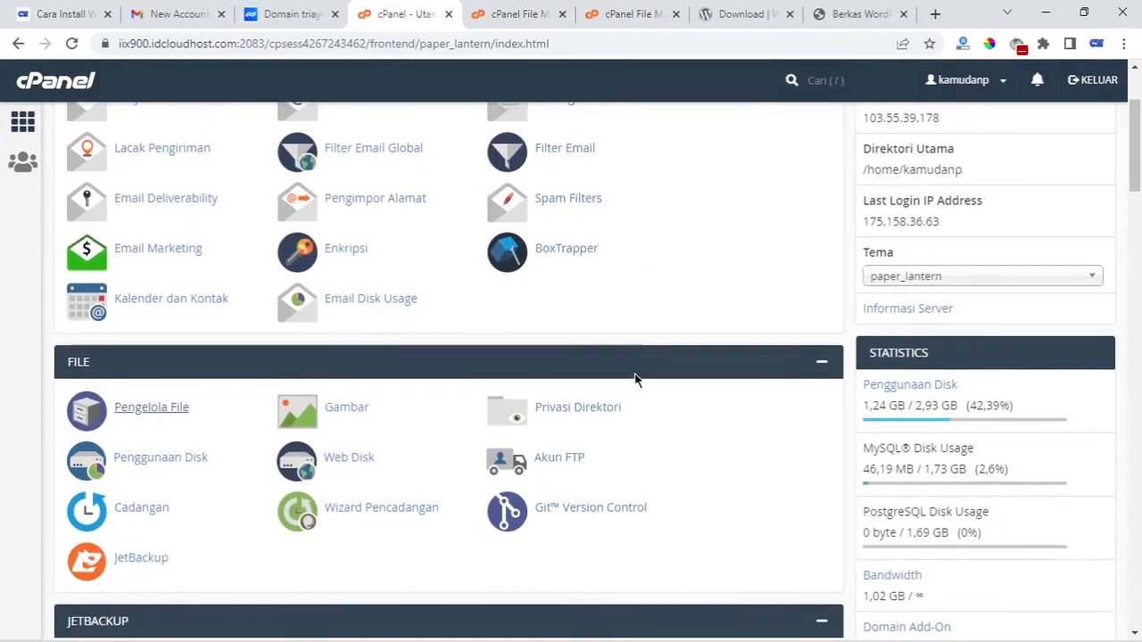
pyautogui.scroll(2, 634, 372)
pyautogui.scroll(-2, 634, 372)
pyautogui.scroll(-15, 629, 379)
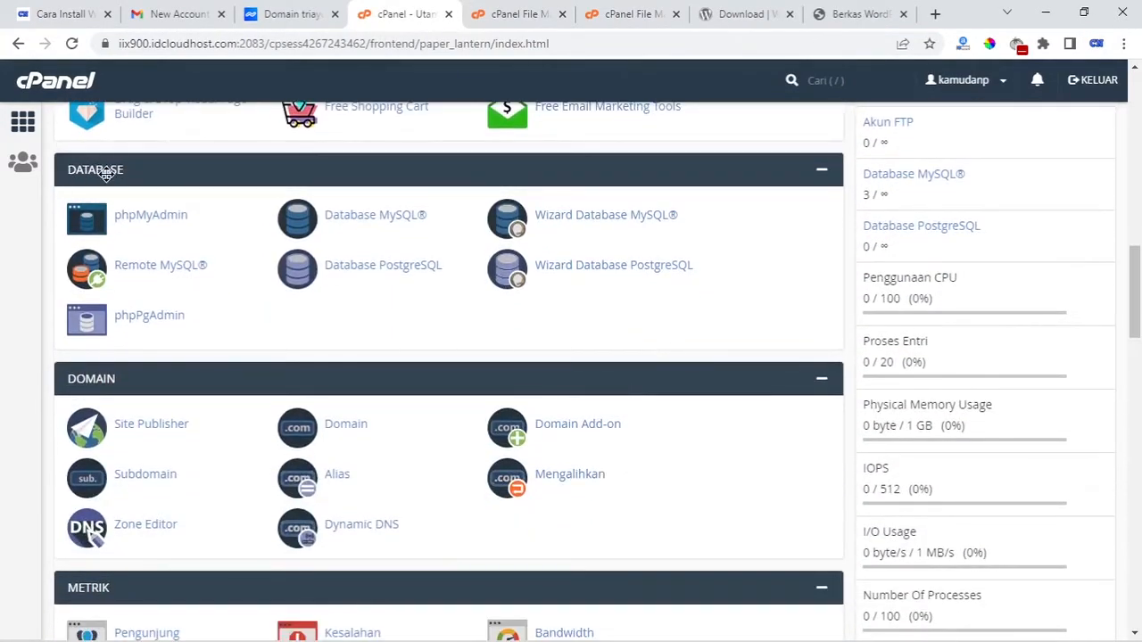
pyautogui.click(408, 228)
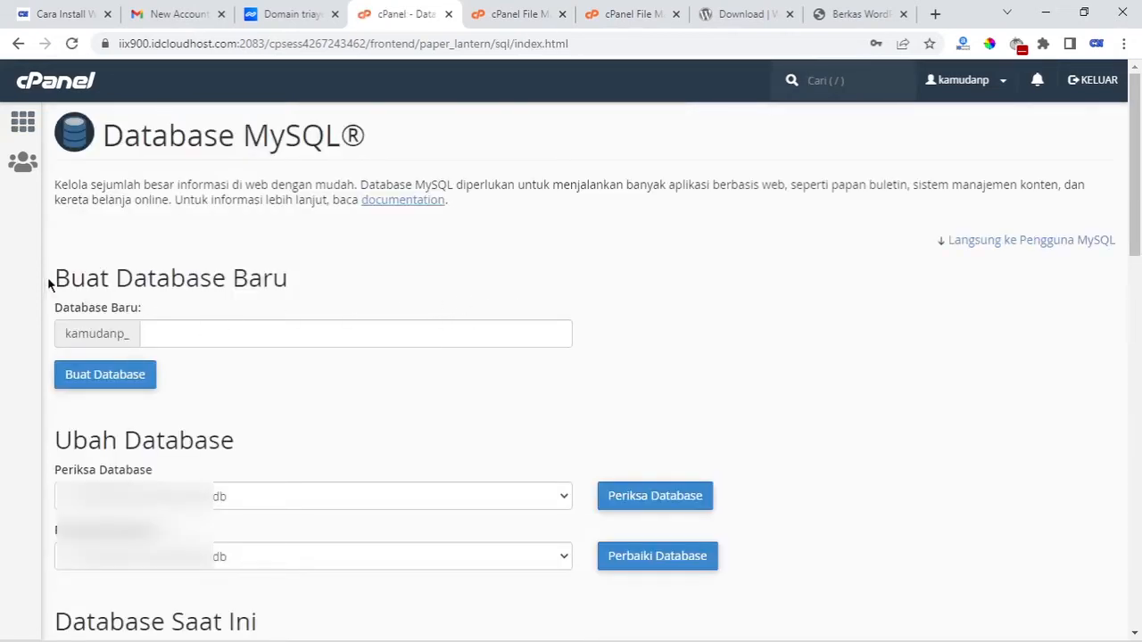
# Create the database triayucom under Database Baru and return to the databases list
pyautogui.click(181, 332)
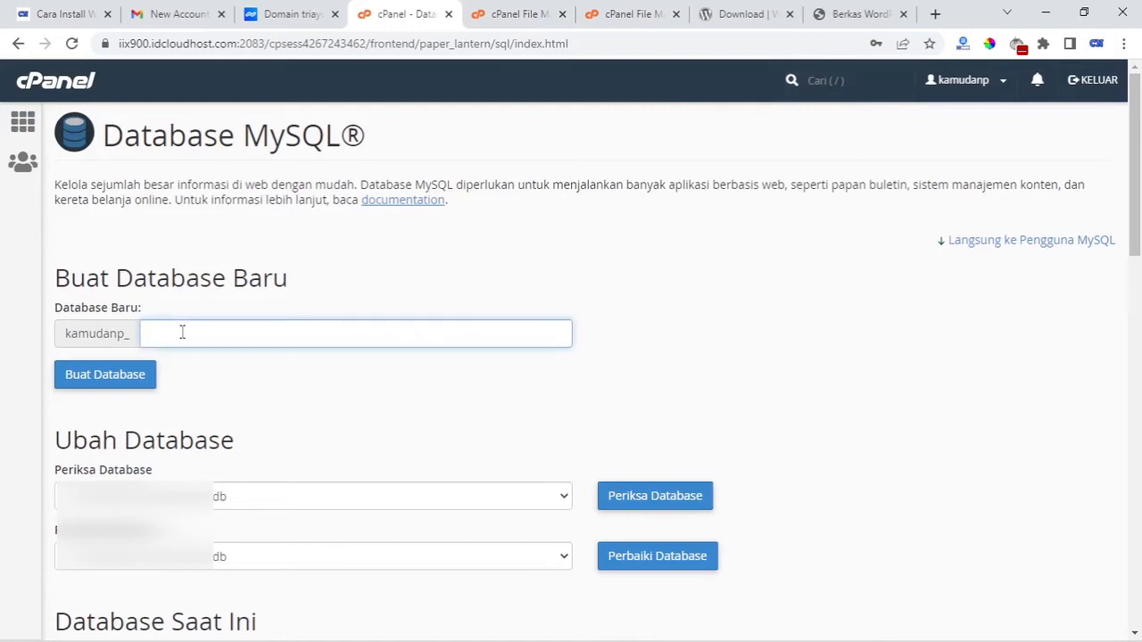
pyautogui.write('triayu')
pyautogui.write('x')
pyautogui.write('om')
pyautogui.scroll(-3, 267, 378)
pyautogui.scroll(2, 267, 377)
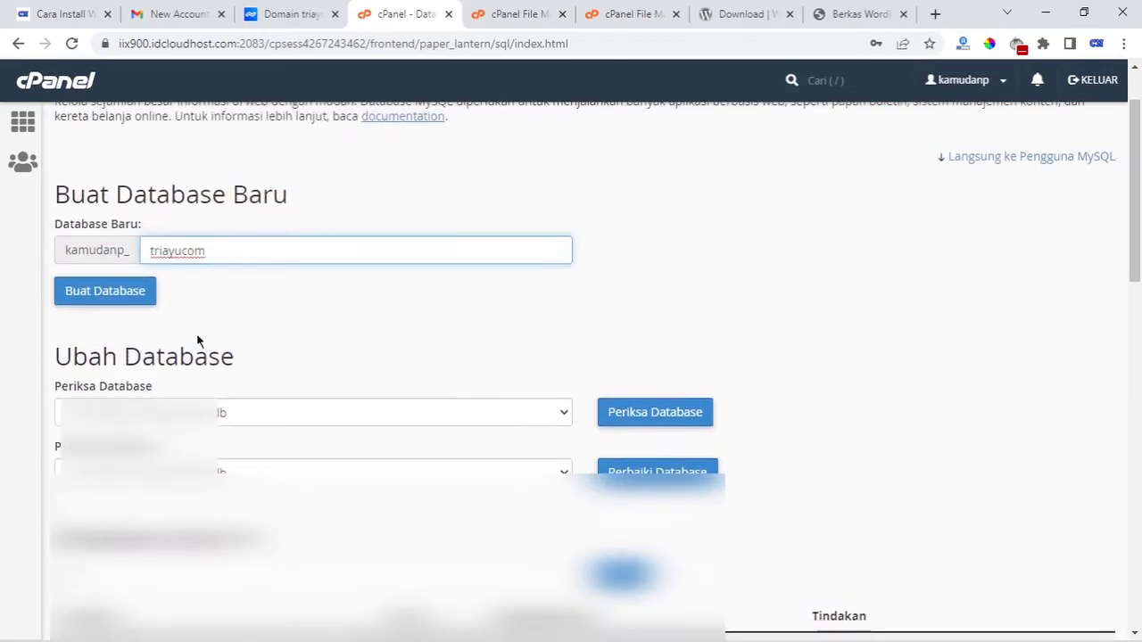
pyautogui.click(146, 300)
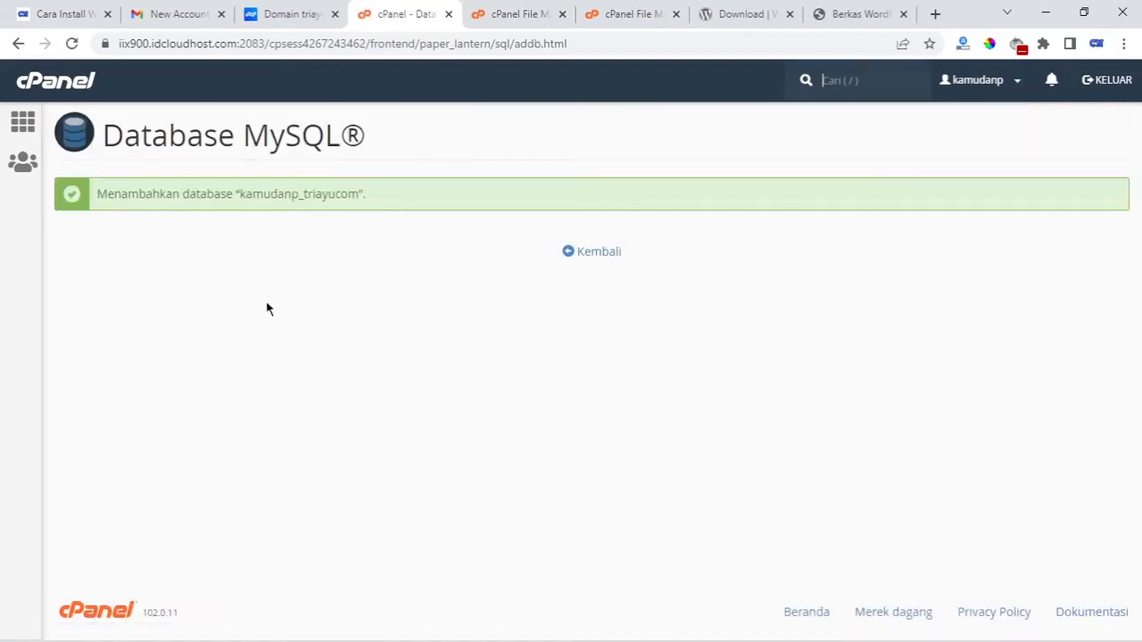
pyautogui.click(566, 254)
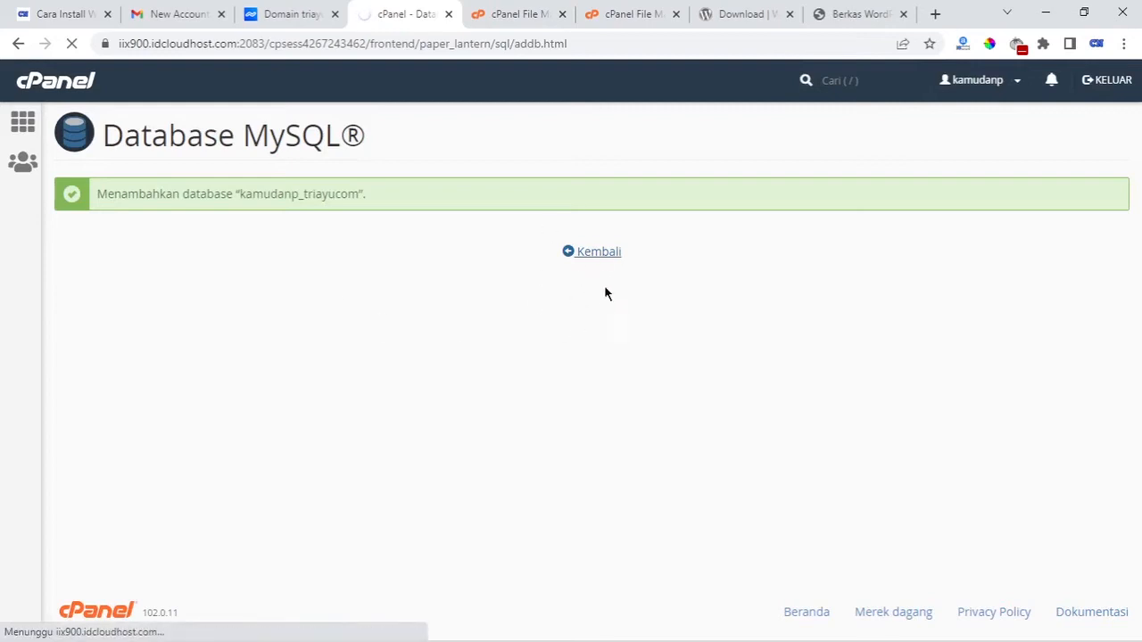
pyautogui.scroll(-3, 496, 401)
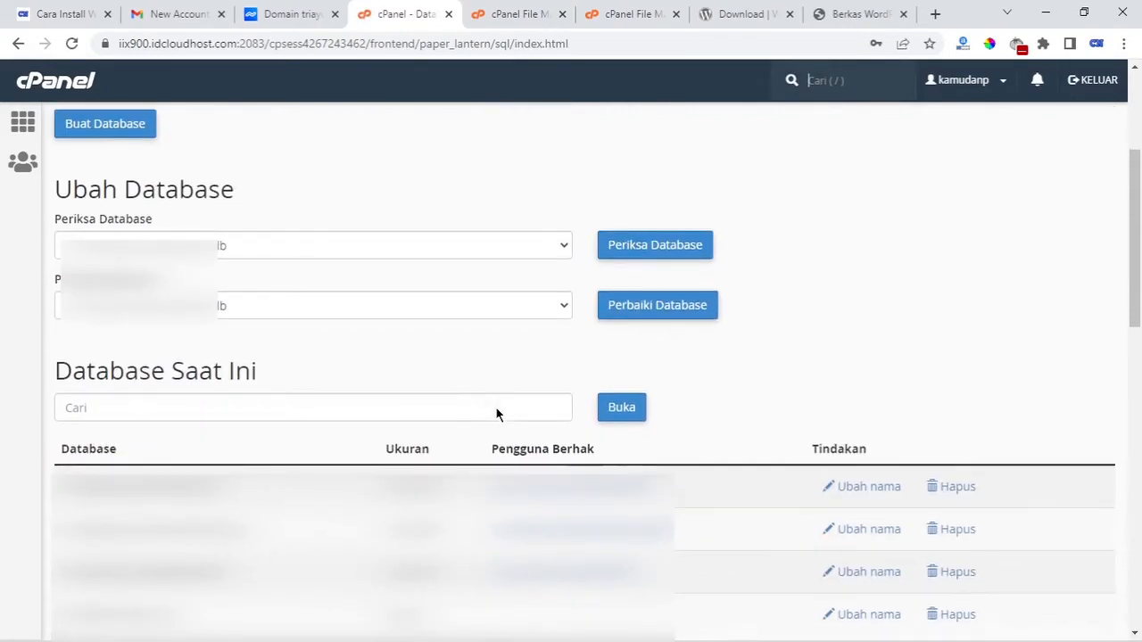
pyautogui.scroll(-2, 498, 396)
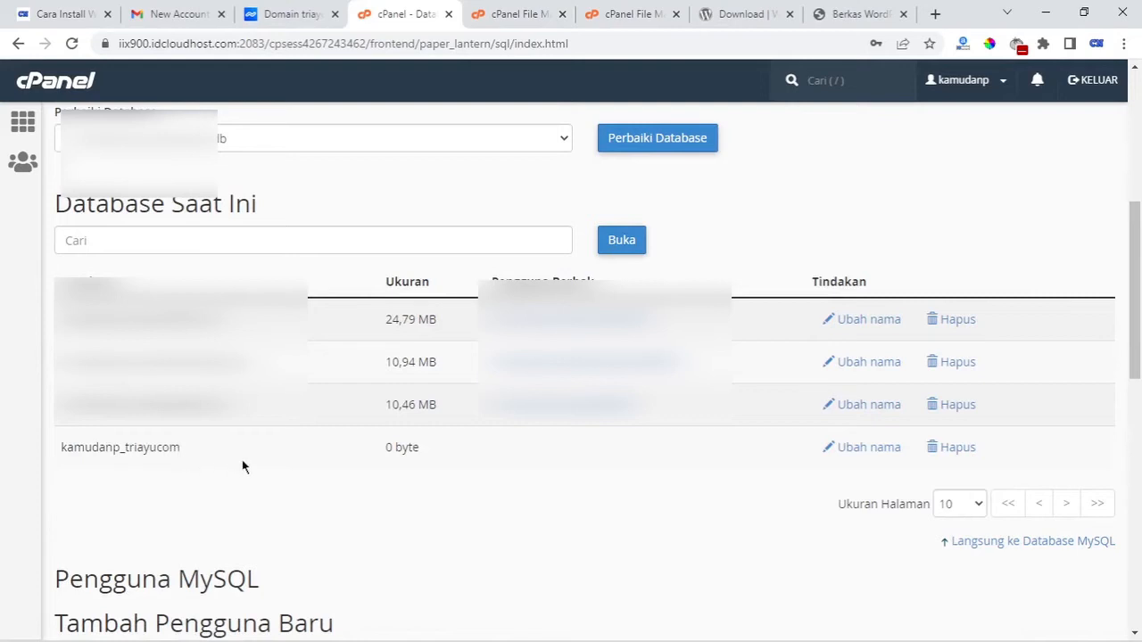
pyautogui.scroll(-3, 309, 478)
pyautogui.scroll(-1, 639, 436)
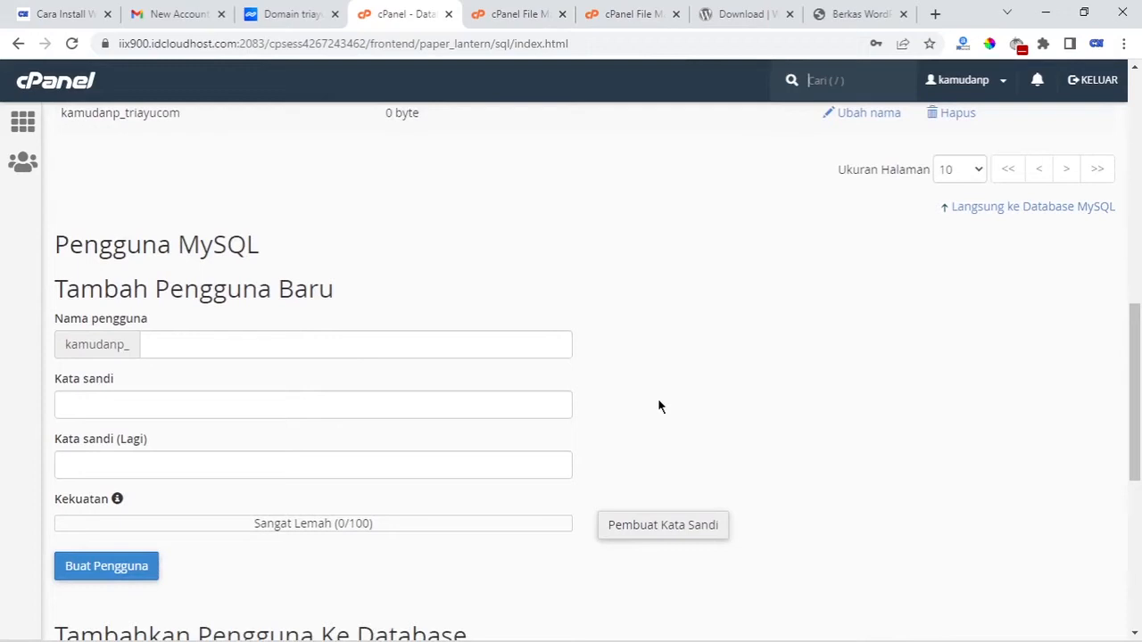
# Create MySQL user triayu with a password, then dismiss Chrome's save-password prompt
pyautogui.click(166, 345)
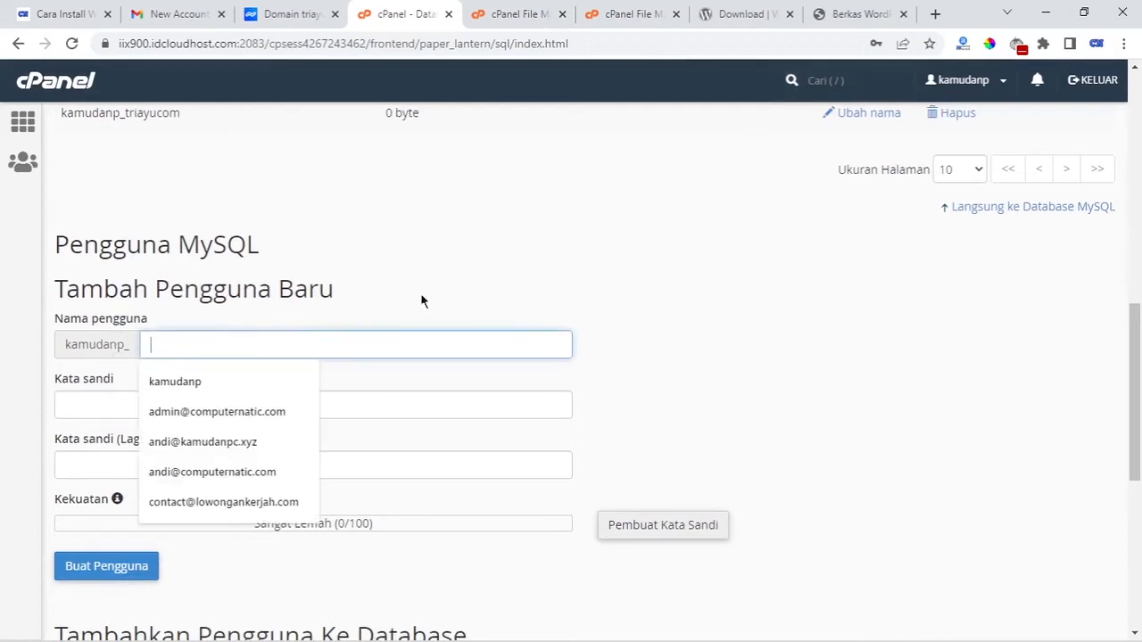
pyautogui.click(650, 257)
pyautogui.click(475, 339)
pyautogui.write('triayu')
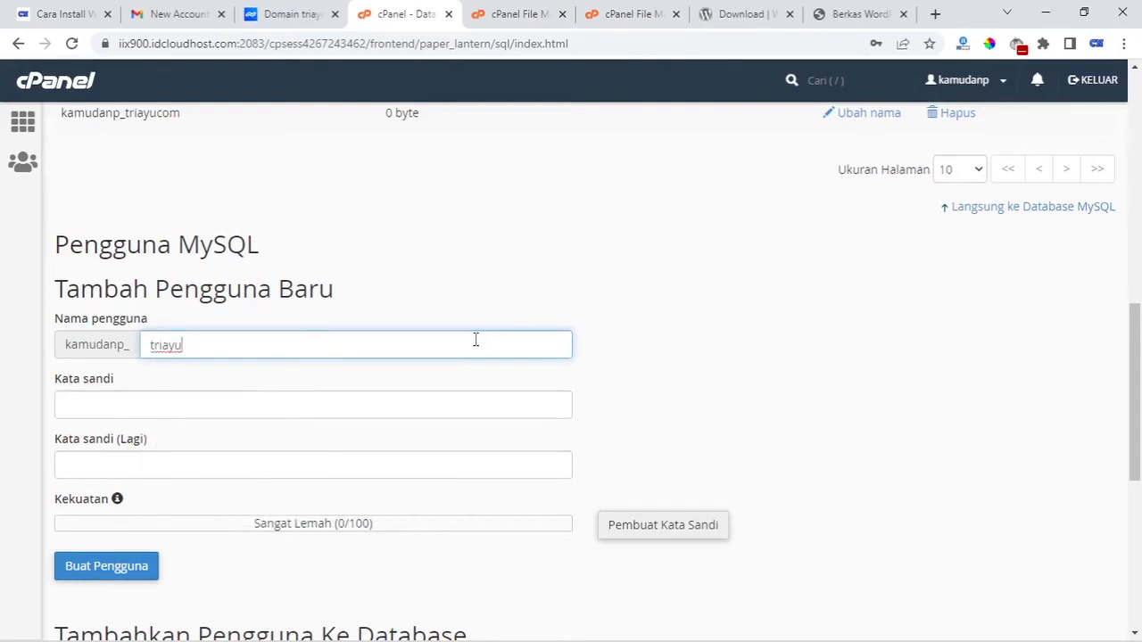
pyautogui.click(339, 409)
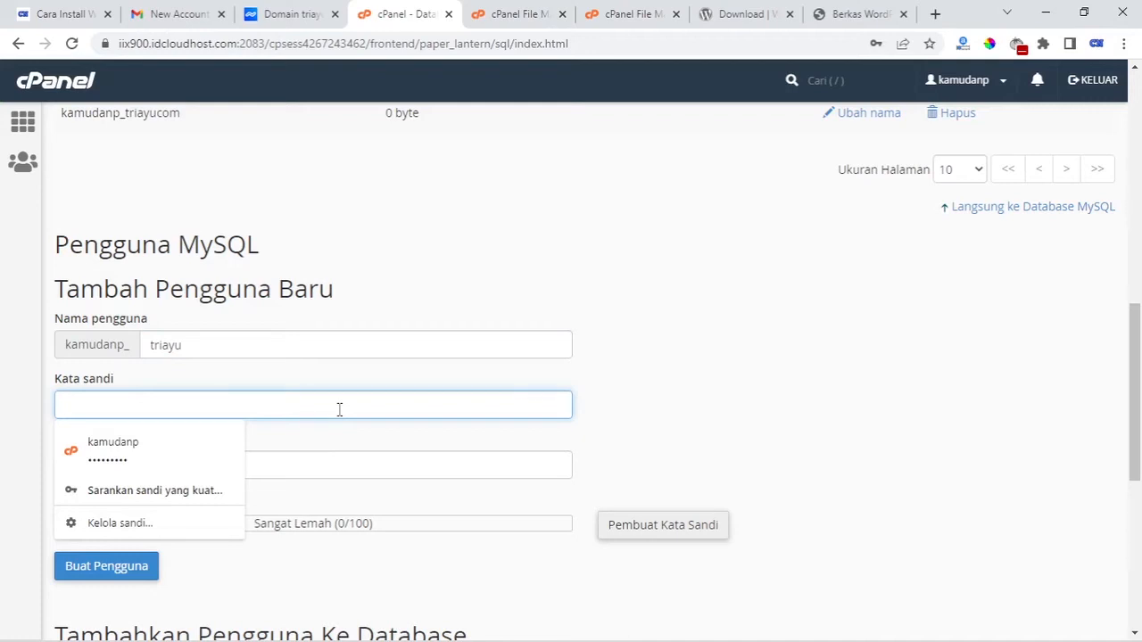
pyautogui.write('12345')
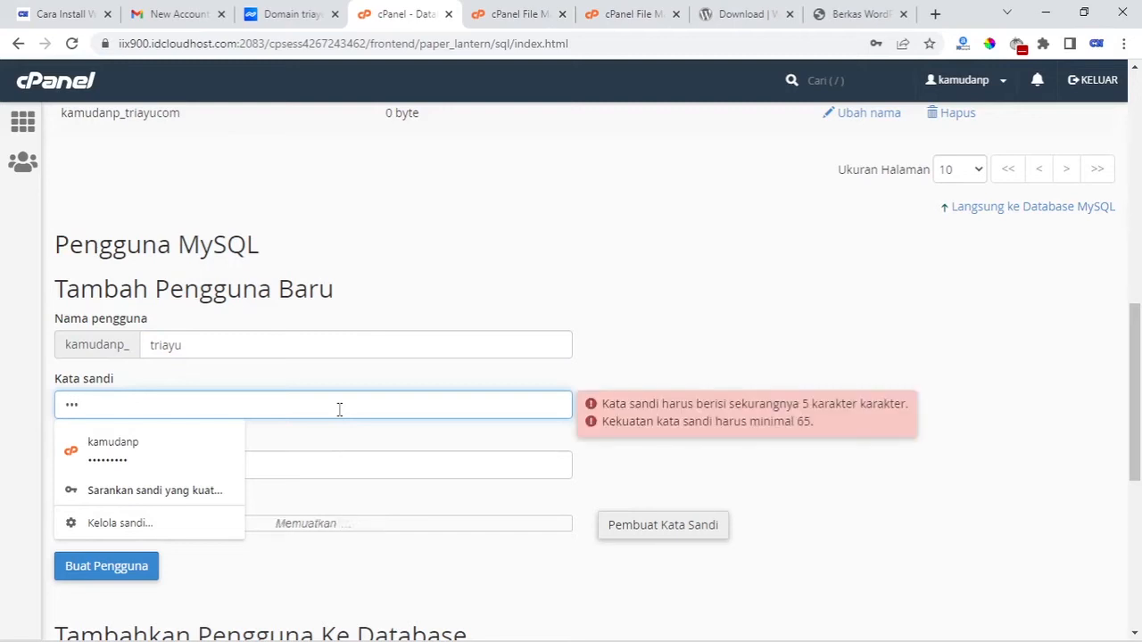
pyautogui.write('67890')
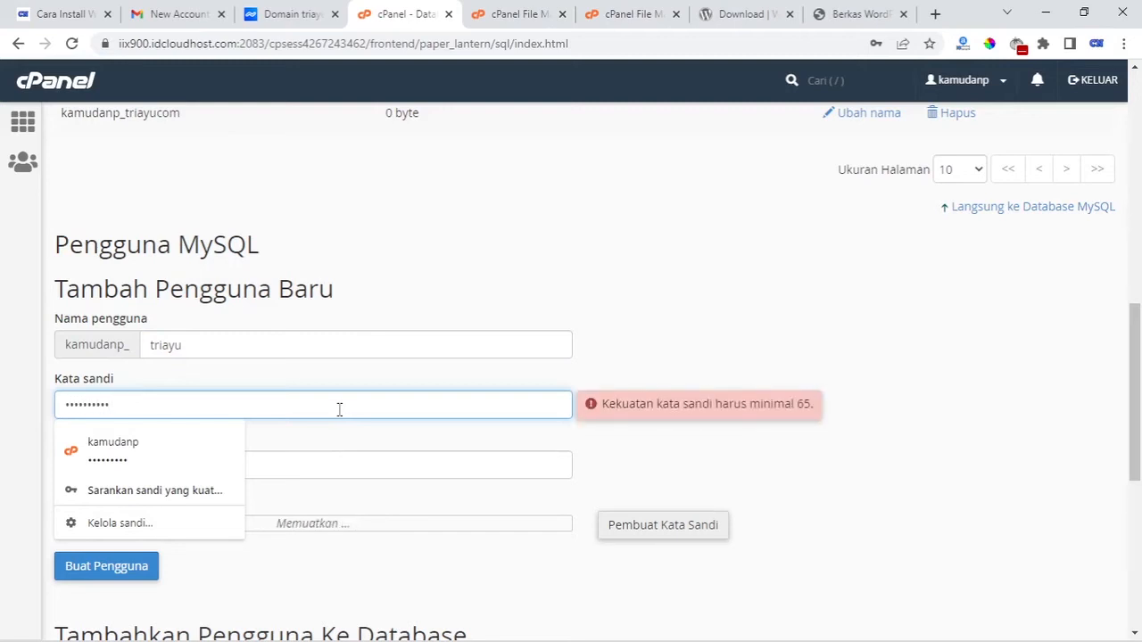
pyautogui.click(339, 475)
pyautogui.write('1234567890')
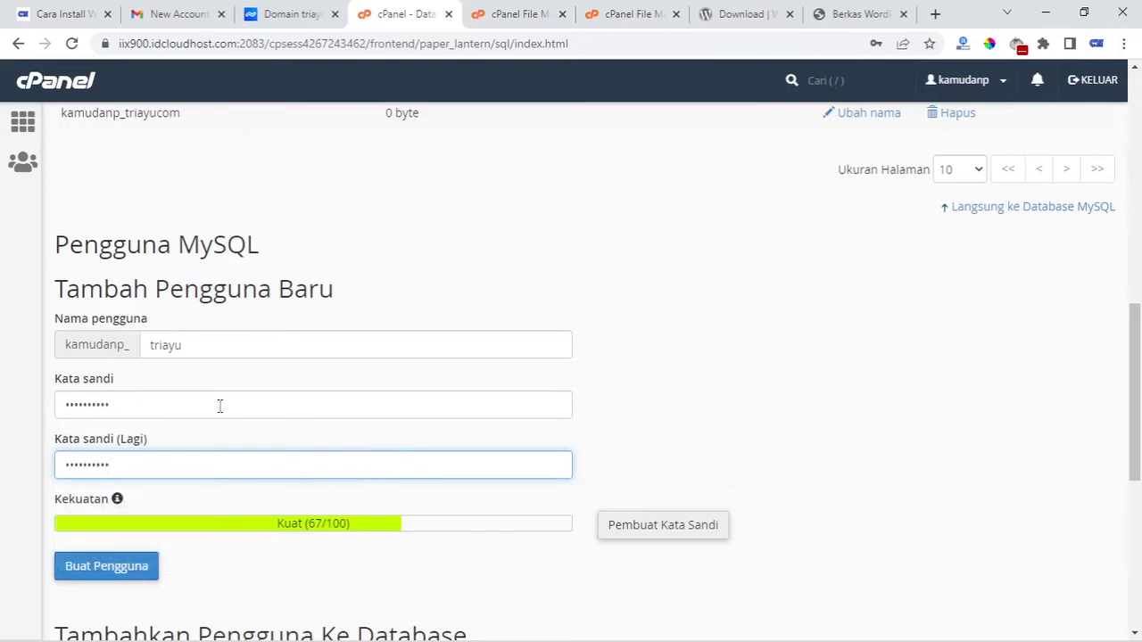
pyautogui.scroll(-2, 286, 437)
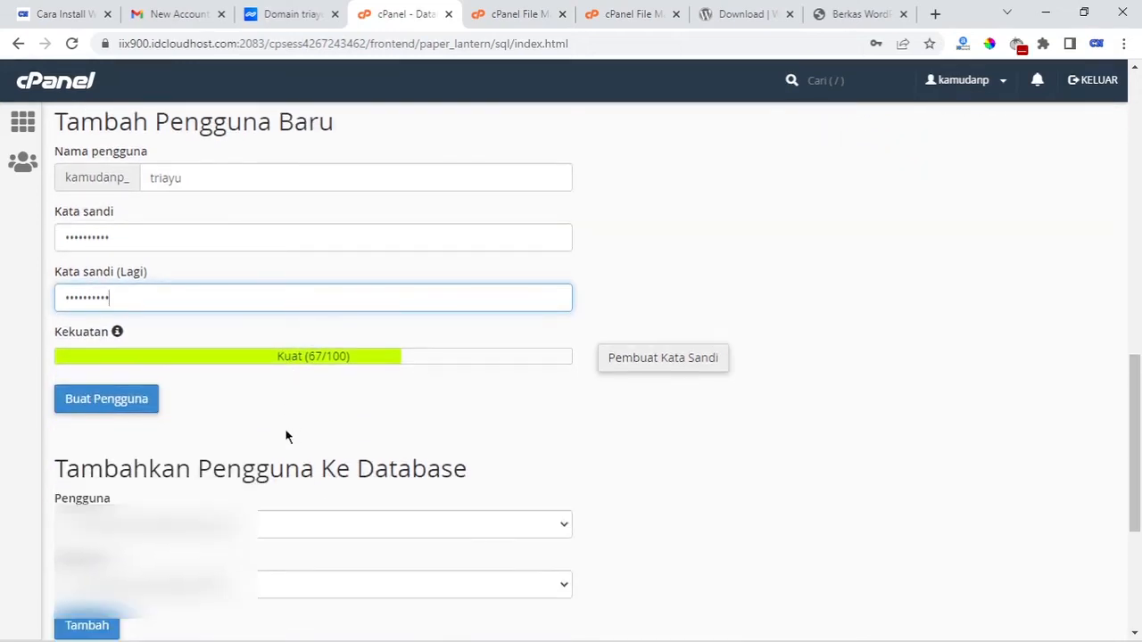
pyautogui.scroll(1, 285, 437)
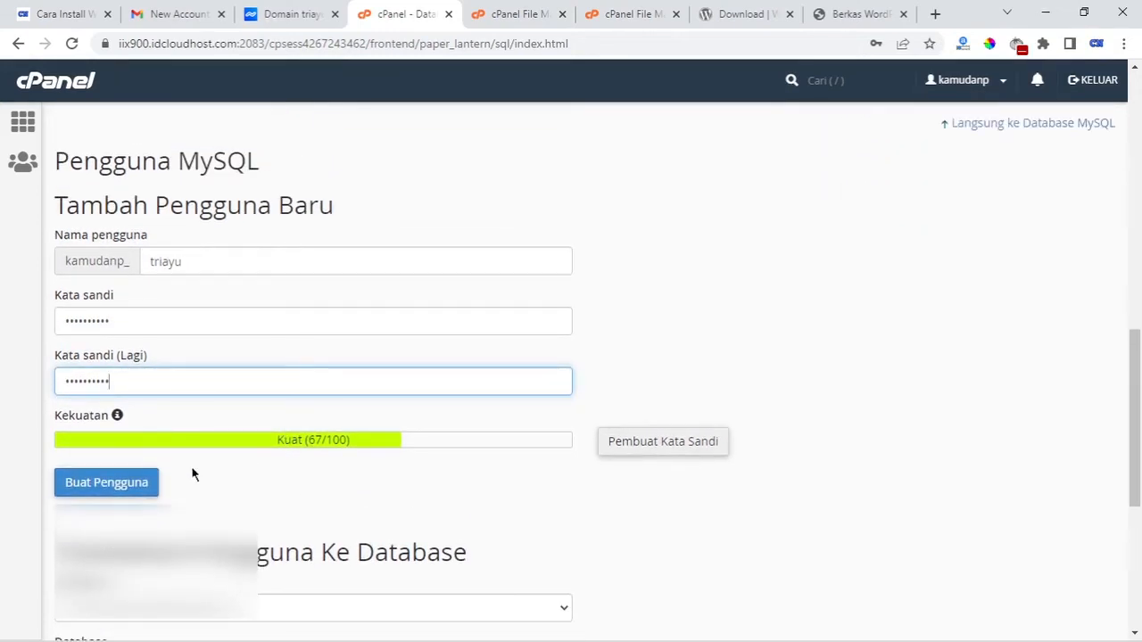
pyautogui.click(153, 484)
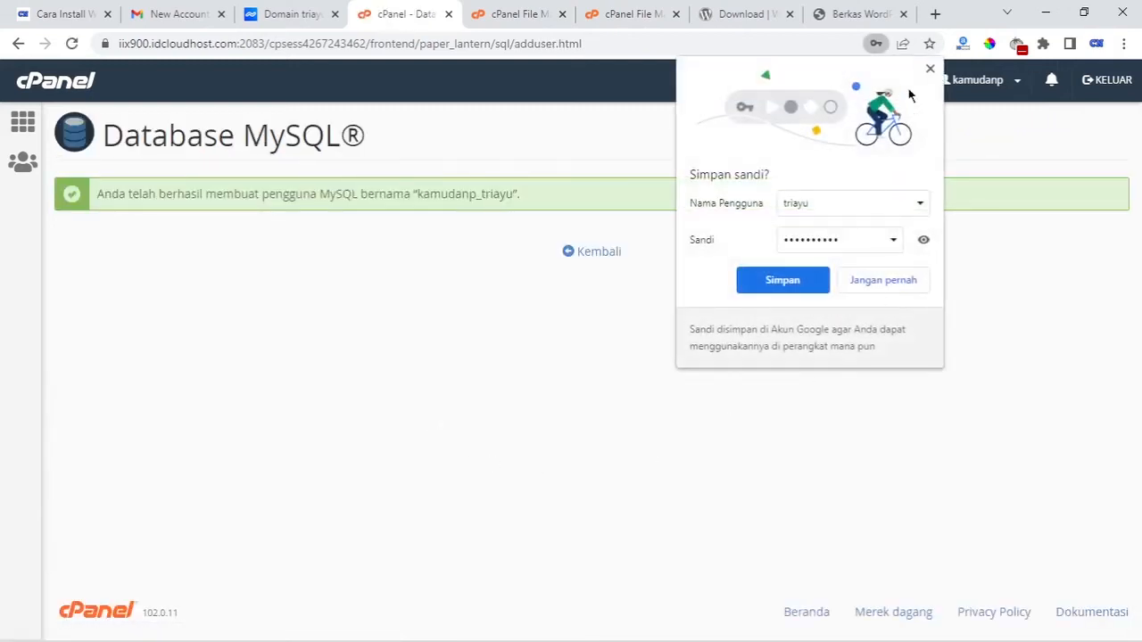
pyautogui.click(930, 68)
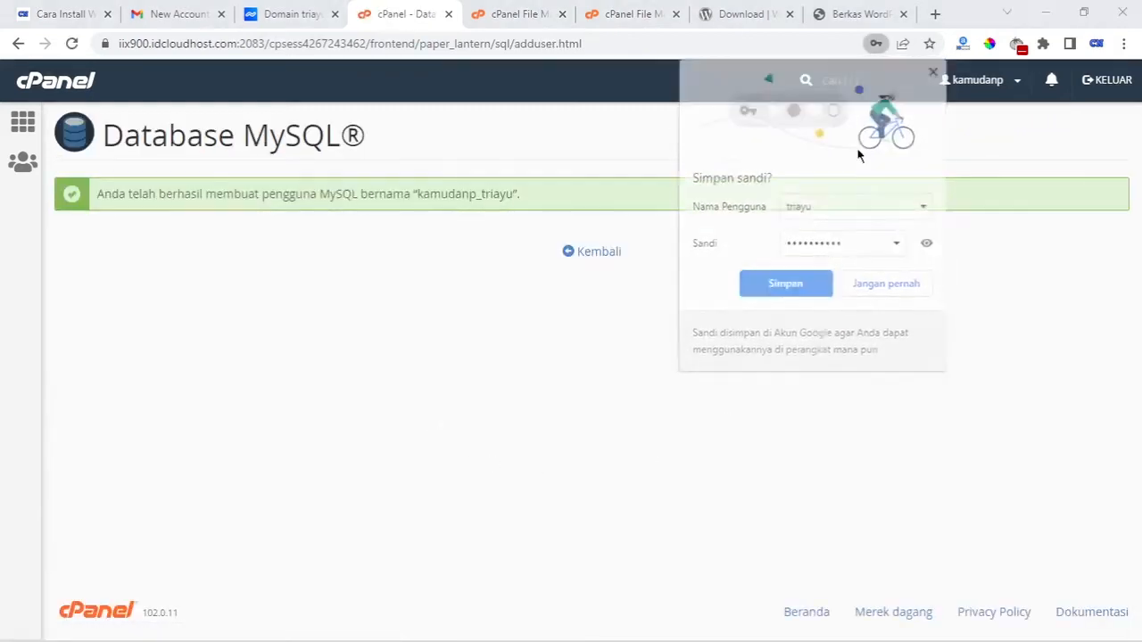
# Select the prefixed triayu user and triayucom database in Tambahkan Pengguna Ke Database, then bring up Notepad
pyautogui.click(600, 254)
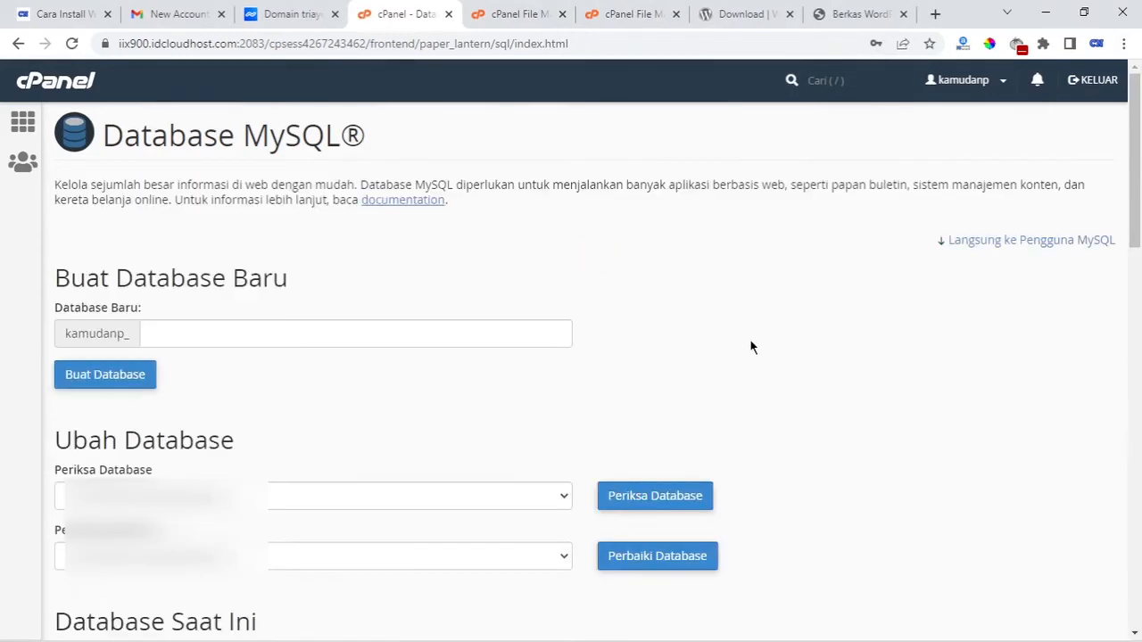
pyautogui.scroll(-6, 750, 347)
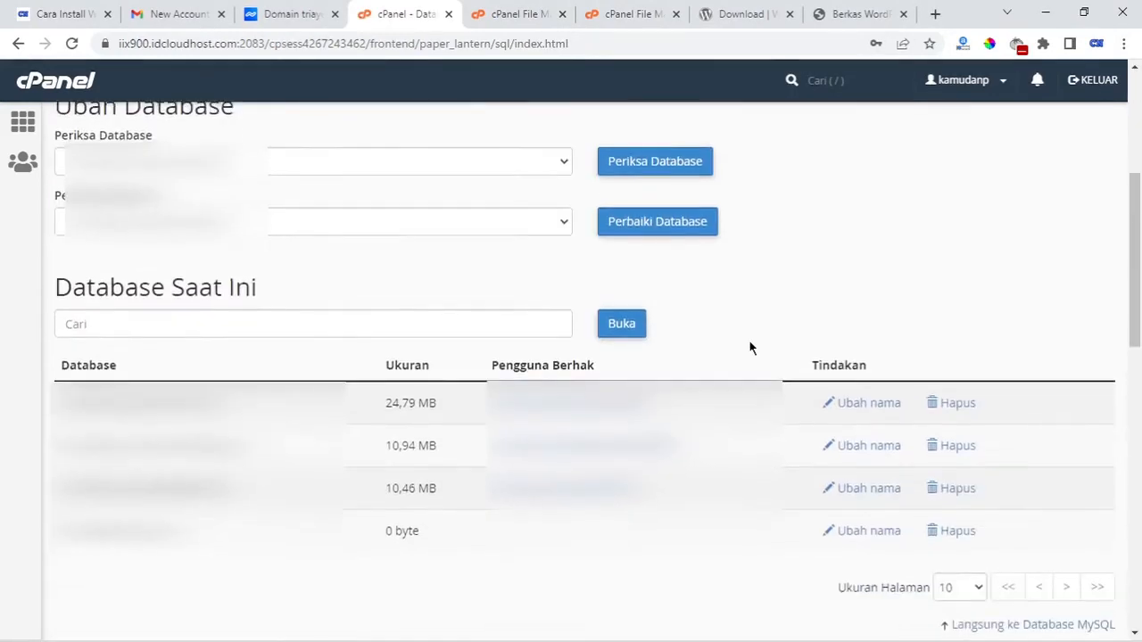
pyautogui.scroll(-7, 727, 368)
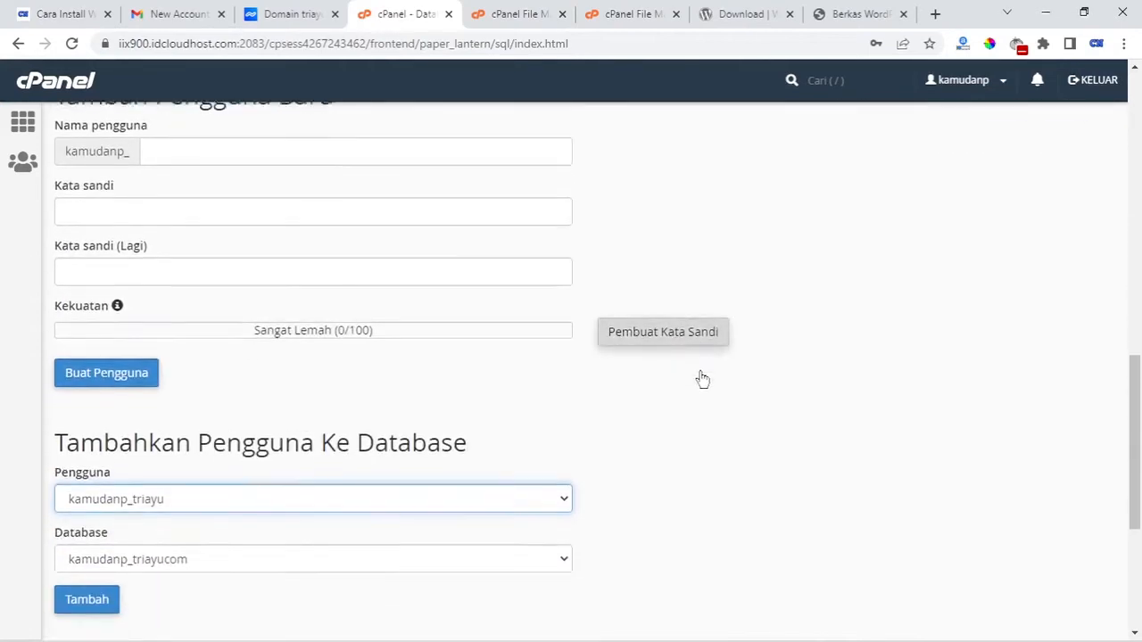
pyautogui.scroll(1, 526, 297)
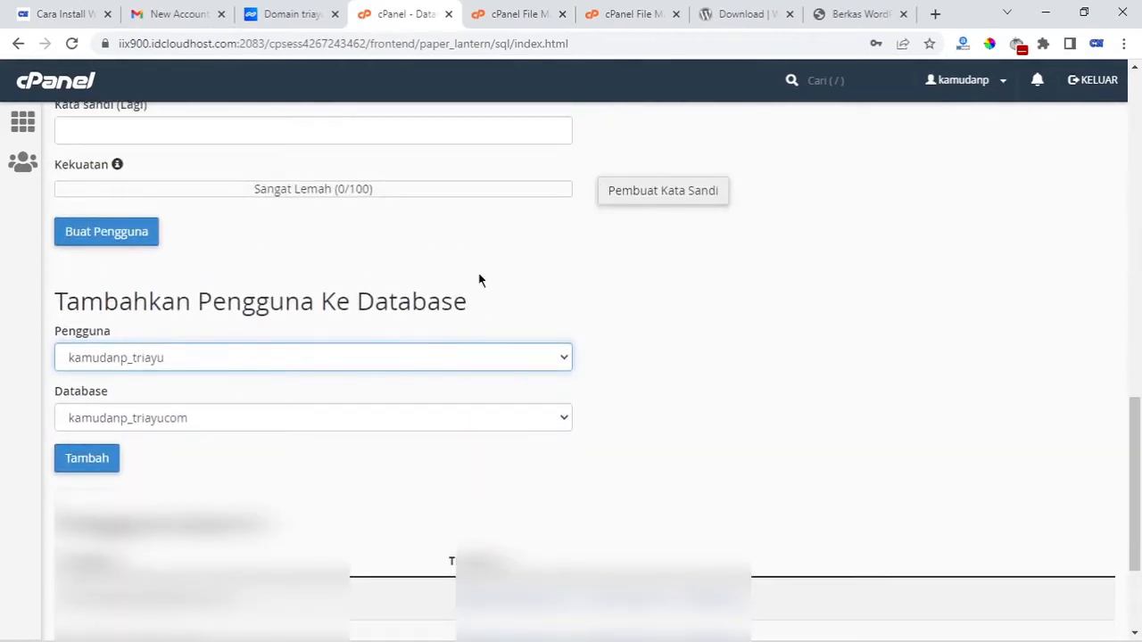
pyautogui.click(461, 357)
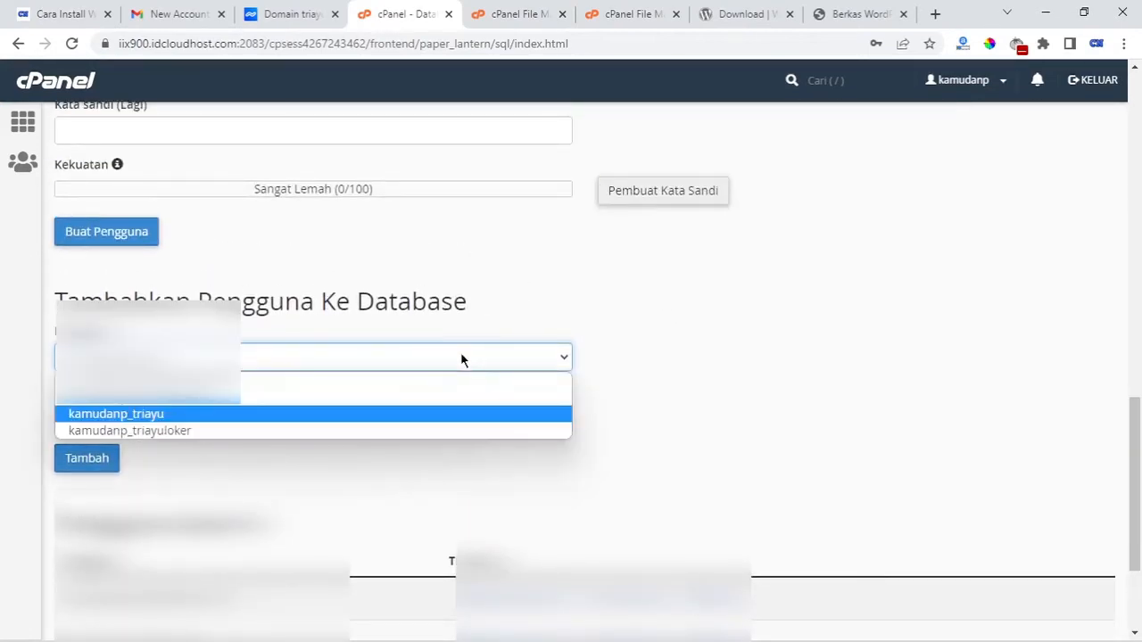
pyautogui.click(416, 410)
pyautogui.click(341, 419)
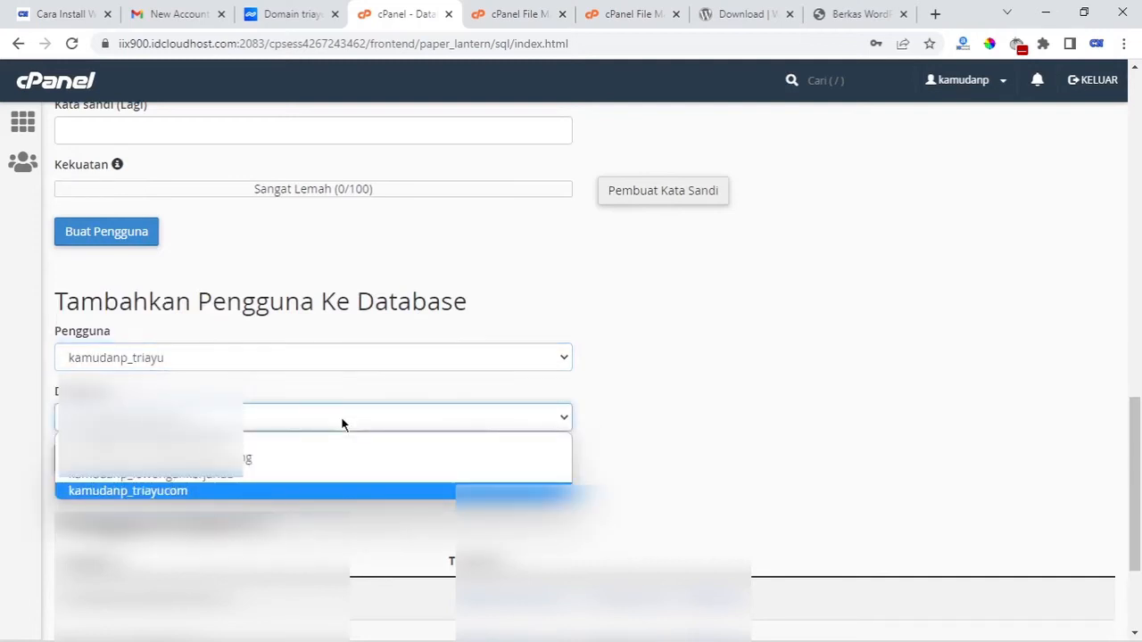
pyautogui.click(318, 494)
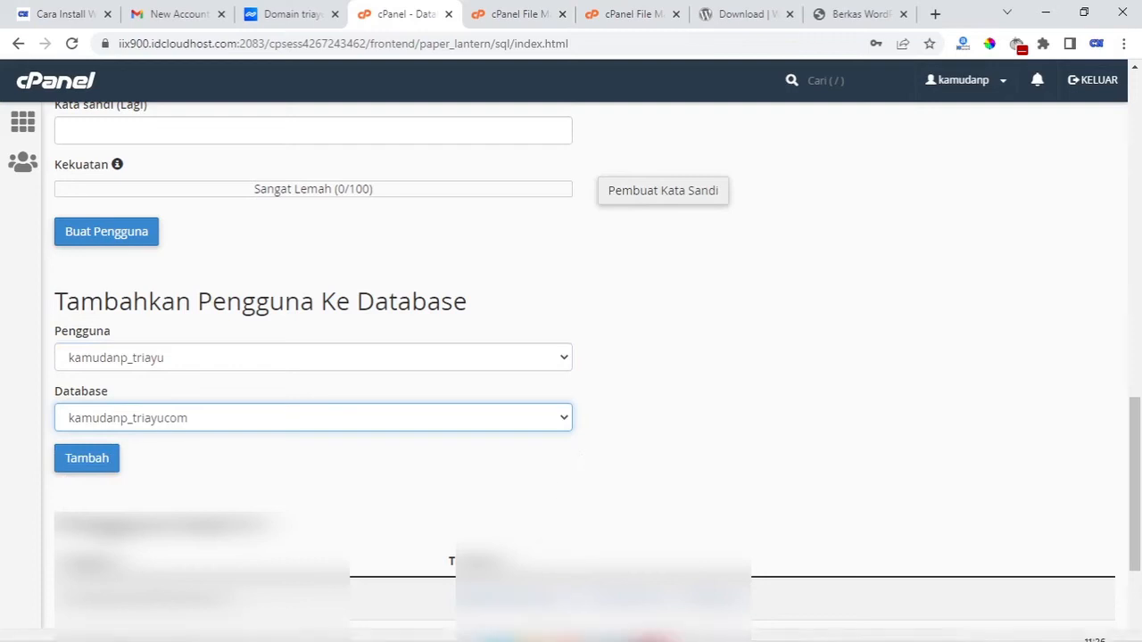
pyautogui.click(609, 623)
pyautogui.moveTo(493, 159); pyautogui.dragTo(819, 179)
# Add 'nama pengguna:' and 'Nama database:' lines with the prefixed triayu and triayucom names, then minimize Notepad
pyautogui.click(736, 243)
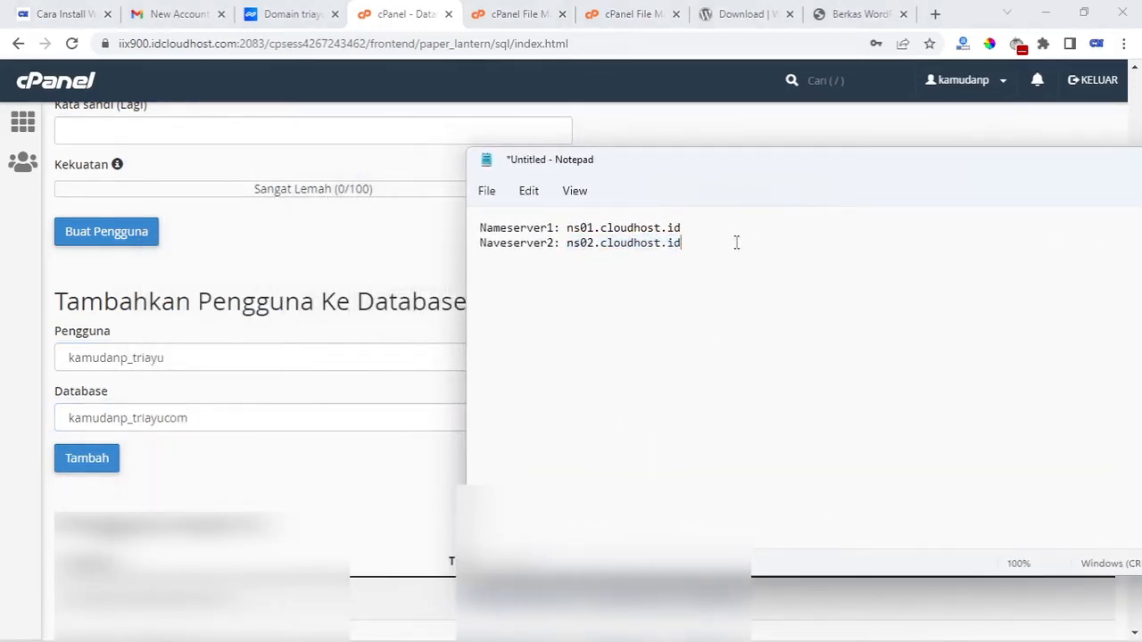
pyautogui.press('Return')
pyautogui.press('Return')
pyautogui.write('nama pengguna: kamudan')
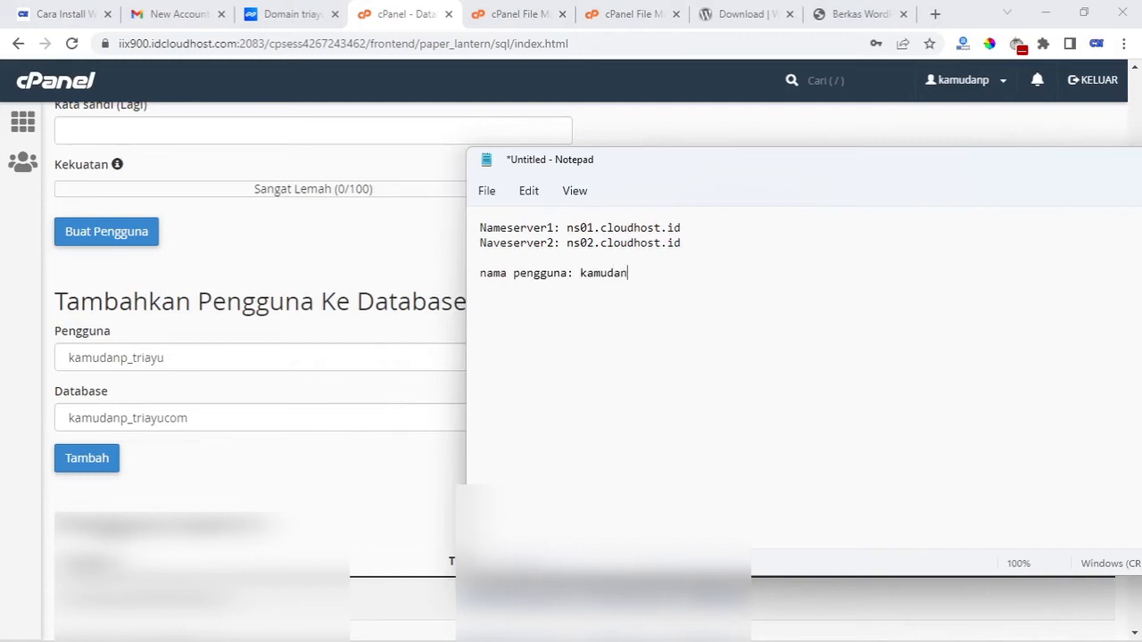
pyautogui.write('p_triayu')
pyautogui.press('Return')
pyautogui.write('Da')
pyautogui.press('BackSpace')
pyautogui.press('BackSpace')
pyautogui.write('Nama database')
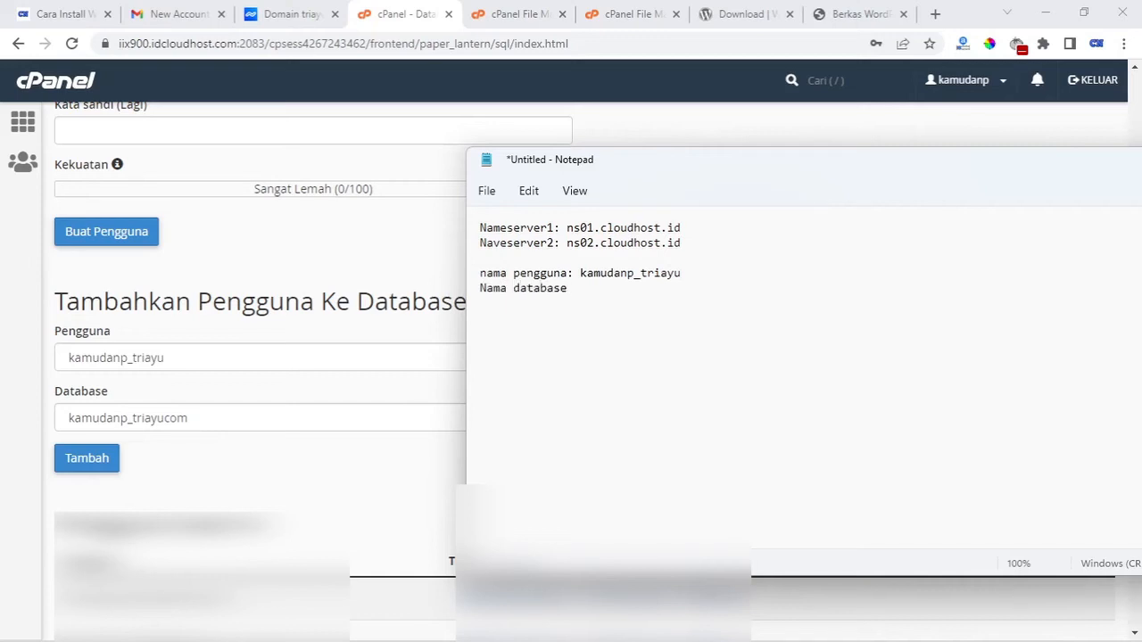
pyautogui.write(': kamudano')
pyautogui.press('BackSpace')
pyautogui.write('p_triayucom')
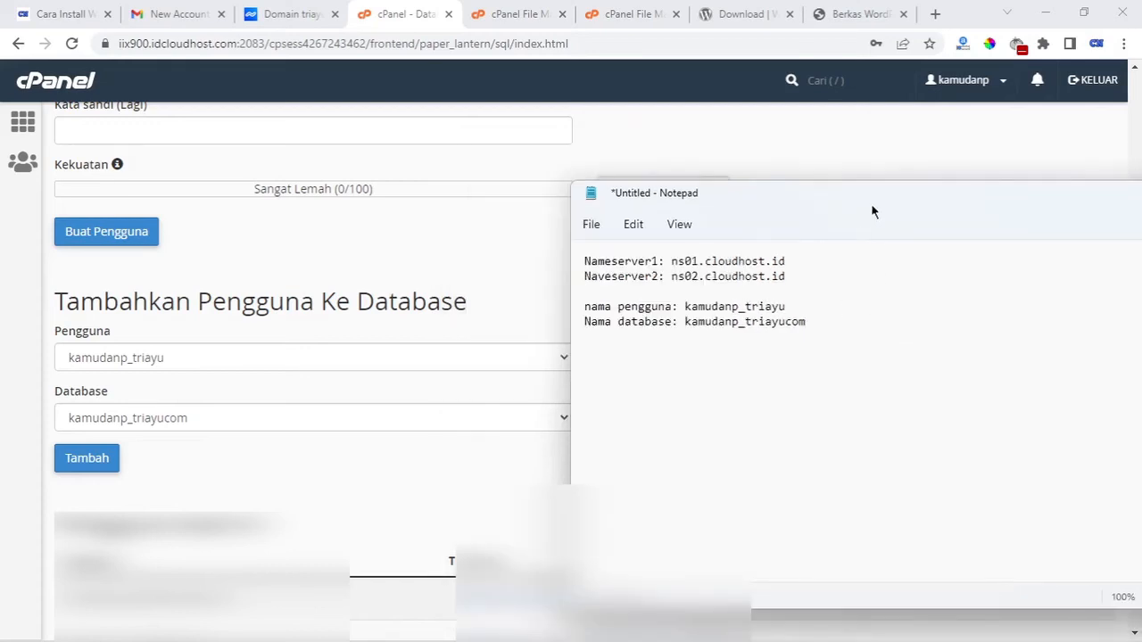
pyautogui.moveTo(871, 206); pyautogui.dragTo(547, 181)
pyautogui.click(996, 167)
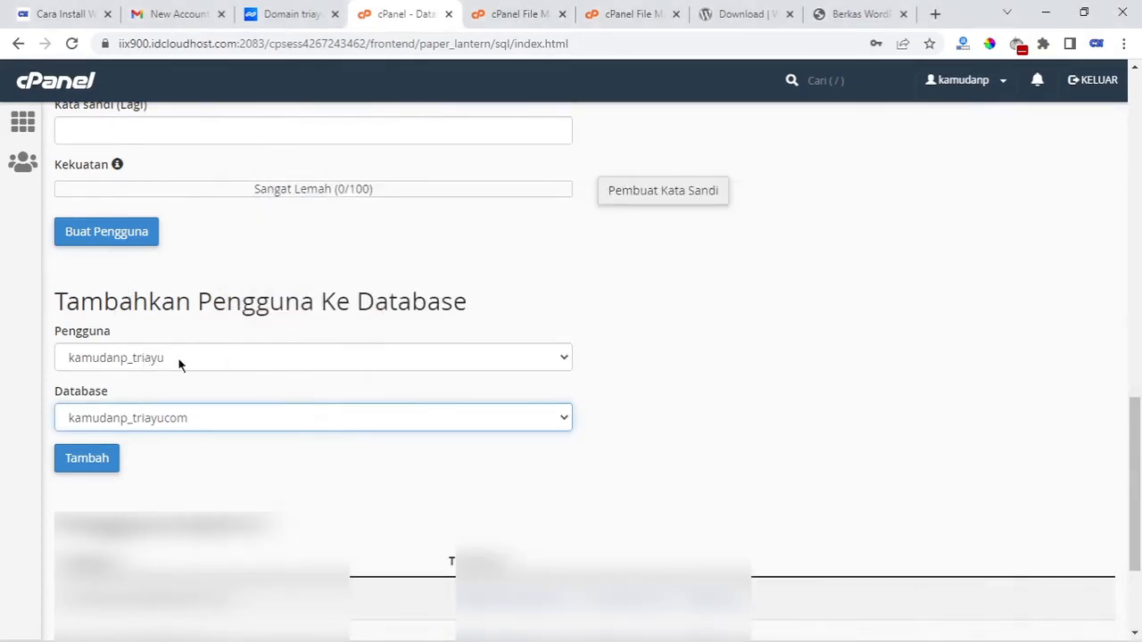
# Add triayu to the triayucom database with SEMUA HAK (all privileges) and save the changes
pyautogui.click(87, 457)
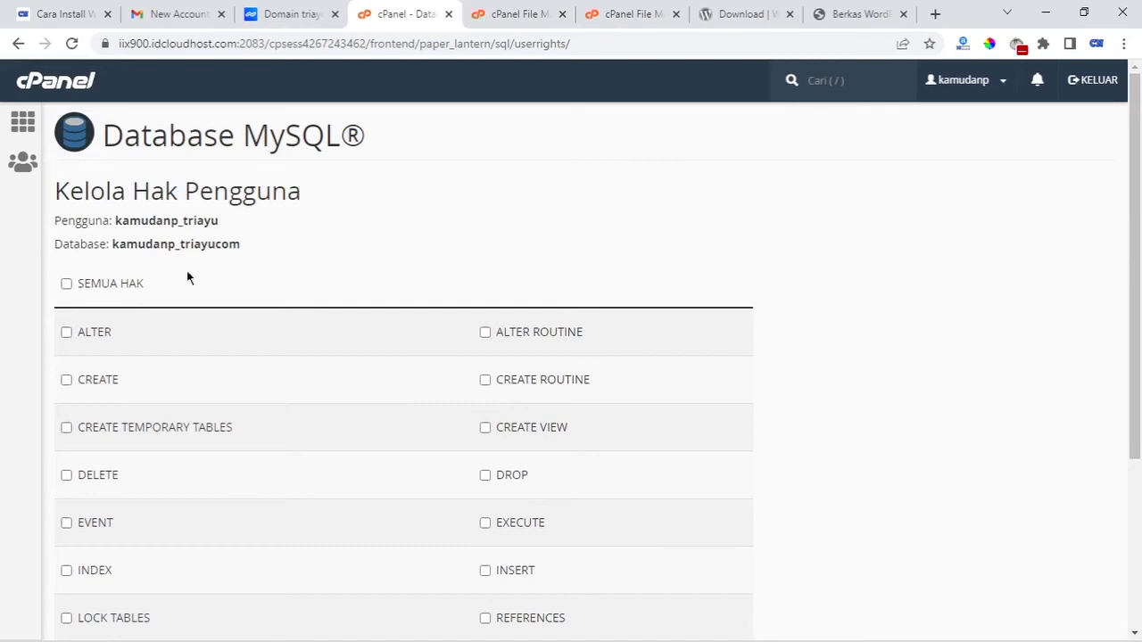
pyautogui.scroll(-2, 89, 258)
pyautogui.scroll(1, 79, 227)
pyautogui.click(67, 201)
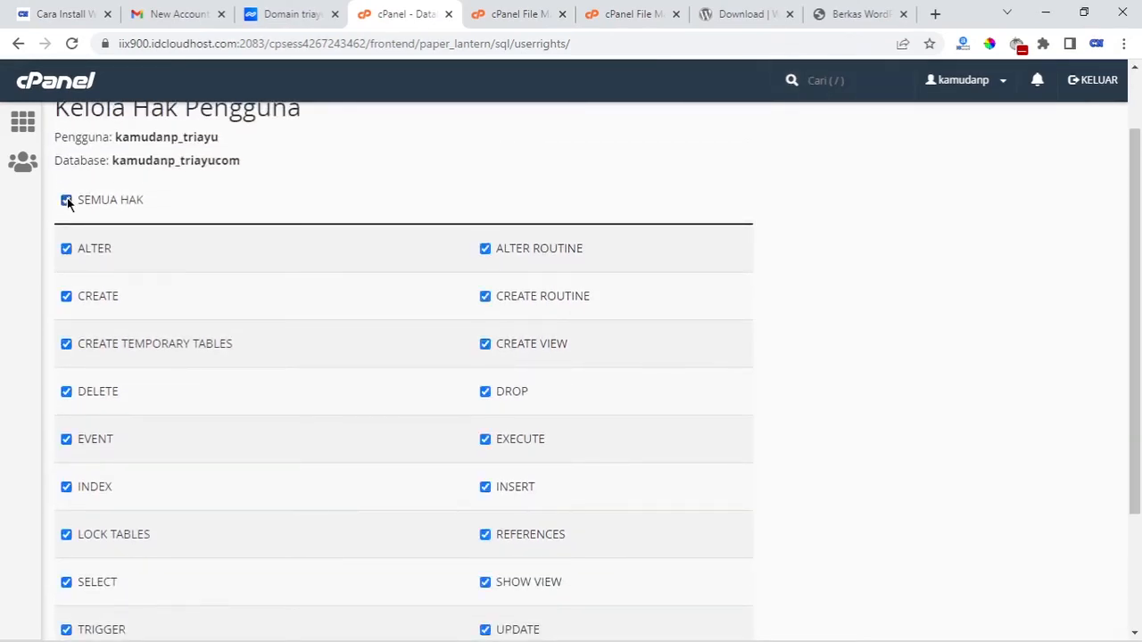
pyautogui.scroll(-2, 696, 419)
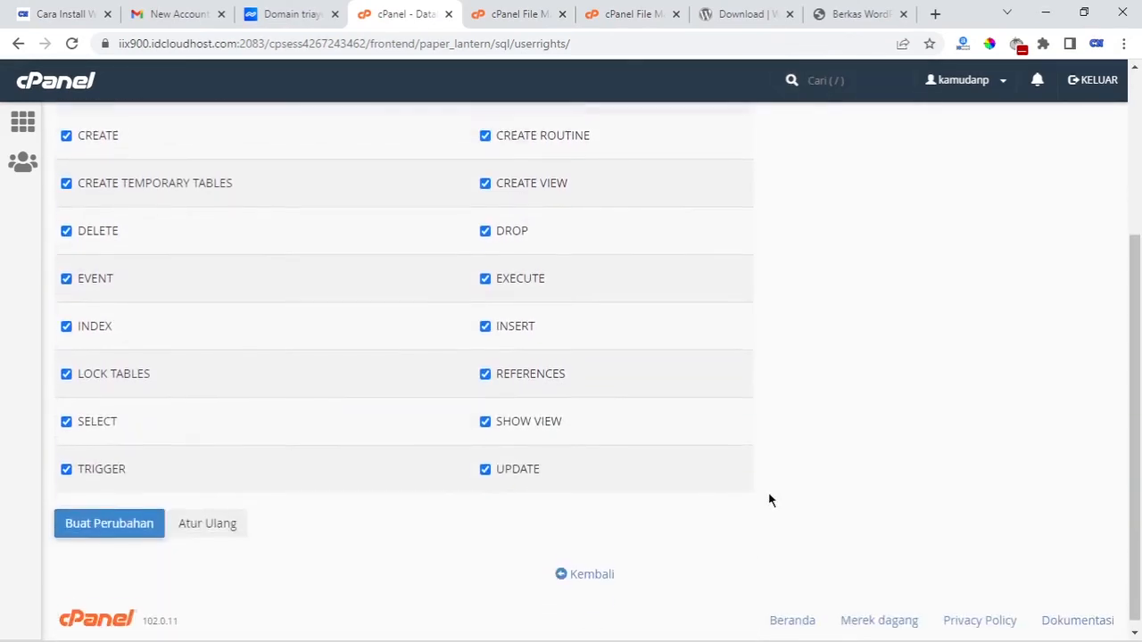
pyautogui.click(130, 520)
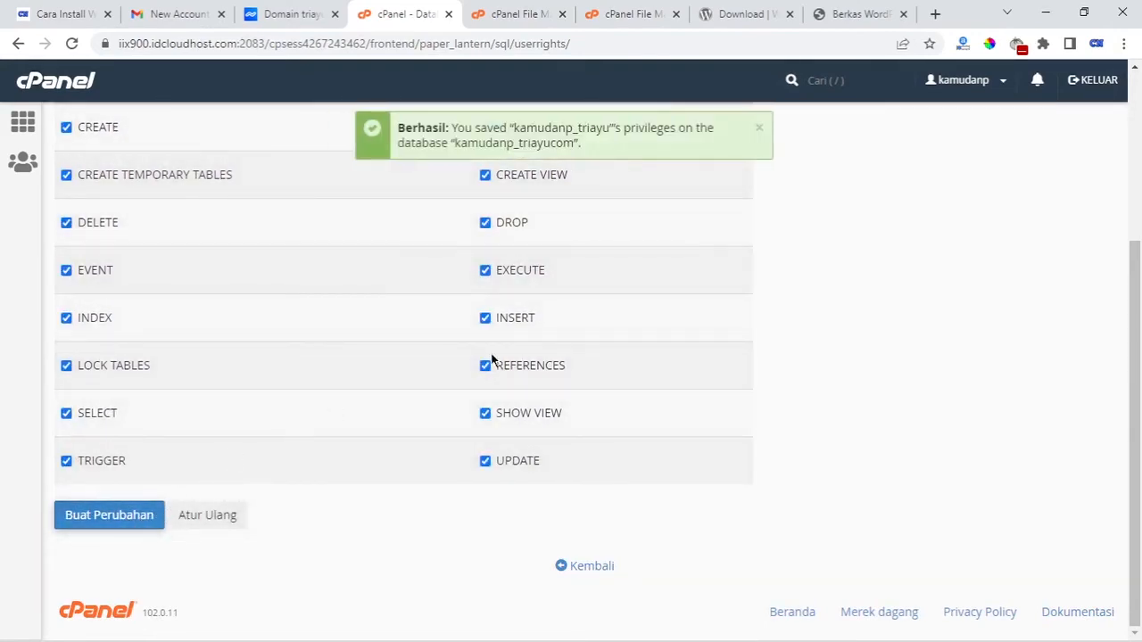
pyautogui.click(757, 128)
pyautogui.scroll(3, 897, 405)
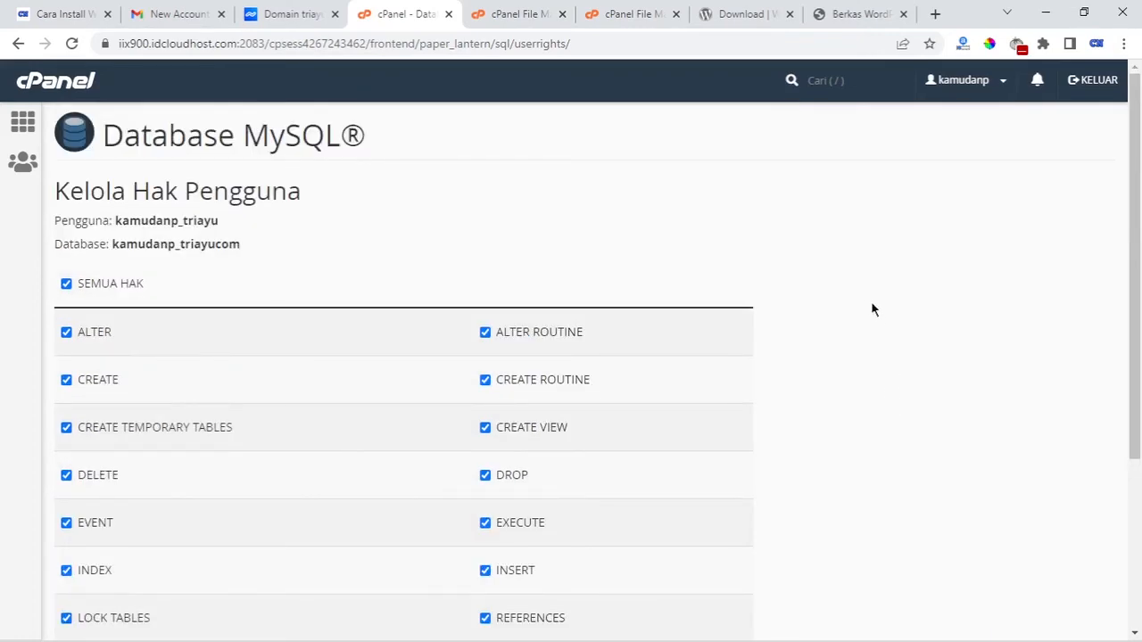
# Open the database connection form and paste the triayucom database name copied from Notepad
pyautogui.click(861, 14)
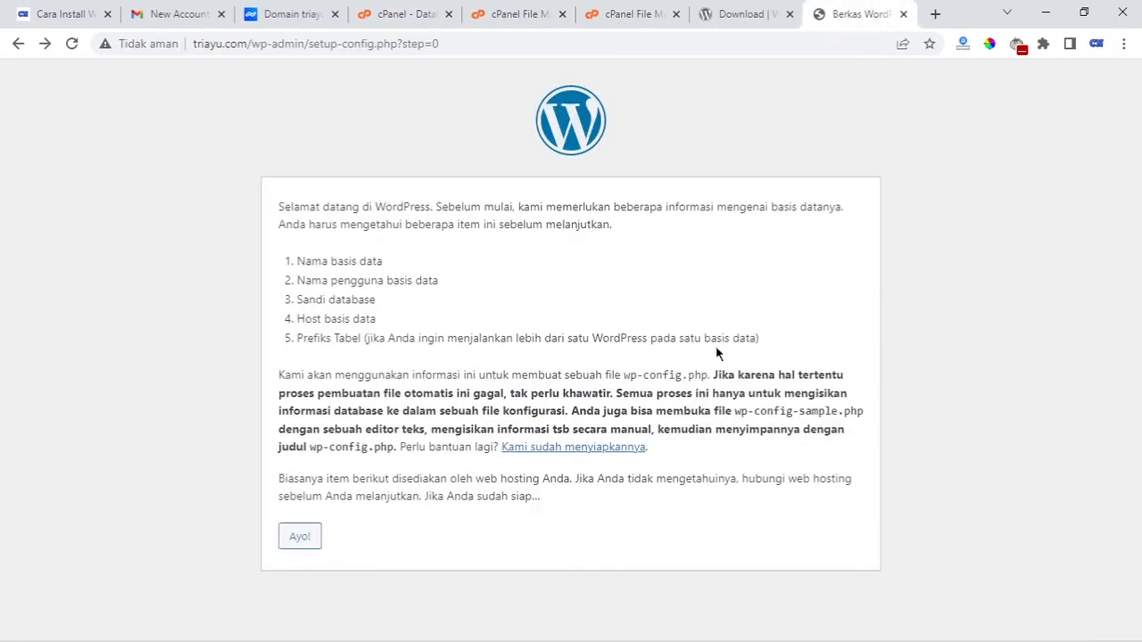
pyautogui.click(308, 539)
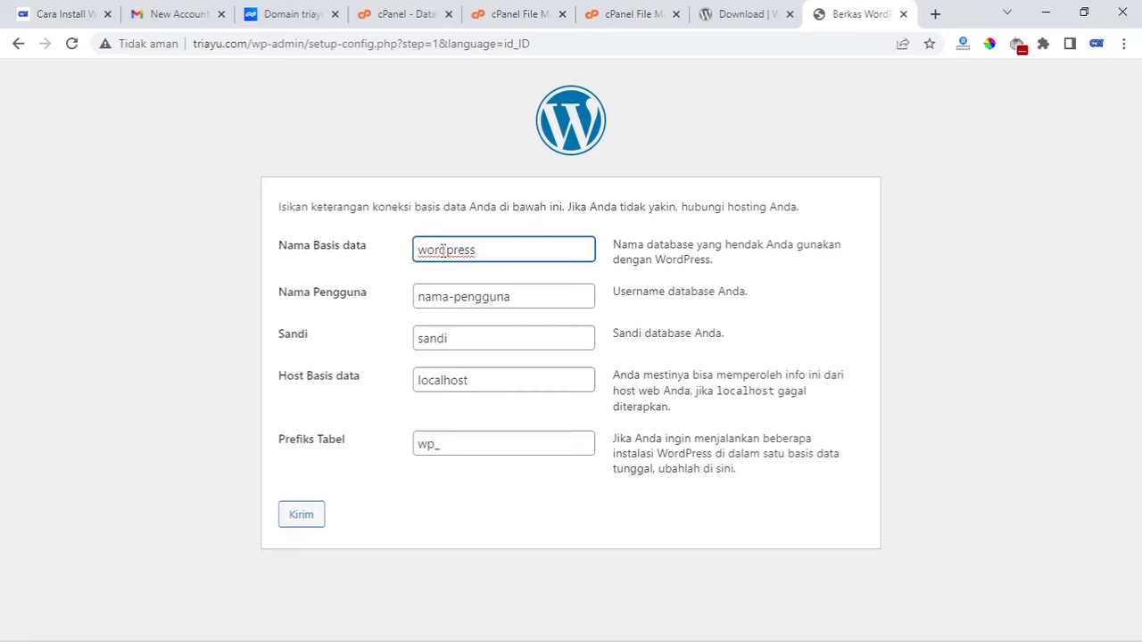
pyautogui.moveTo(489, 251); pyautogui.dragTo(418, 264)
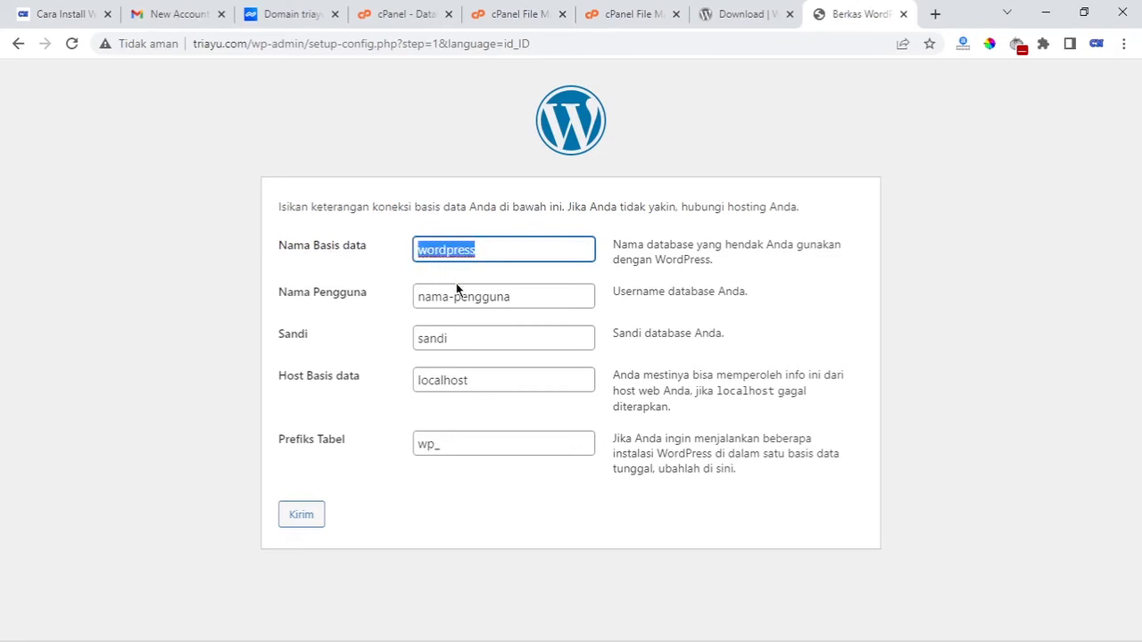
pyautogui.press('BackSpace')
pyautogui.click(610, 624)
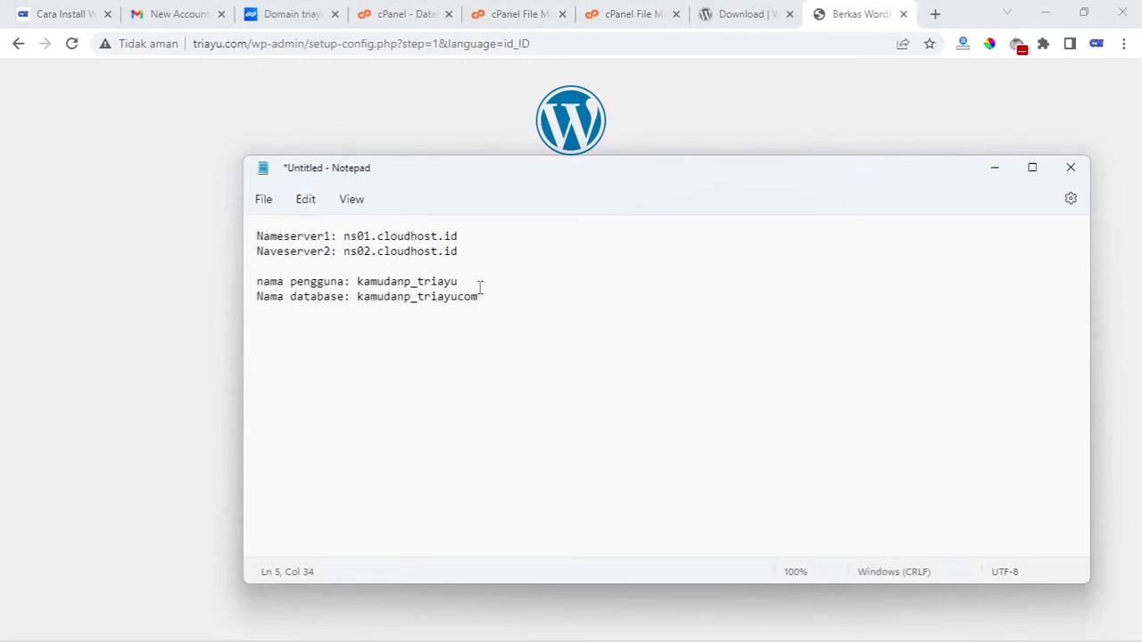
pyautogui.moveTo(485, 292); pyautogui.dragTo(355, 298)
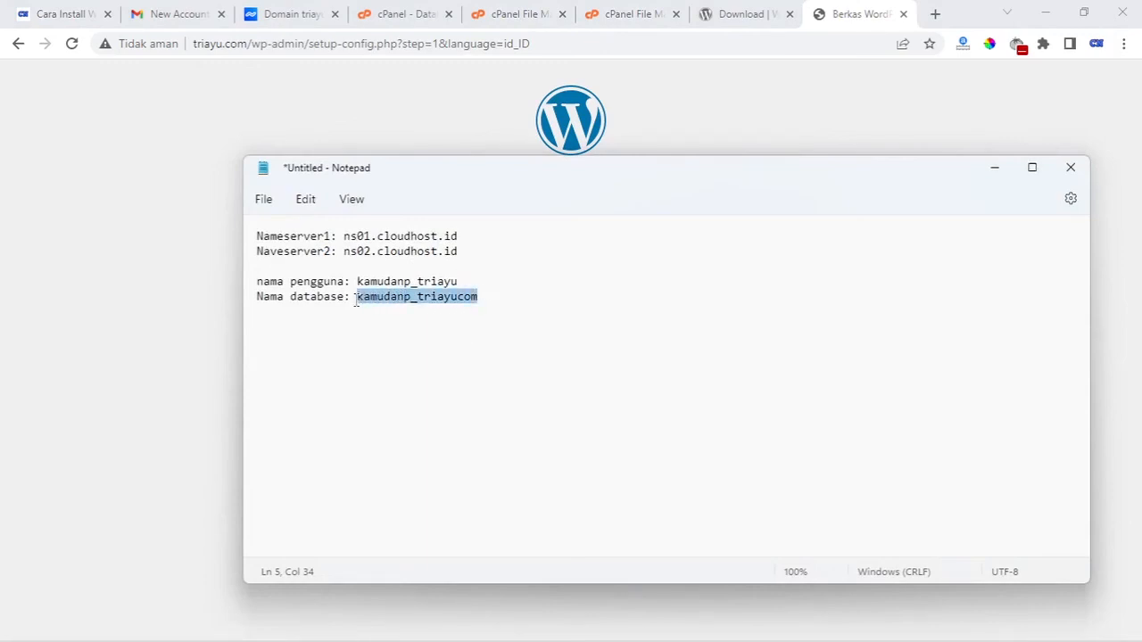
pyautogui.rightClick(373, 298)
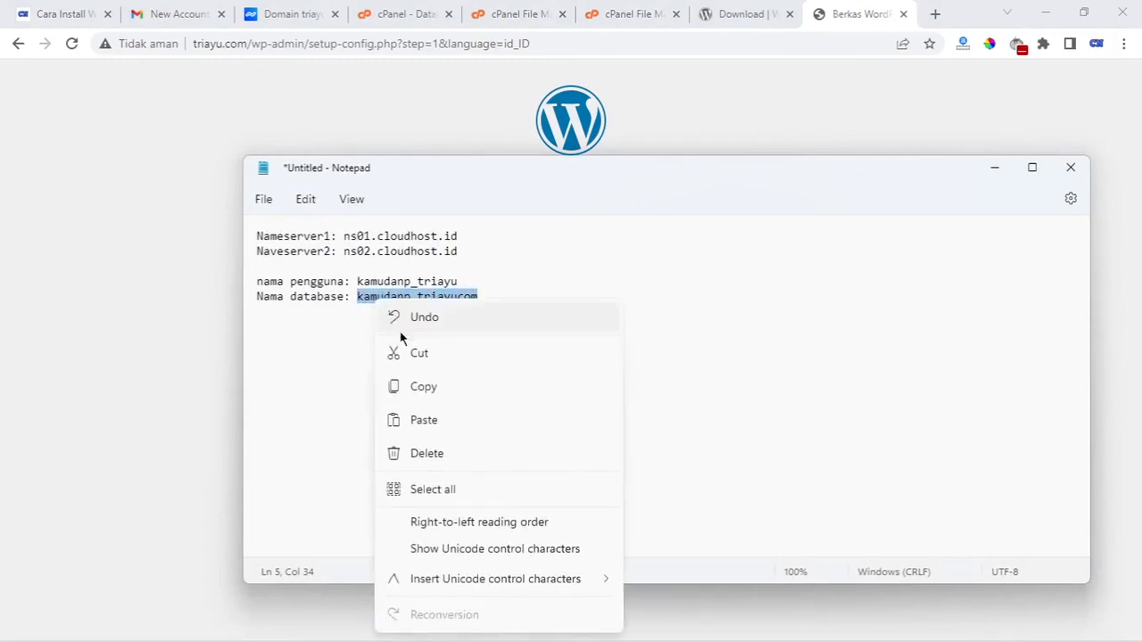
pyautogui.click(454, 387)
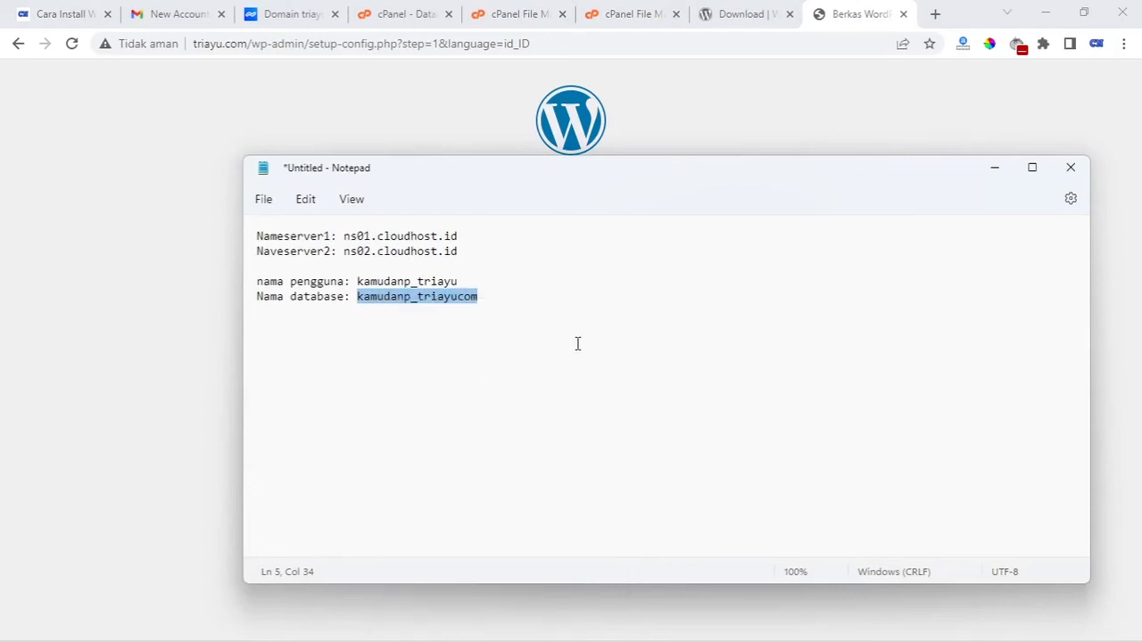
pyautogui.click(992, 168)
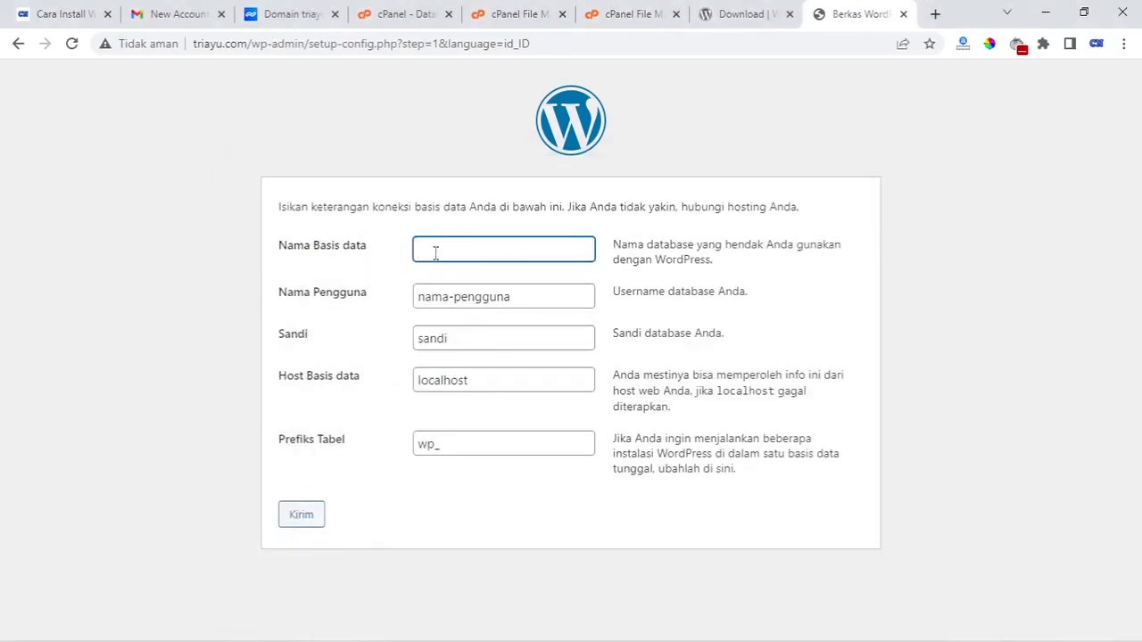
pyautogui.hotkey('ctrl', 'v')
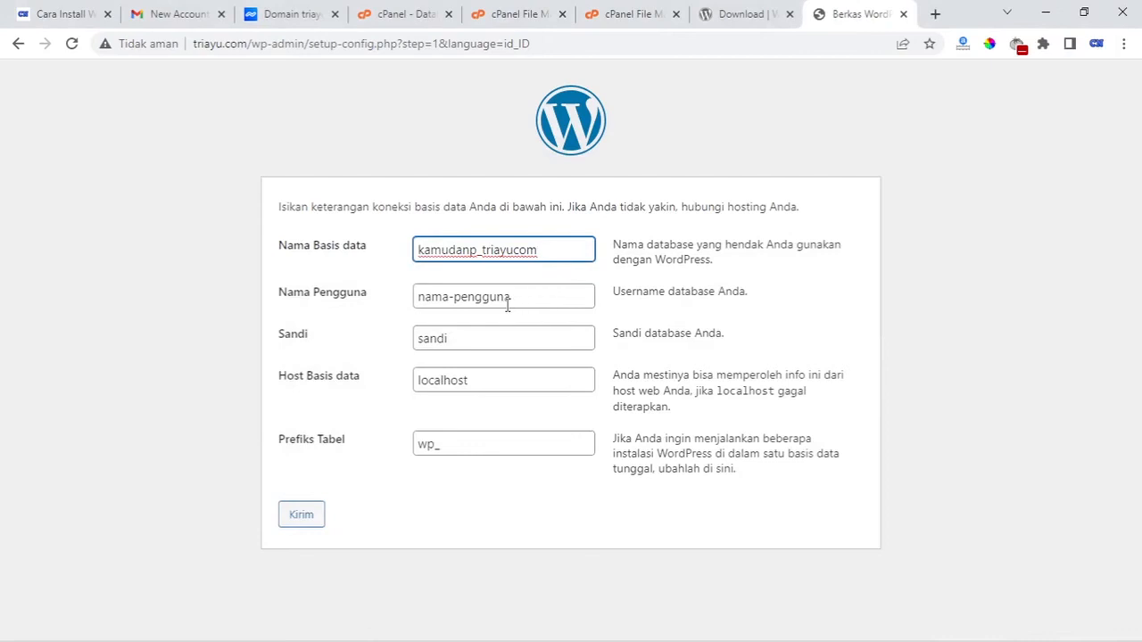
# Replace the username field with the prefixed triayu user name copied from Notepad
pyautogui.moveTo(514, 298); pyautogui.dragTo(410, 314)
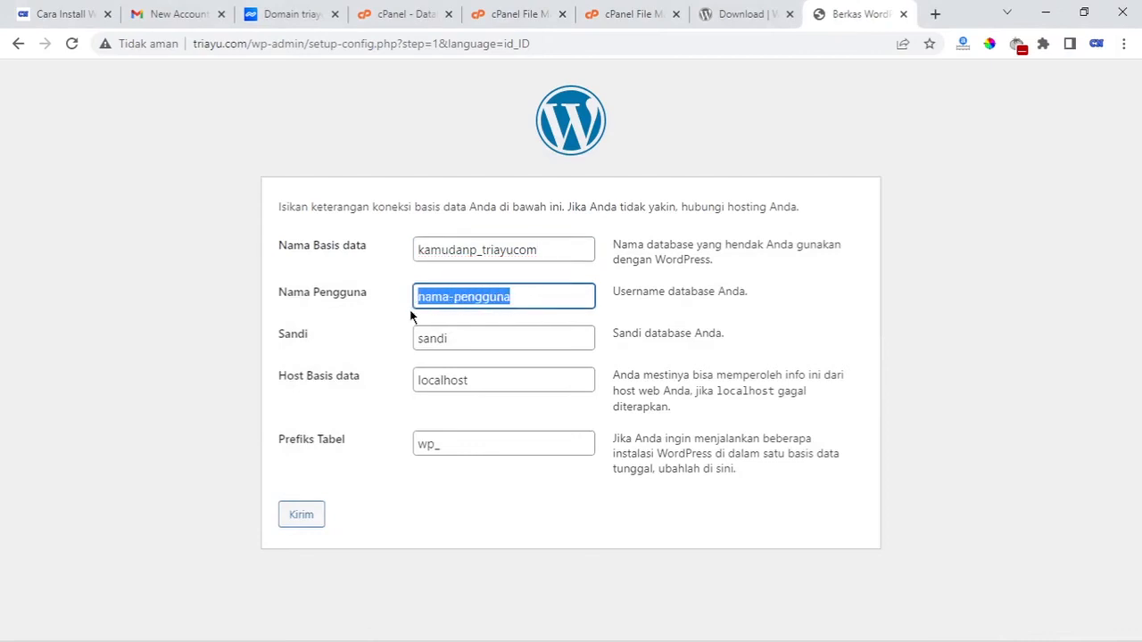
pyautogui.press('BackSpace')
pyautogui.click(503, 528)
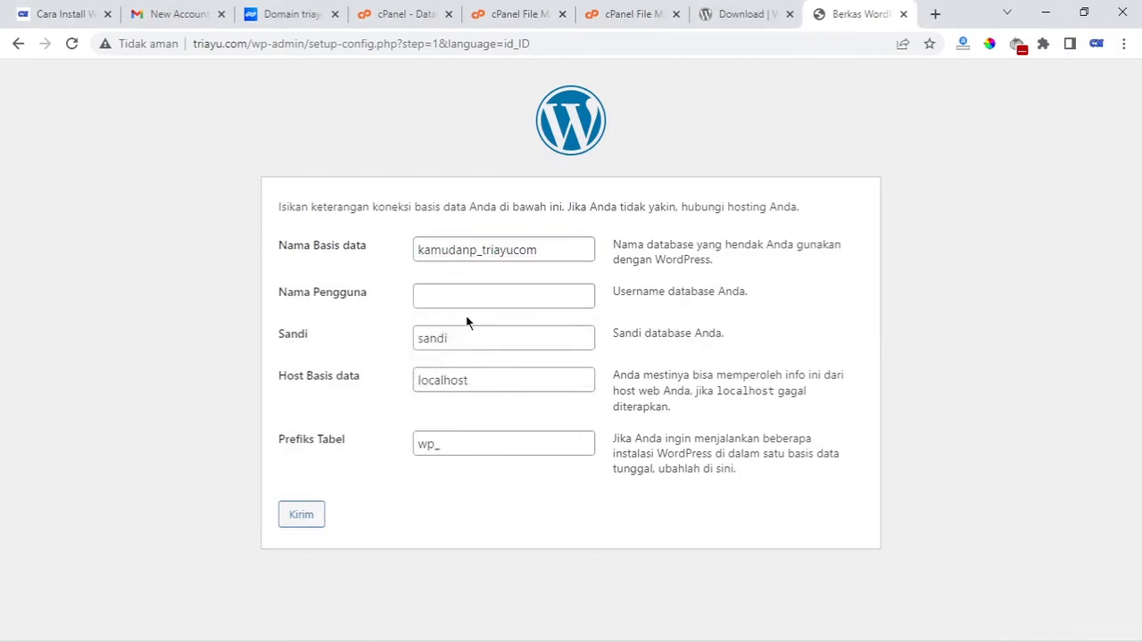
pyautogui.hotkey('alt', 'Tab')
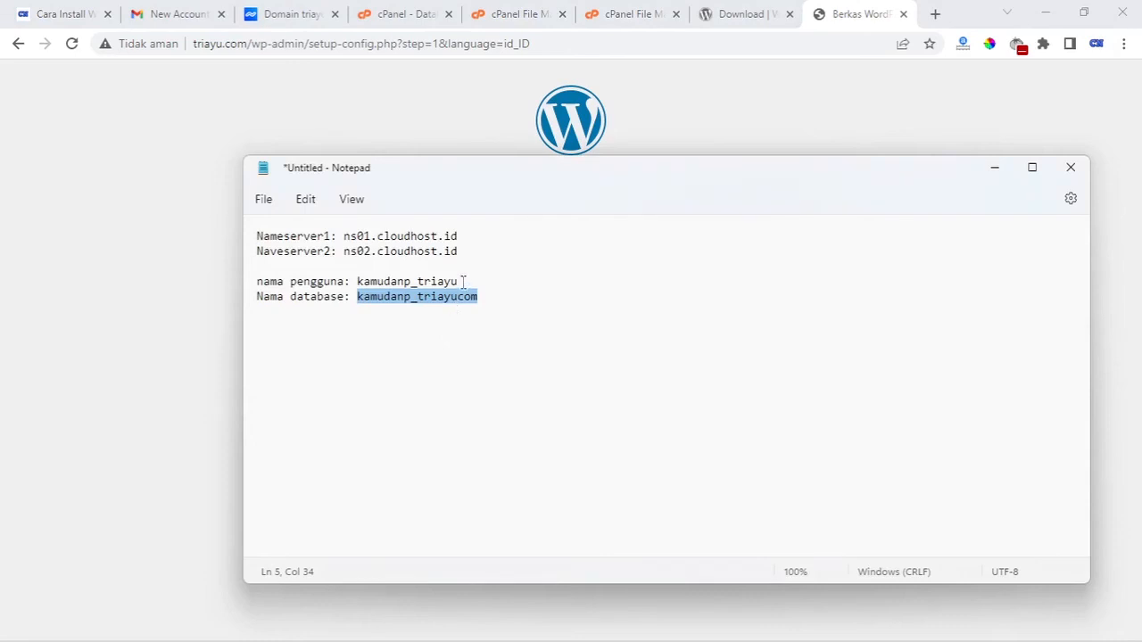
pyautogui.moveTo(463, 282); pyautogui.dragTo(357, 282)
pyautogui.rightClick(379, 290)
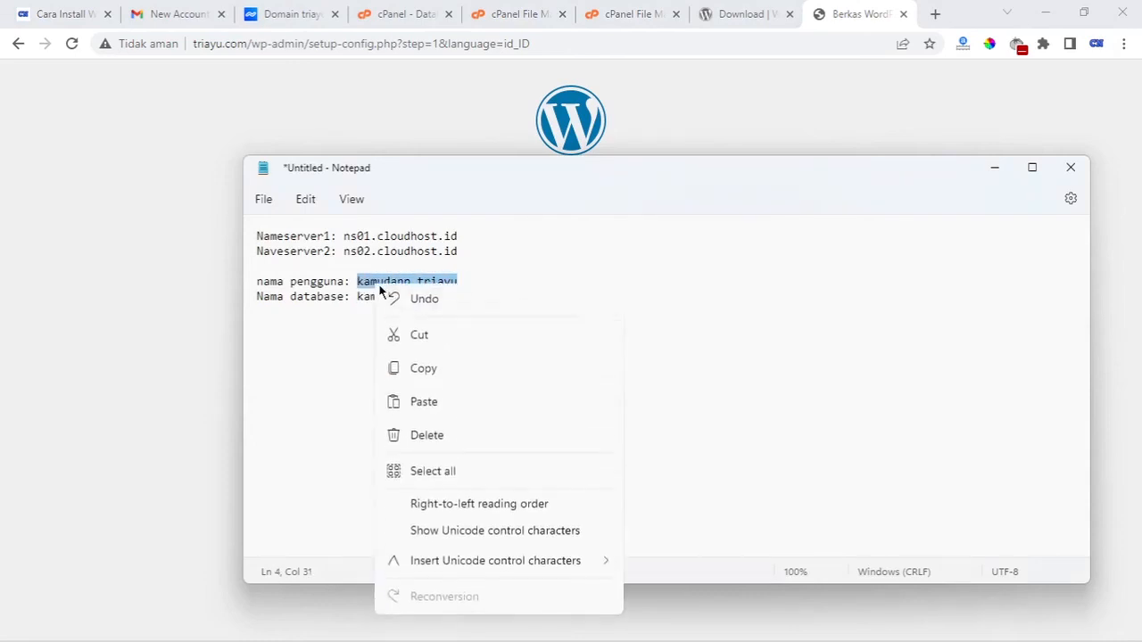
pyautogui.click(415, 367)
pyautogui.click(993, 168)
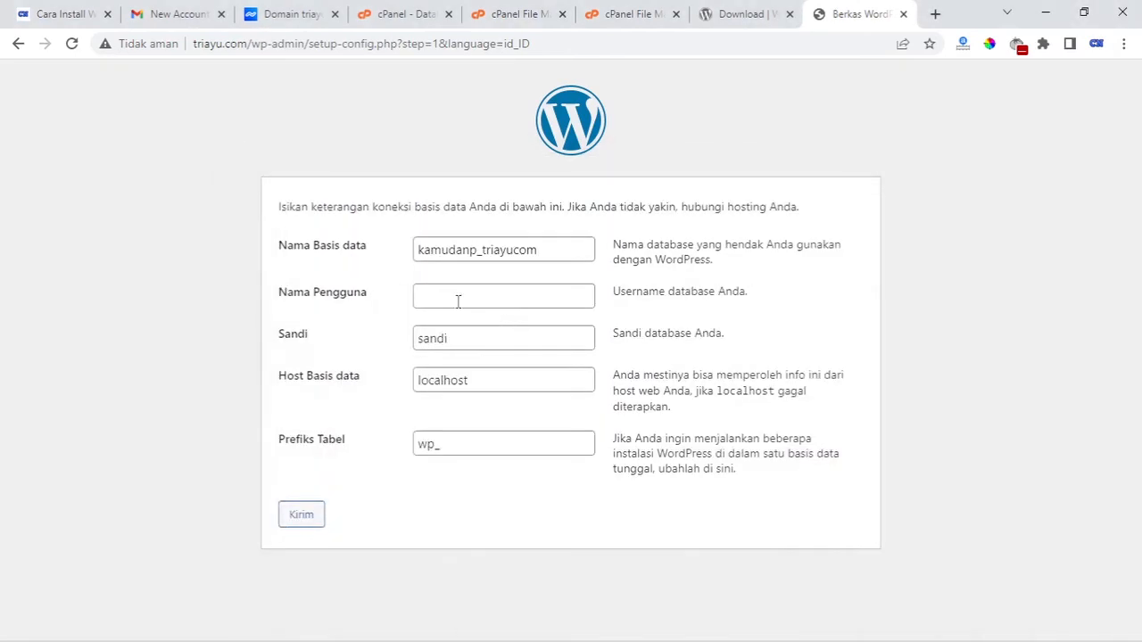
pyautogui.click(458, 301)
pyautogui.hotkey('ctrl', 'v')
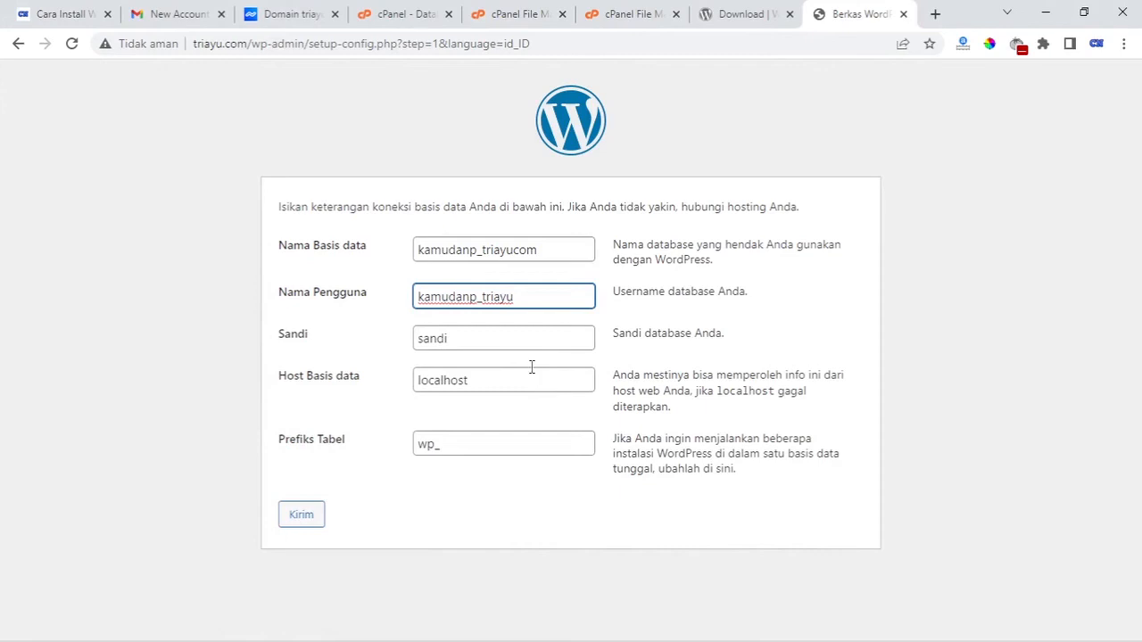
# Enter the database user's password, leaving localhost and the wp_ prefix unchanged
pyautogui.click(484, 340)
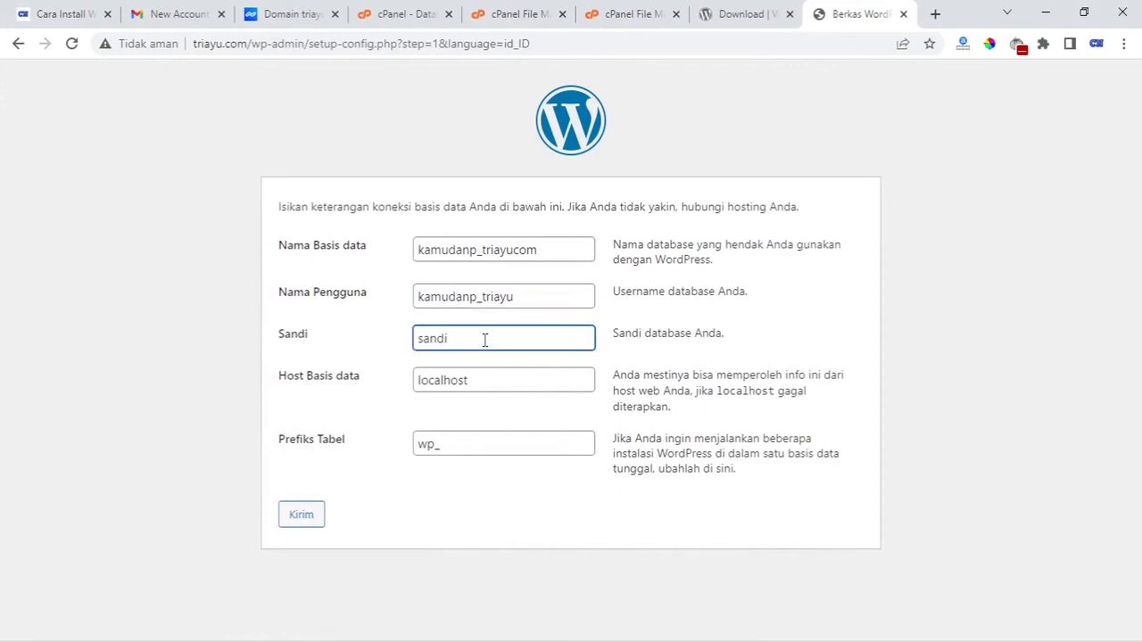
pyautogui.press('BackSpace')
pyautogui.press('BackSpace')
pyautogui.press('BackSpace')
pyautogui.press('BackSpace')
pyautogui.press('BackSpace')
pyautogui.hotkey('ctrl', 'v')
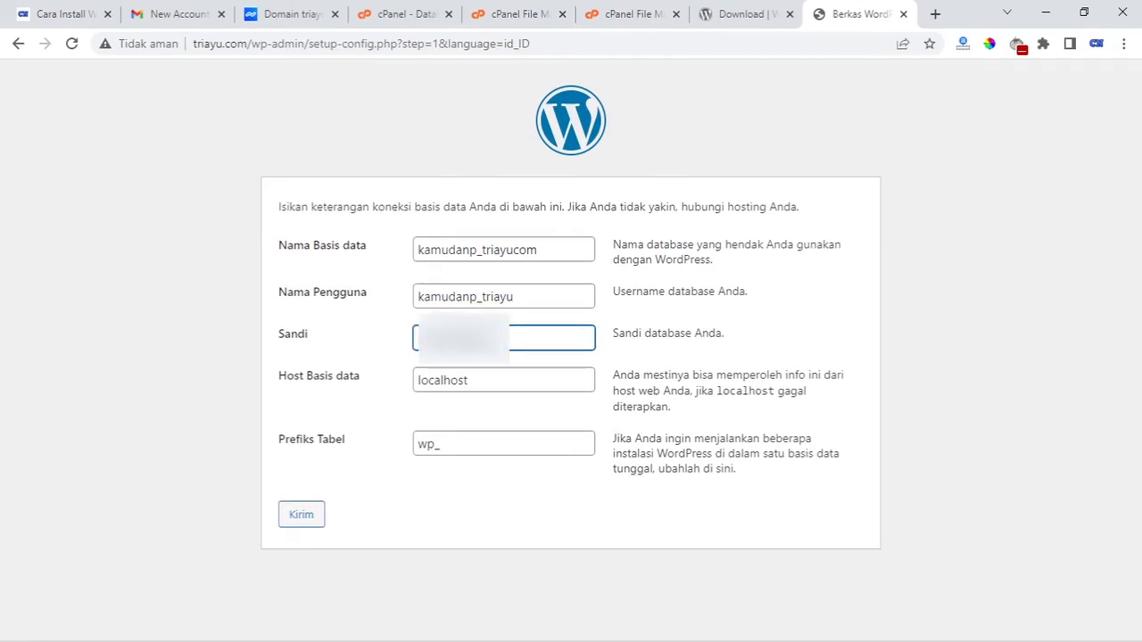
pyautogui.click(365, 398)
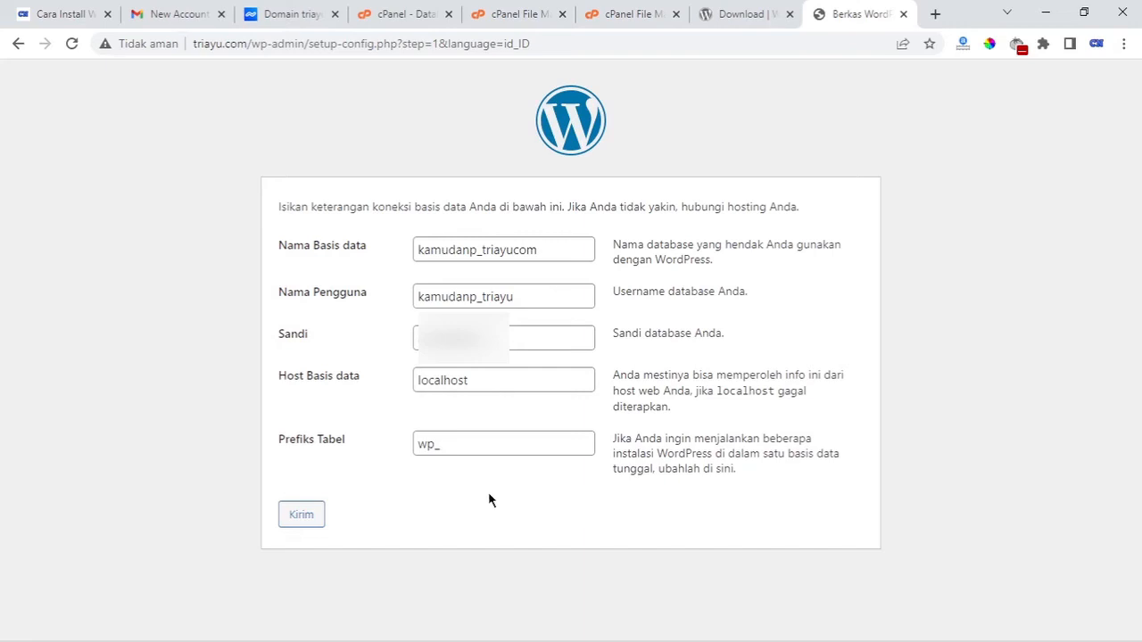
# Submit the database connection details and launch the WordPress installation from the success page
pyautogui.click(303, 516)
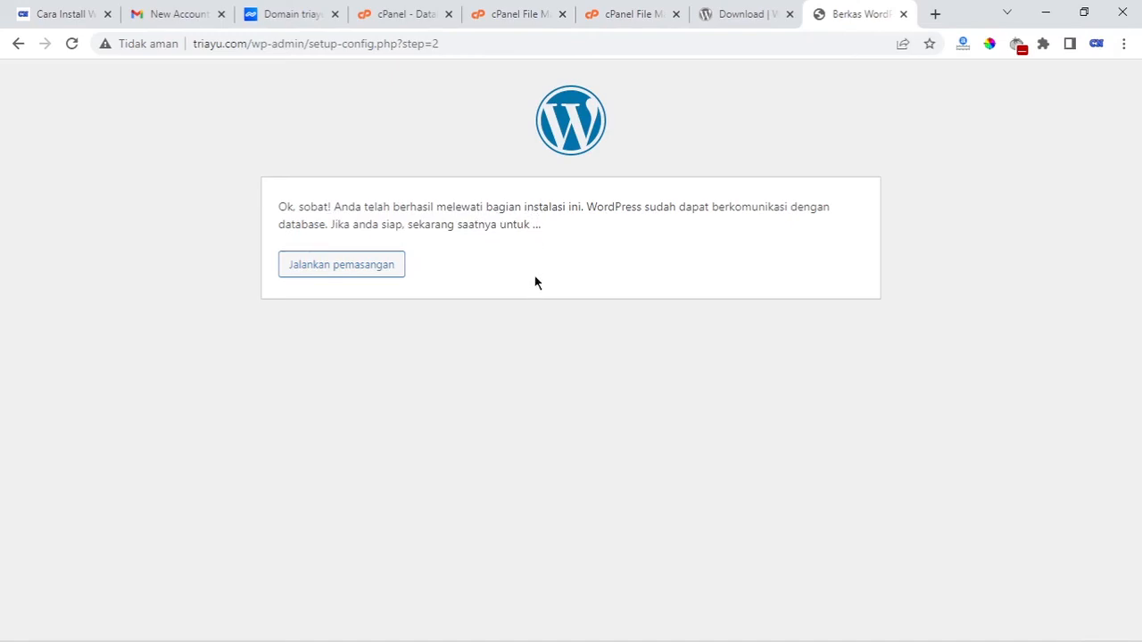
pyautogui.click(380, 272)
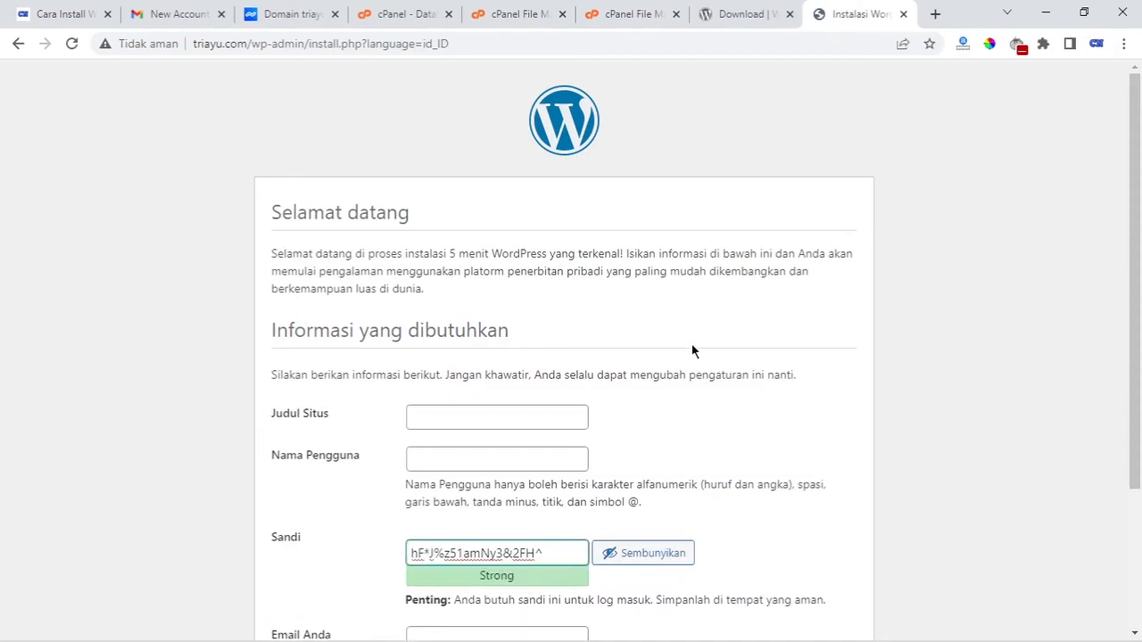
# Enter 'Tri Ayu' as the site title and fill in the admin username
pyautogui.scroll(-2, 696, 347)
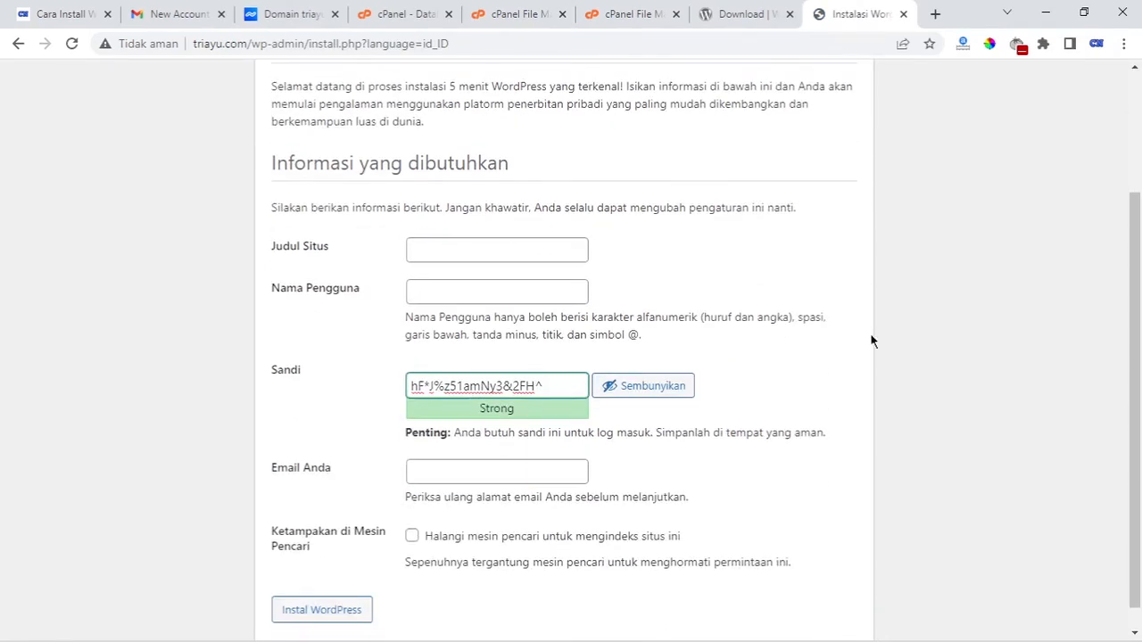
pyautogui.scroll(1, 828, 345)
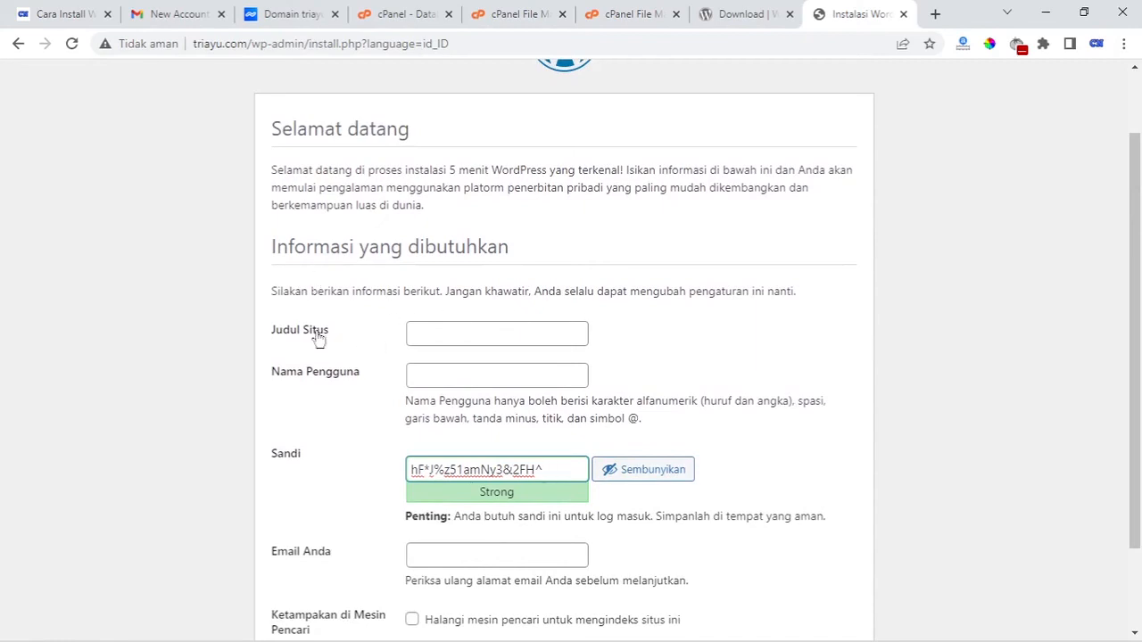
pyautogui.click(454, 332)
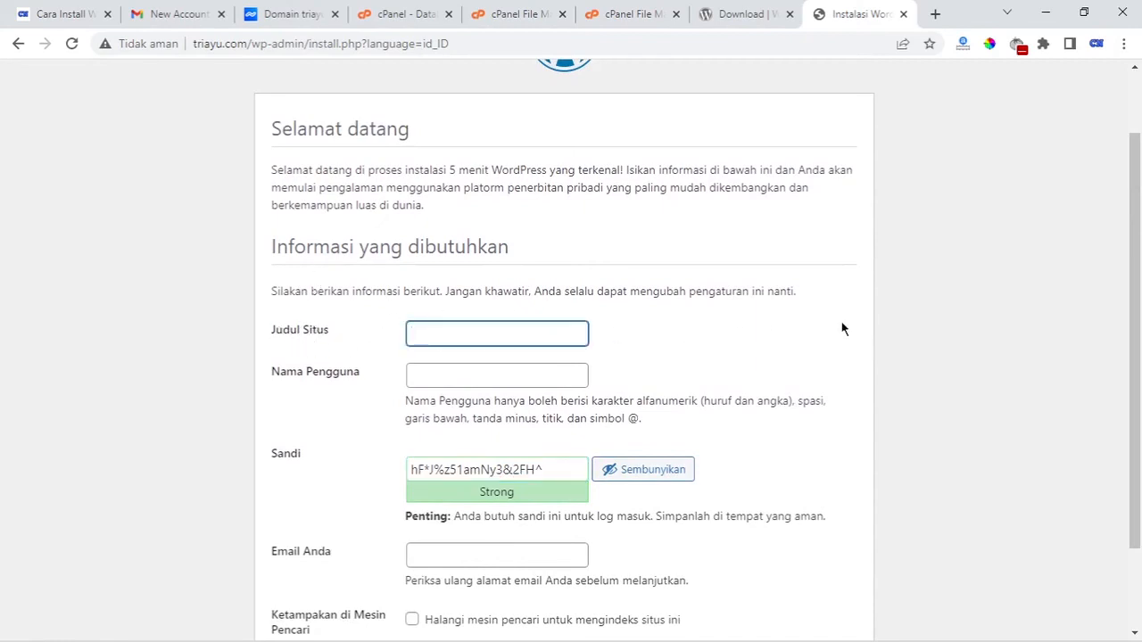
pyautogui.write('Tri Ayu')
pyautogui.click(916, 318)
pyautogui.scroll(-1, 726, 344)
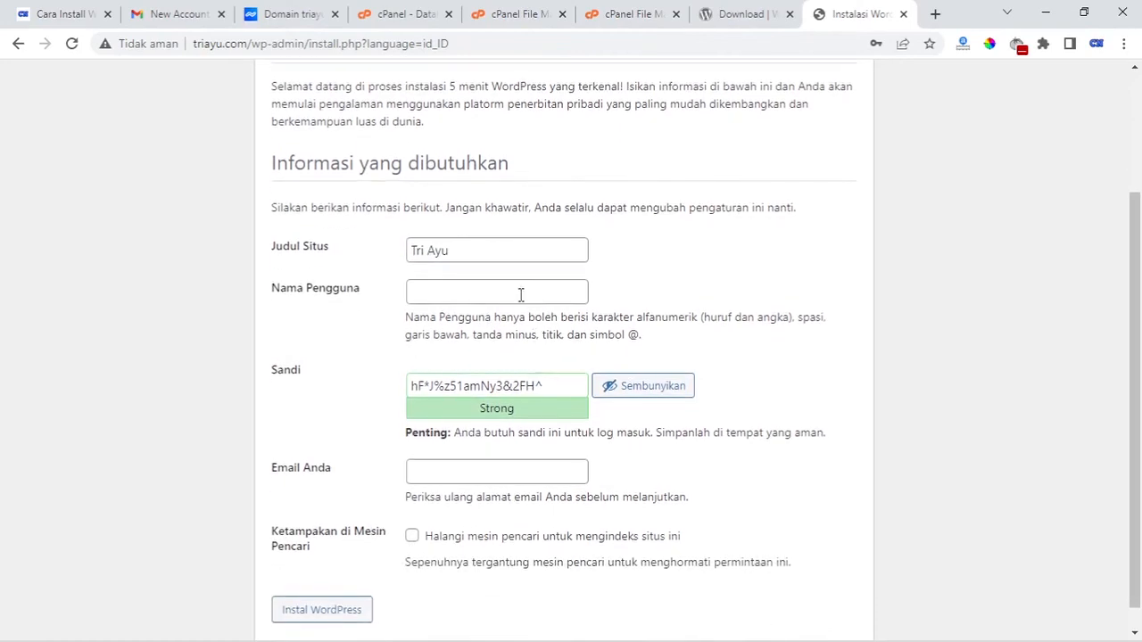
pyautogui.click(521, 295)
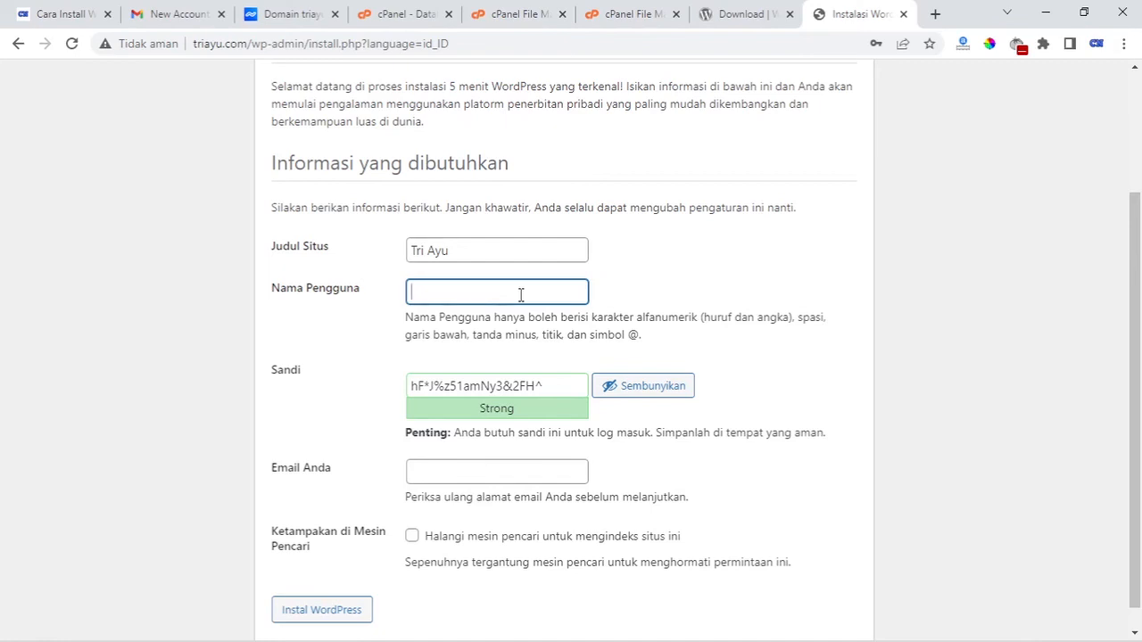
pyautogui.write('t')
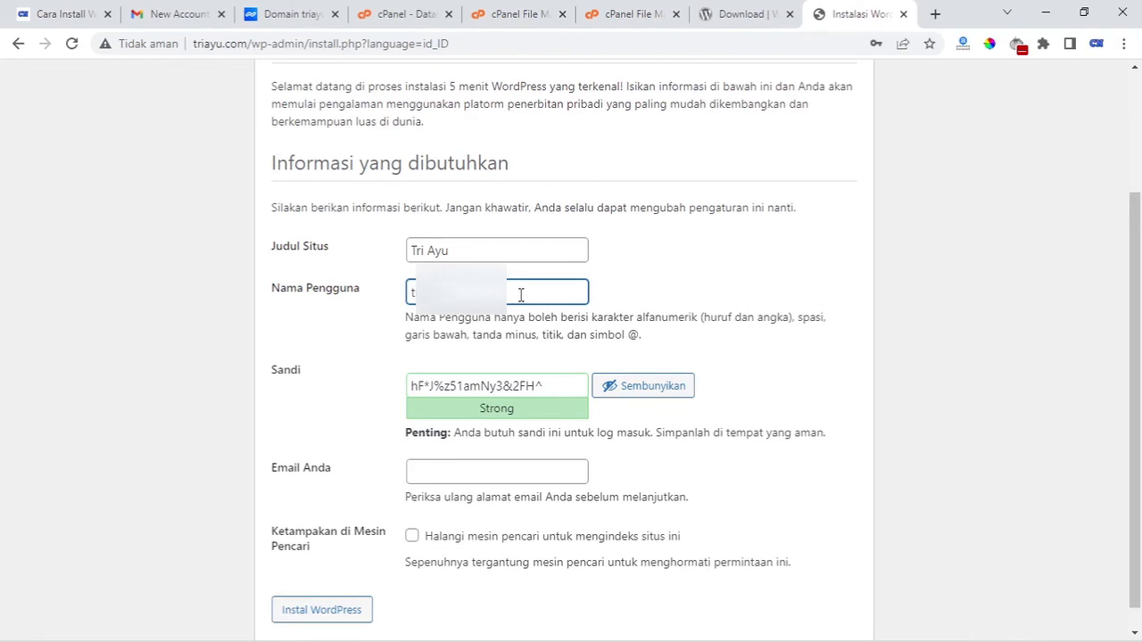
pyautogui.click(872, 346)
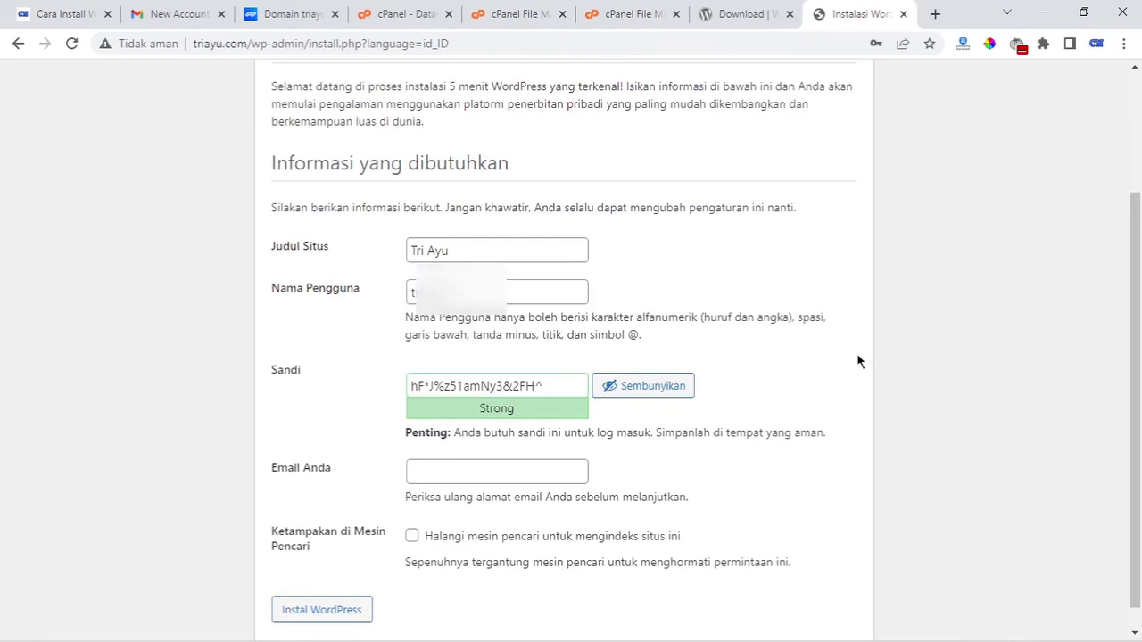
# Replace the generated admin password with a custom password
pyautogui.click(574, 385)
pyautogui.hotkey('ctrl', 'a')
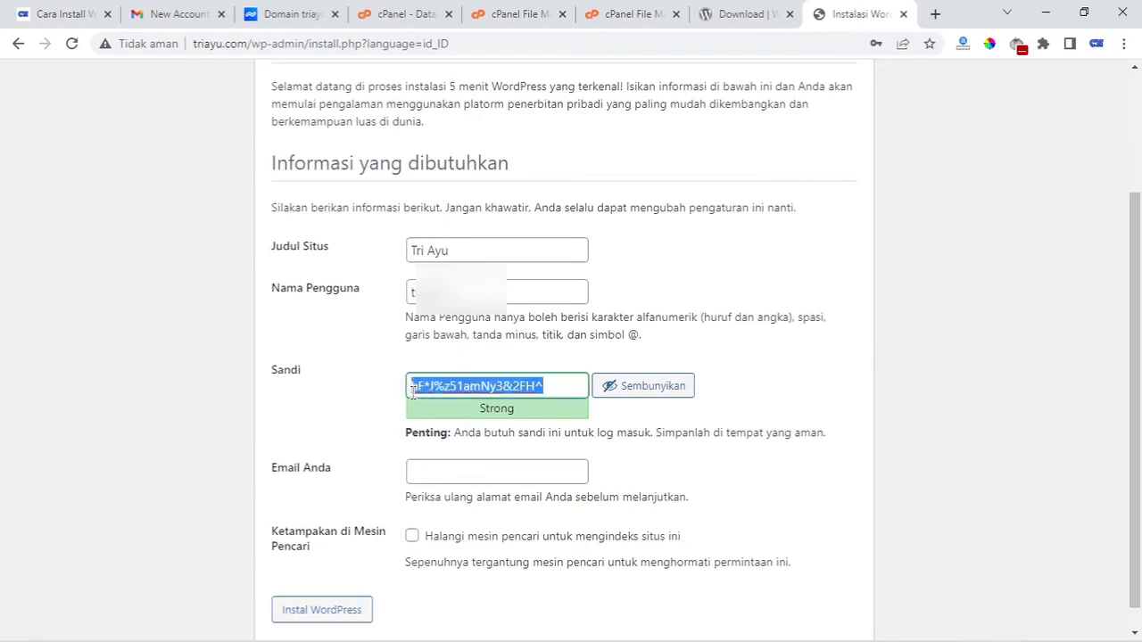
pyautogui.press('BackSpace')
pyautogui.write('dro')
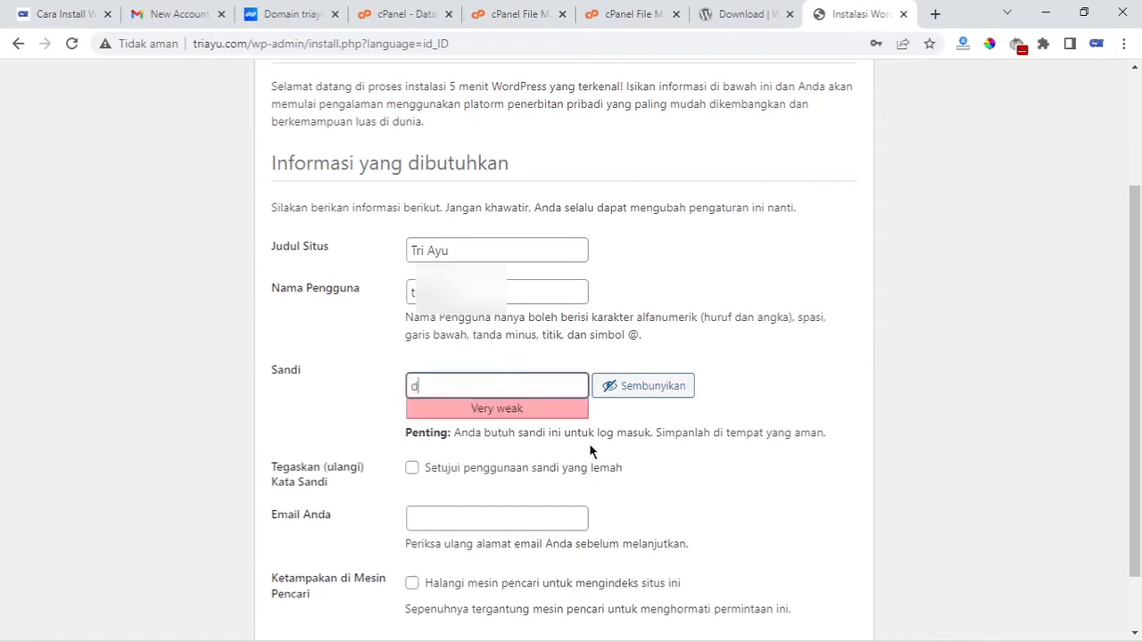
pyautogui.press('BackSpace')
pyautogui.press('BackSpace')
pyautogui.press('BackSpace')
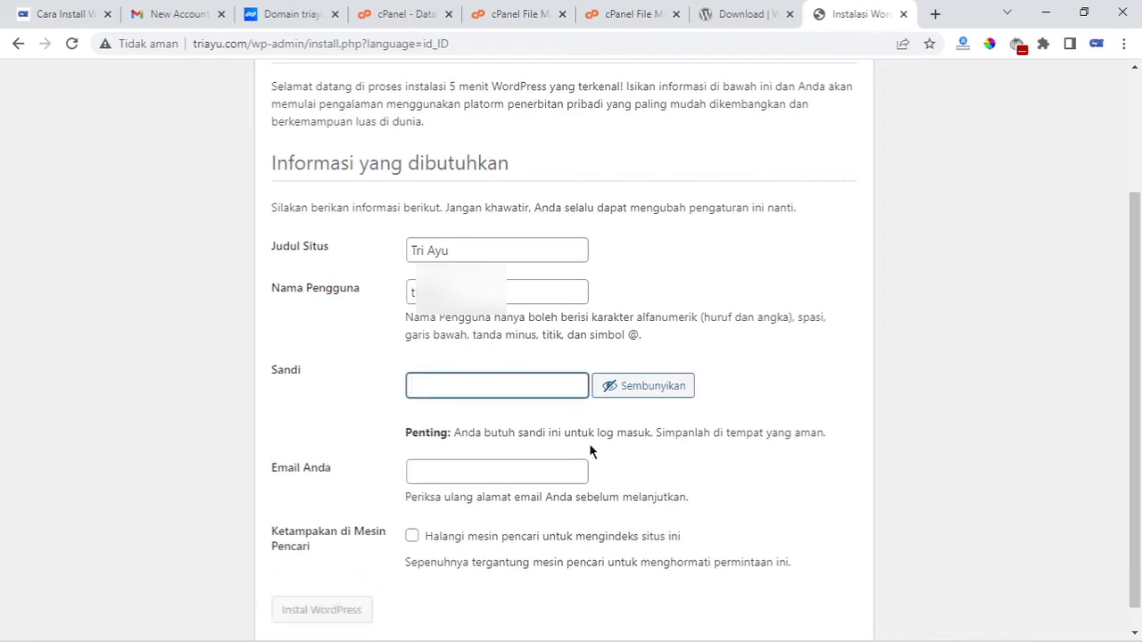
pyautogui.write('a')
pyautogui.press('BackSpace')
# Fill in the admin's Gmail e-mail address
pyautogui.click(517, 448)
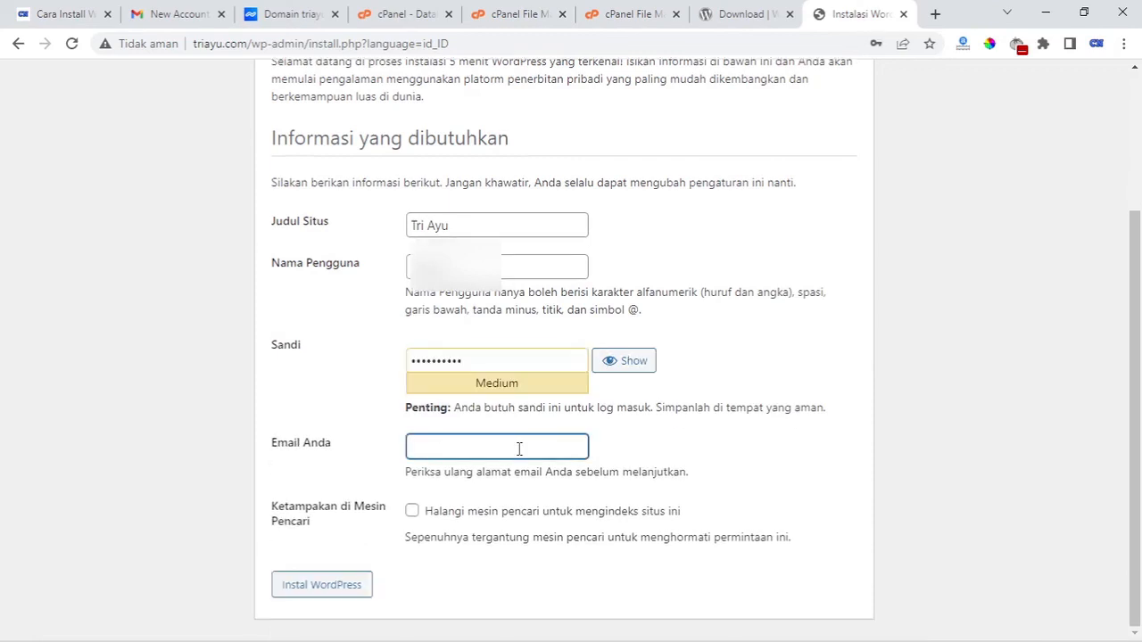
pyautogui.write('atr')
pyautogui.press('BackSpace')
pyautogui.press('BackSpace')
pyautogui.press('BackSpace')
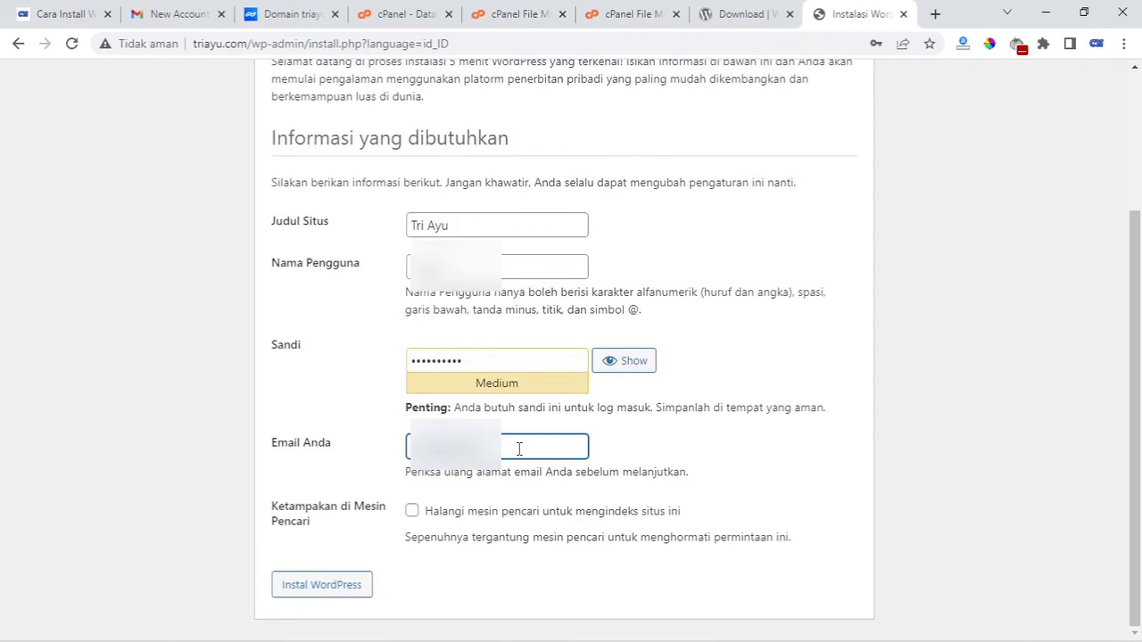
pyautogui.write('@gmail.com')
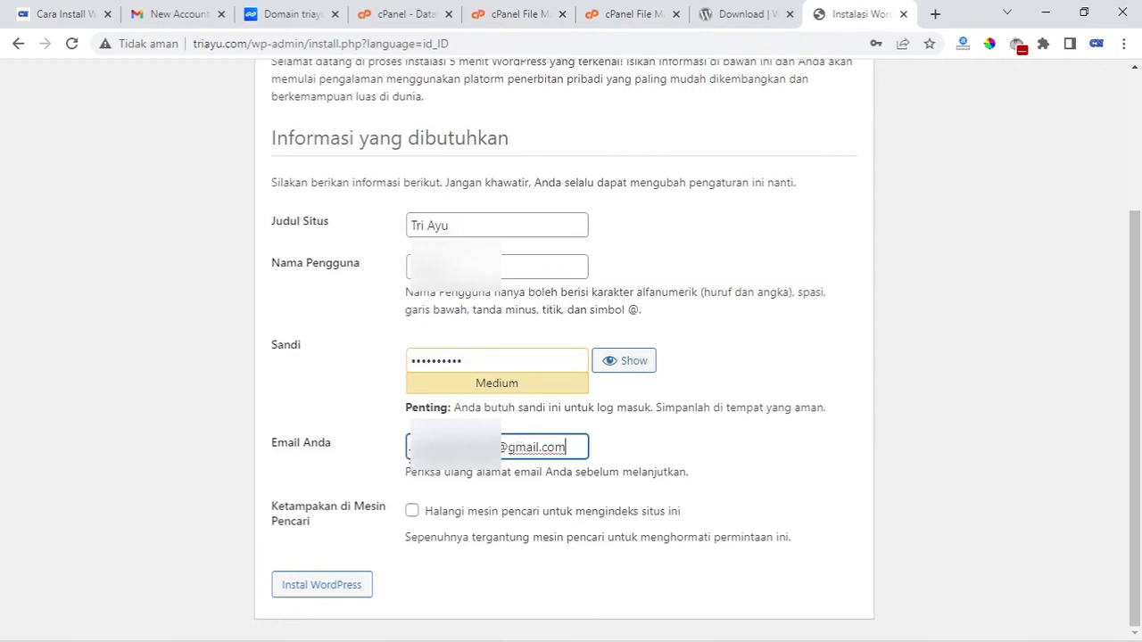
pyautogui.click(399, 511)
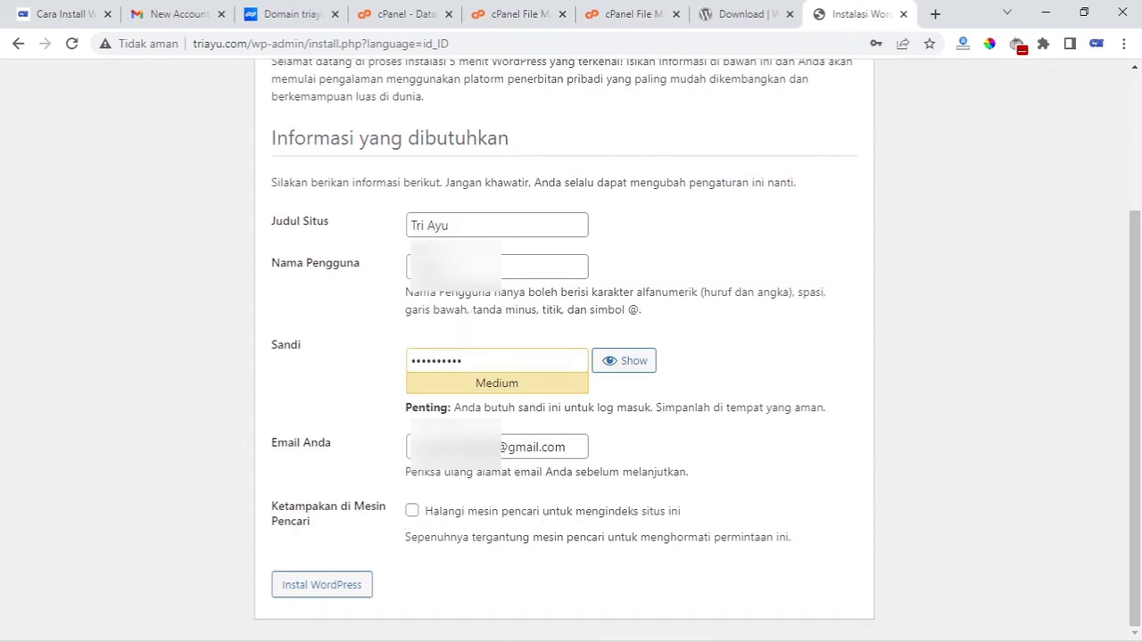
# Install WordPress, then log in as the new admin, retrying after a rejected password
pyautogui.click(359, 591)
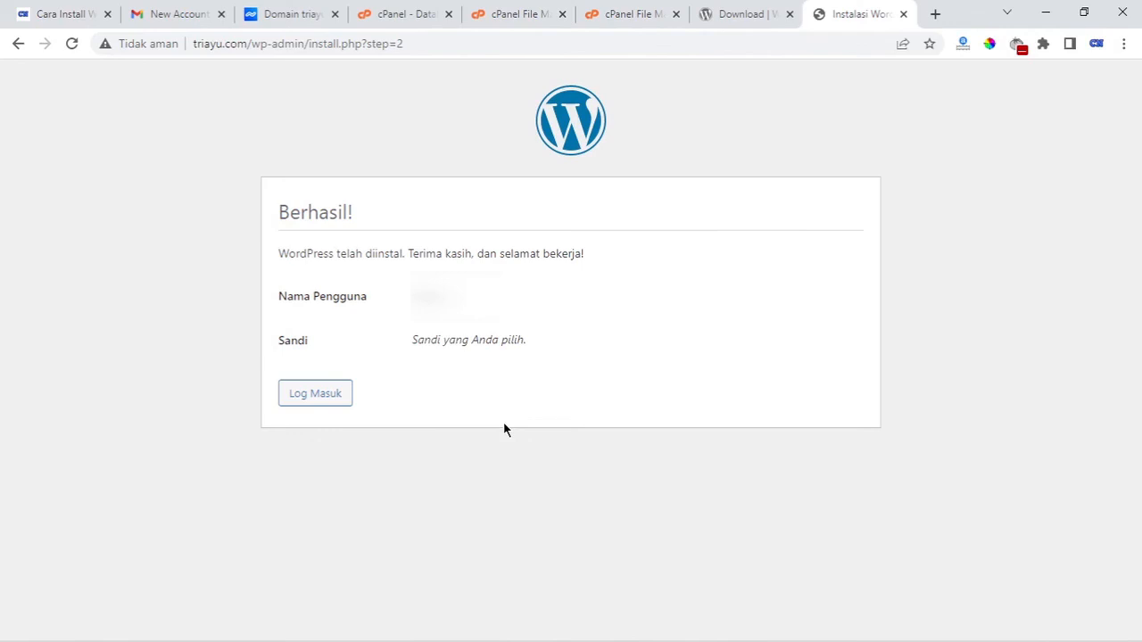
pyautogui.click(343, 401)
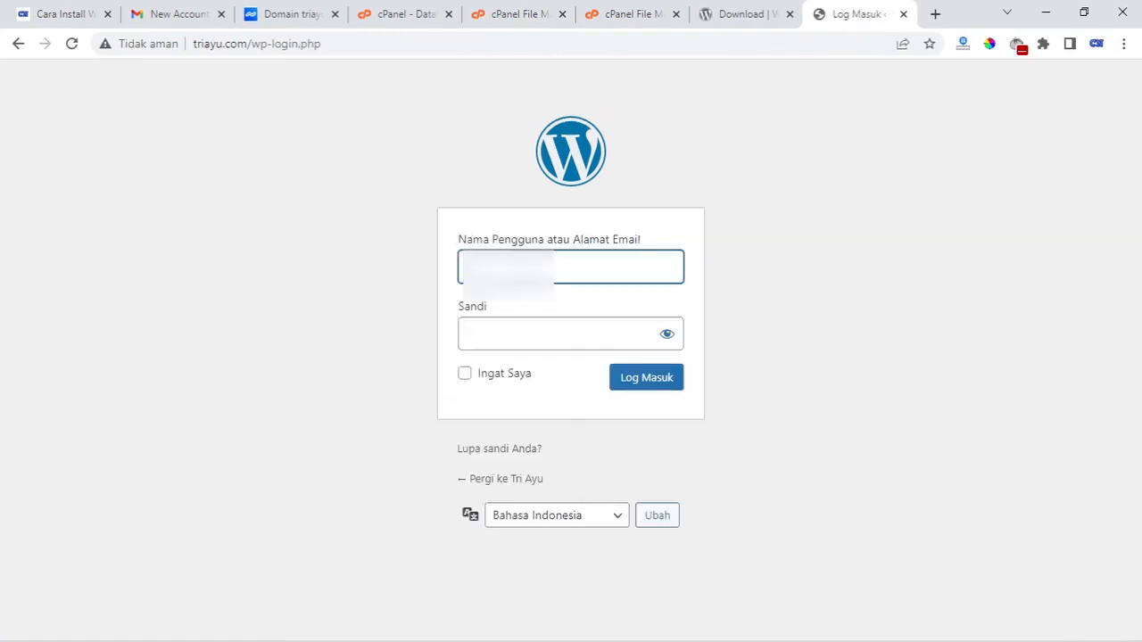
pyautogui.click(524, 342)
pyautogui.write('•••••••••••')
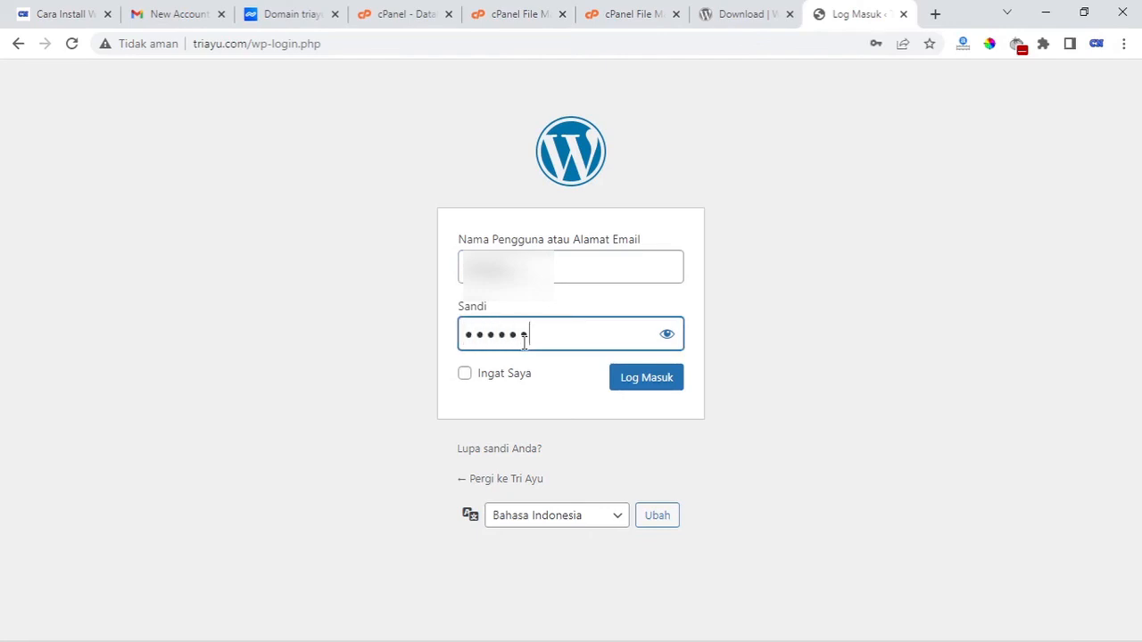
pyautogui.press('Return')
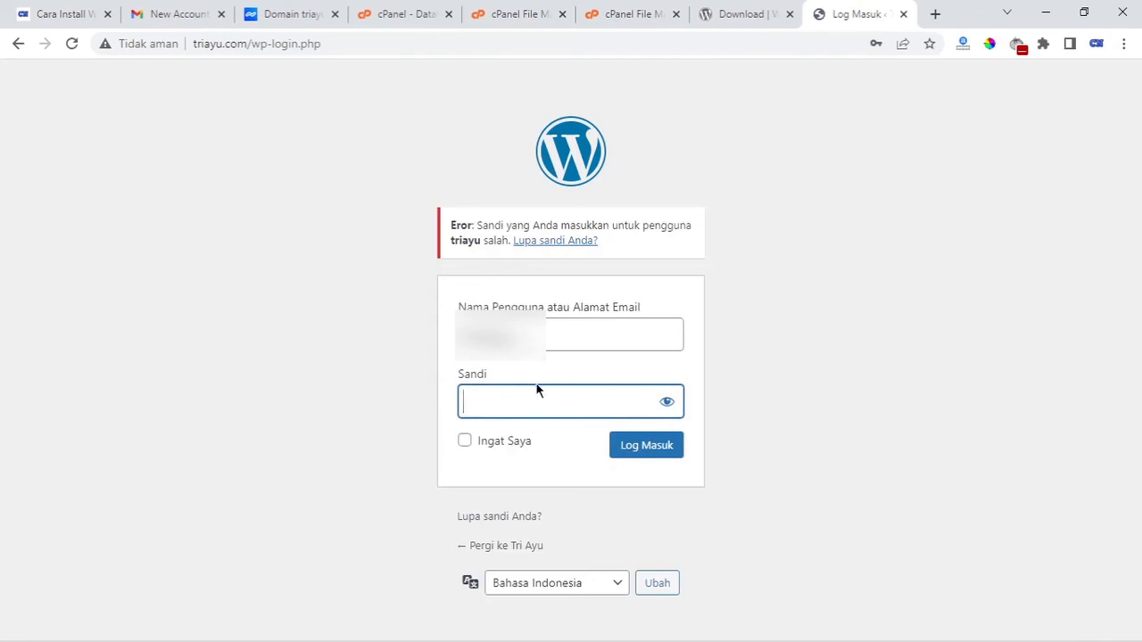
pyautogui.write('••••••••••')
pyautogui.press('Return')
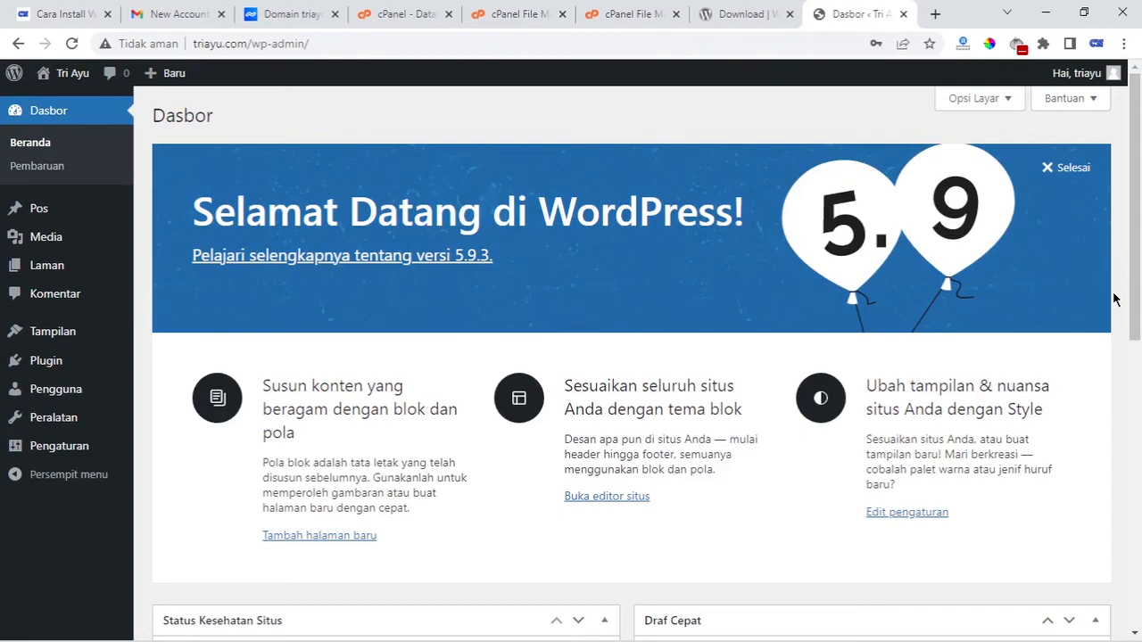
pyautogui.scroll(-2, 1114, 298)
pyautogui.scroll(2, 1114, 299)
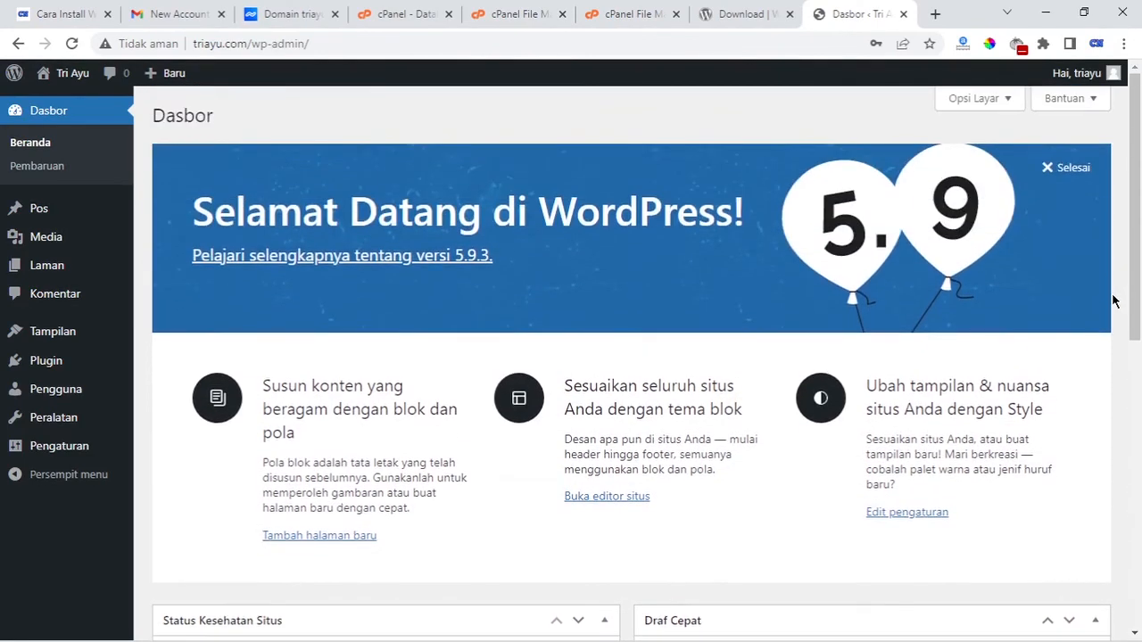